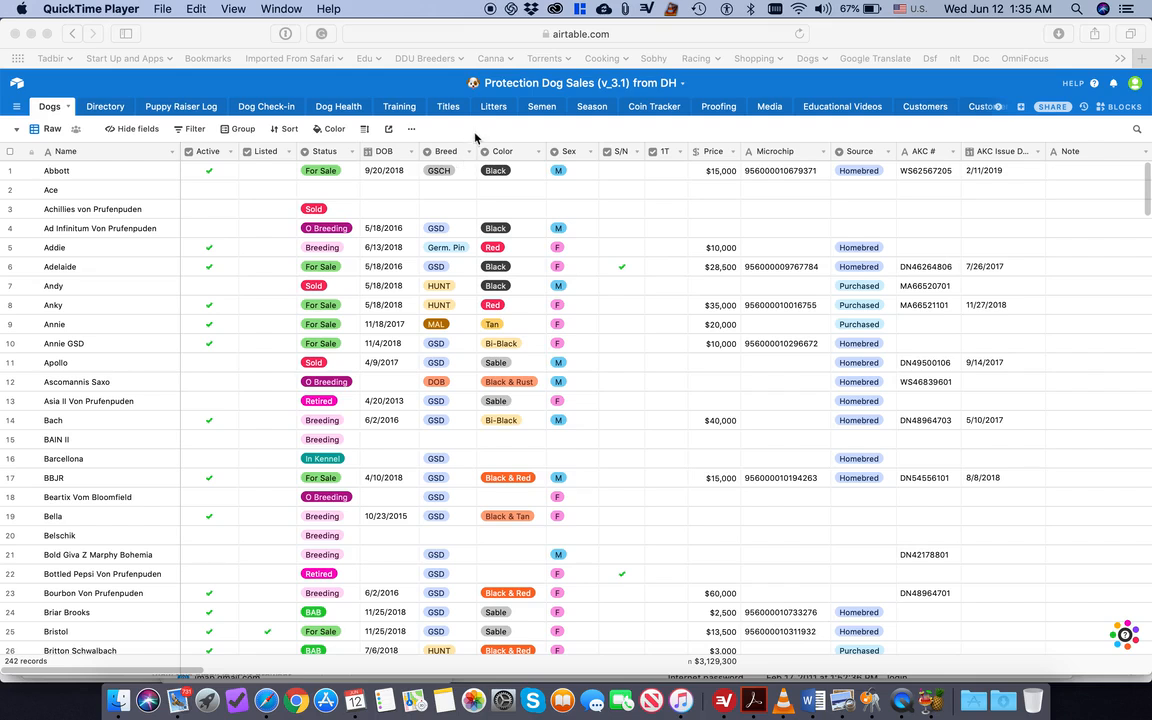
Step: Look through all the fields of the Dogs table, from Status and Price across to Titles, Litter, Age and Season
scroll(434, 221, right, 5)
scroll(434, 221, right, 9)
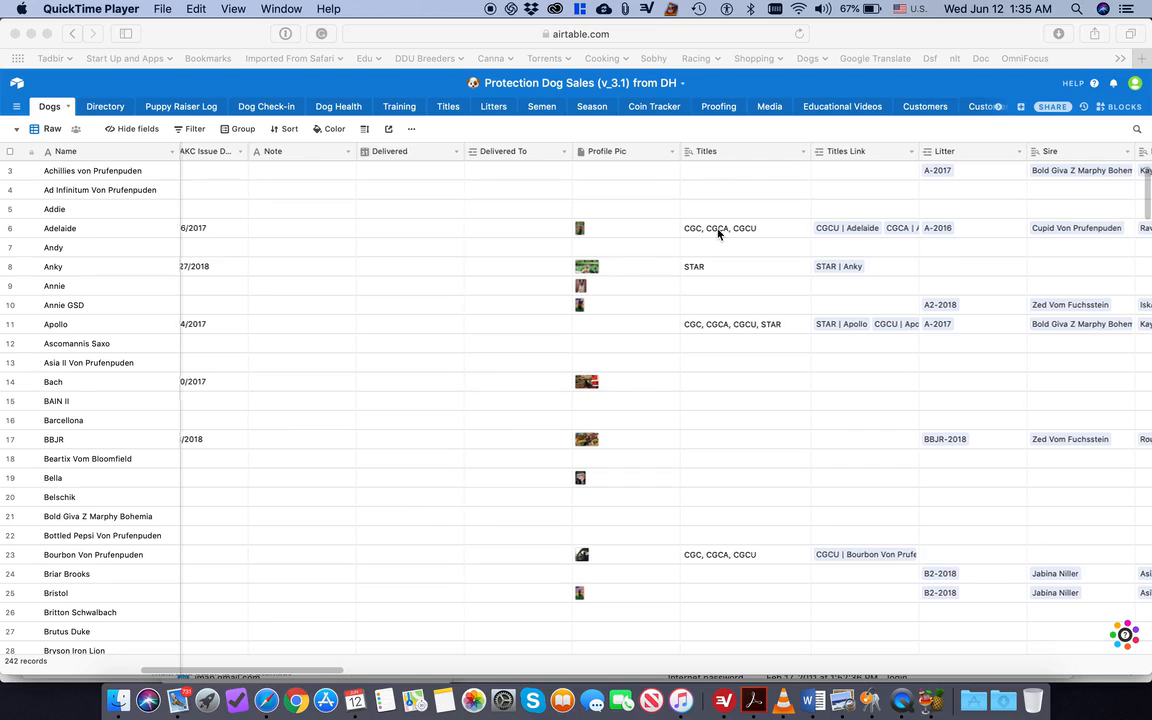
scroll(718, 234, right, 10)
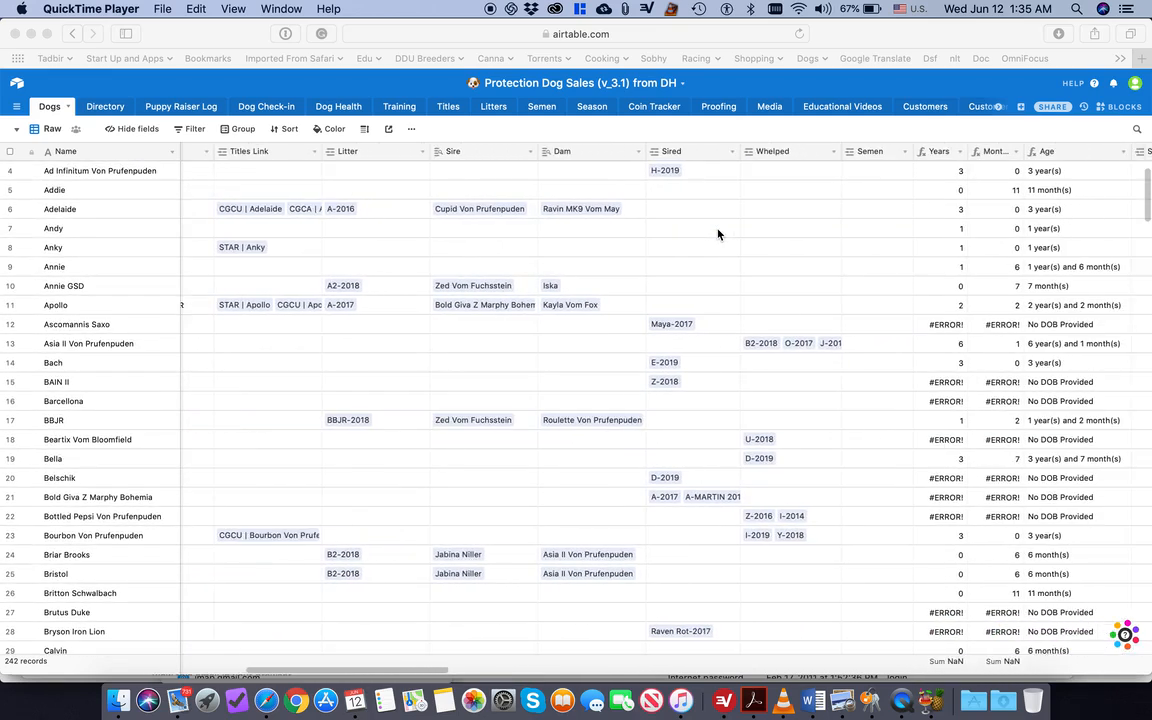
scroll(717, 234, right, 3)
scroll(797, 225, up, 2)
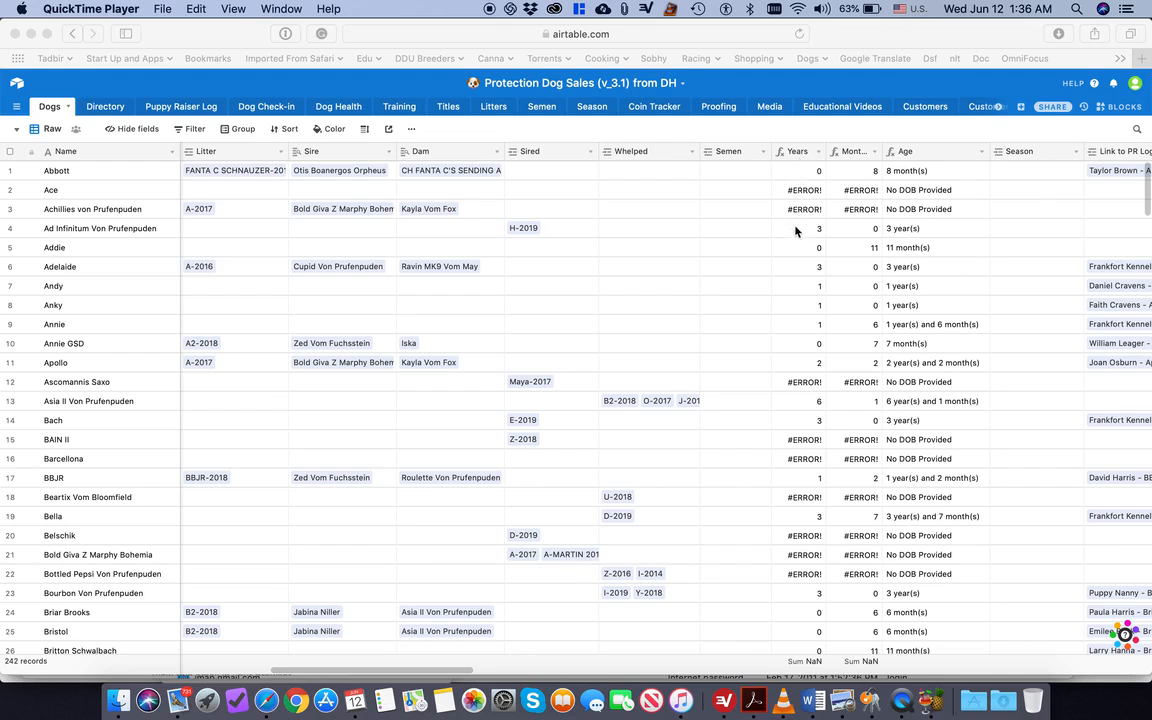
scroll(789, 247, right, 2)
scroll(789, 247, down, 1)
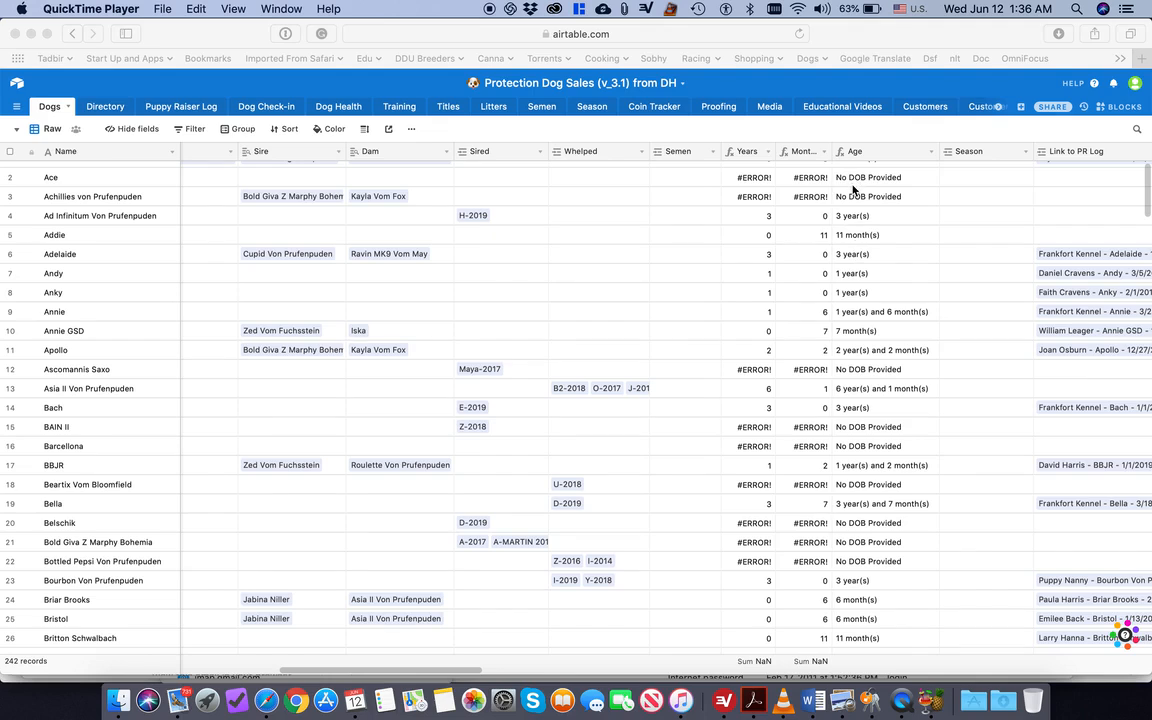
scroll(853, 190, left, 15)
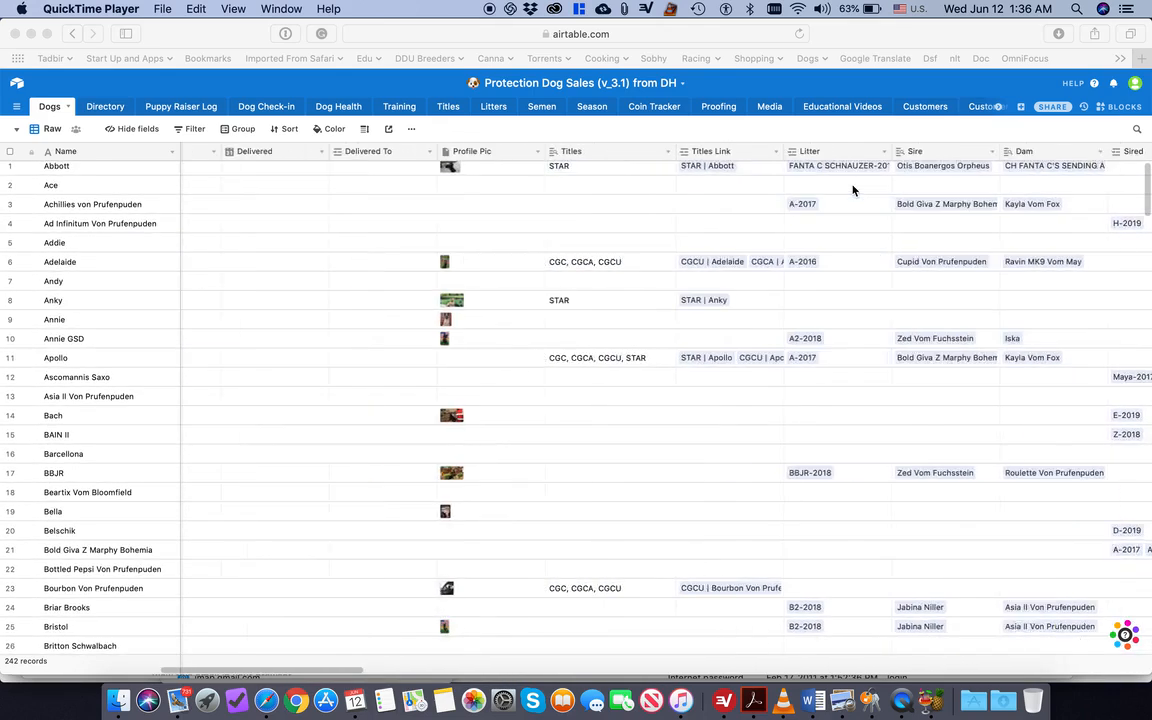
scroll(852, 189, left, 10)
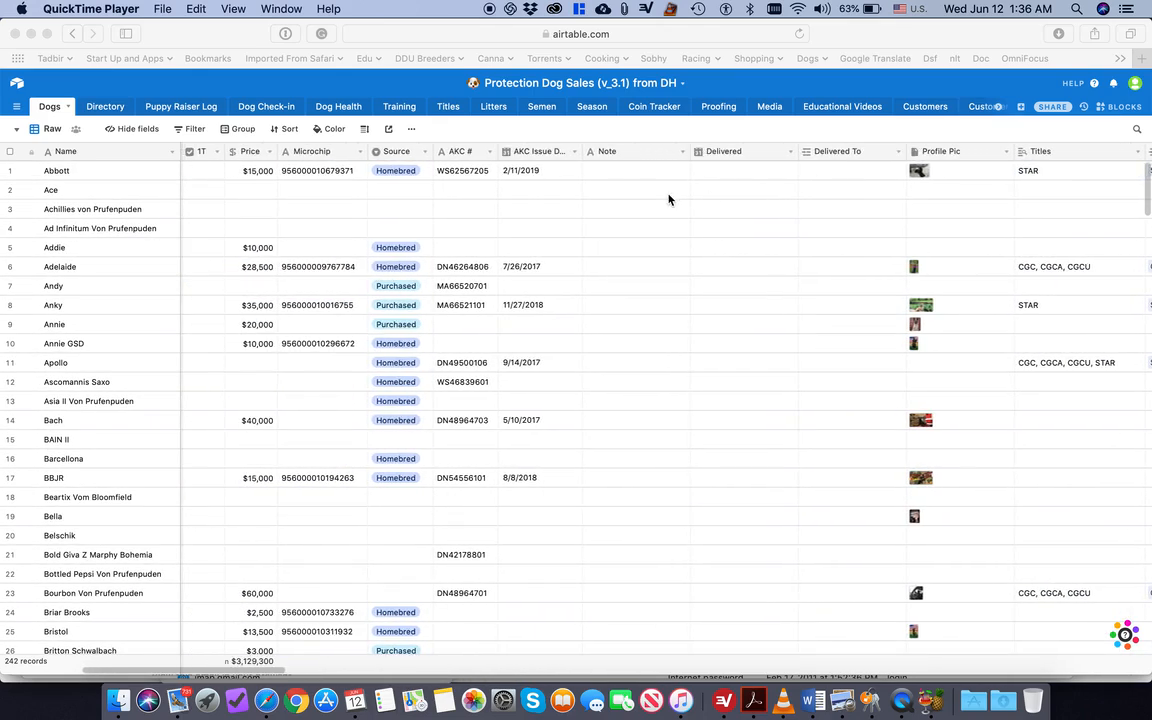
scroll(669, 200, left, 10)
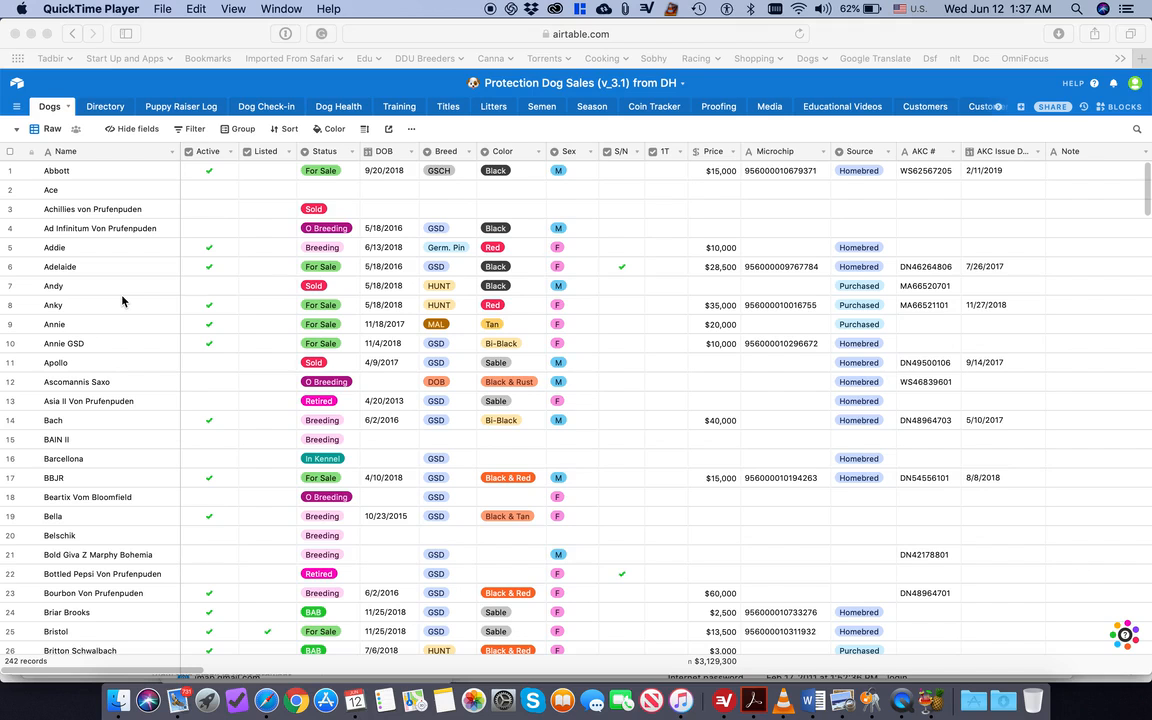
Step: Mark the dog Ace as Active and clear the mark again
click(192, 197)
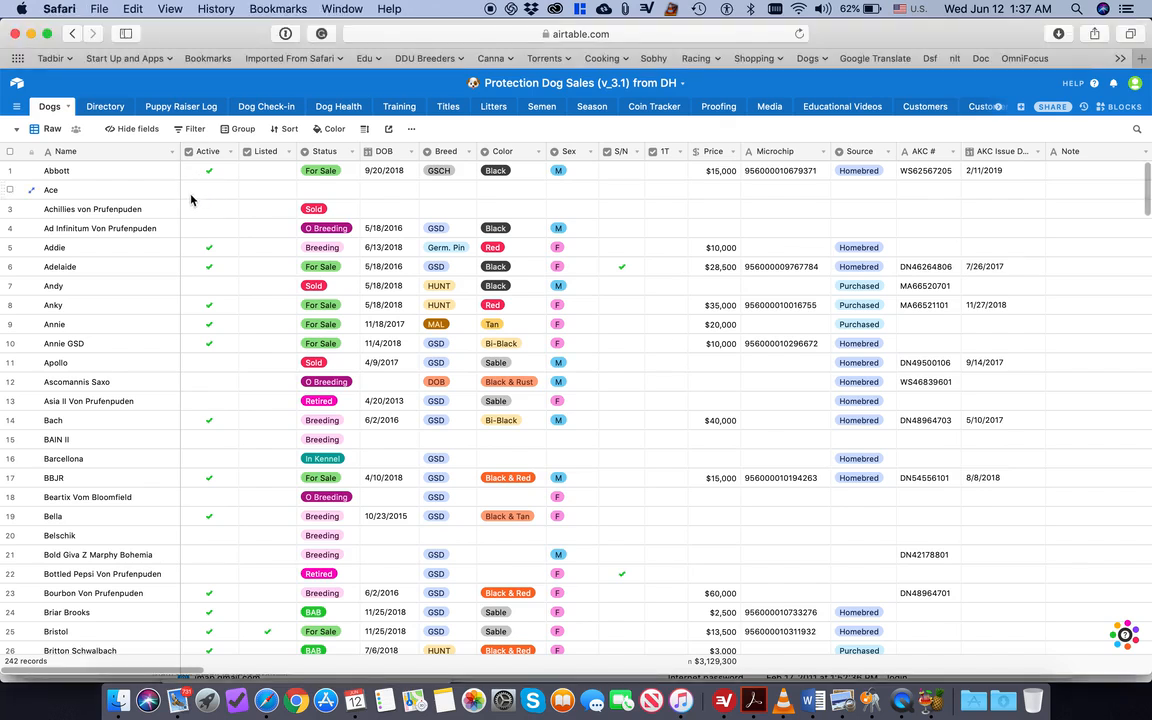
click(207, 191)
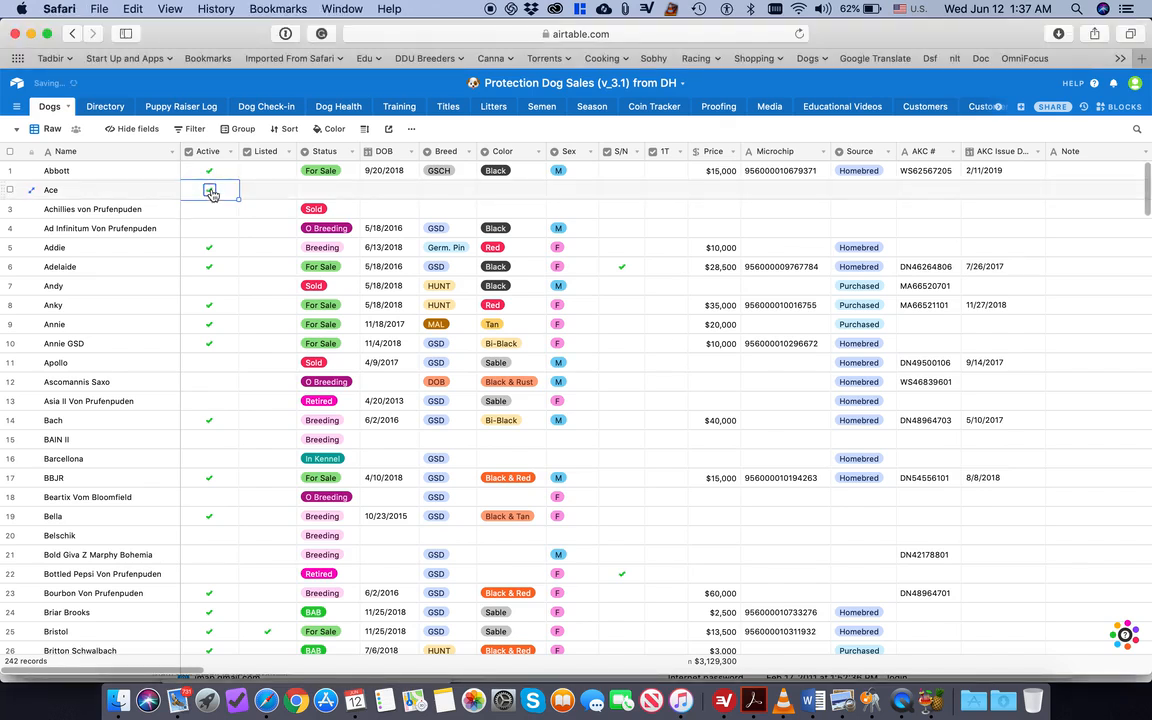
click(207, 190)
Step: Toggle the Listed checkbox for the dog Bristol off and back on
scroll(264, 194, down, 1)
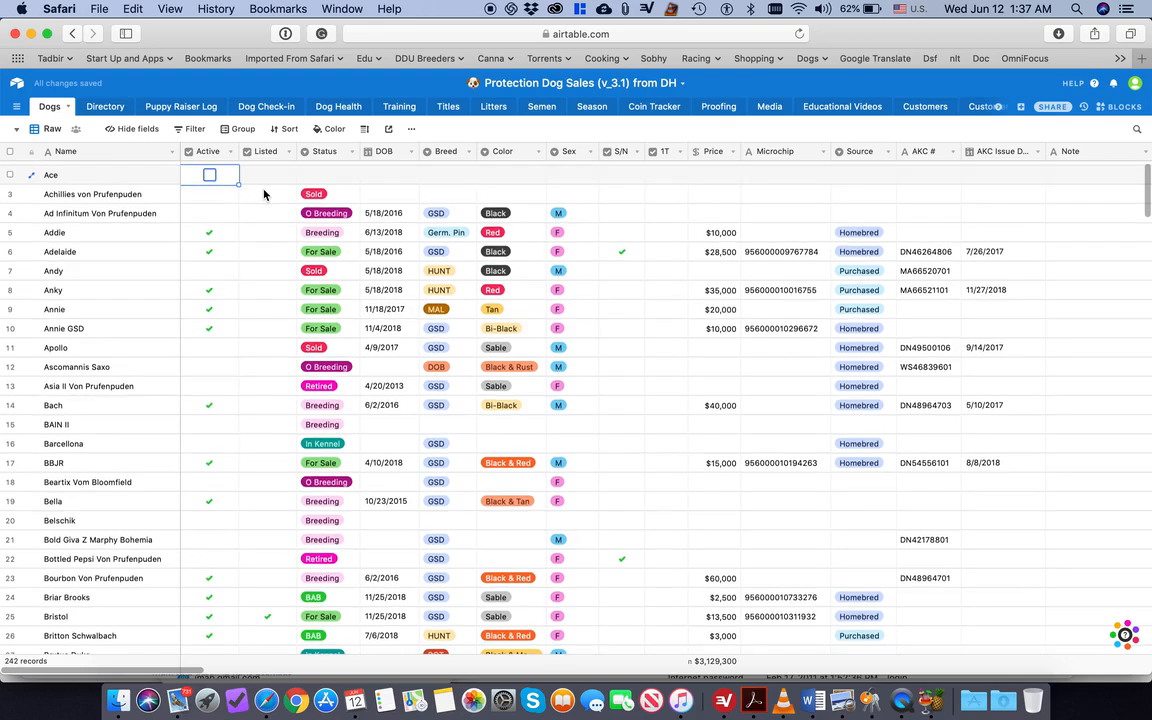
scroll(264, 194, down, 1)
scroll(264, 194, down, 1)
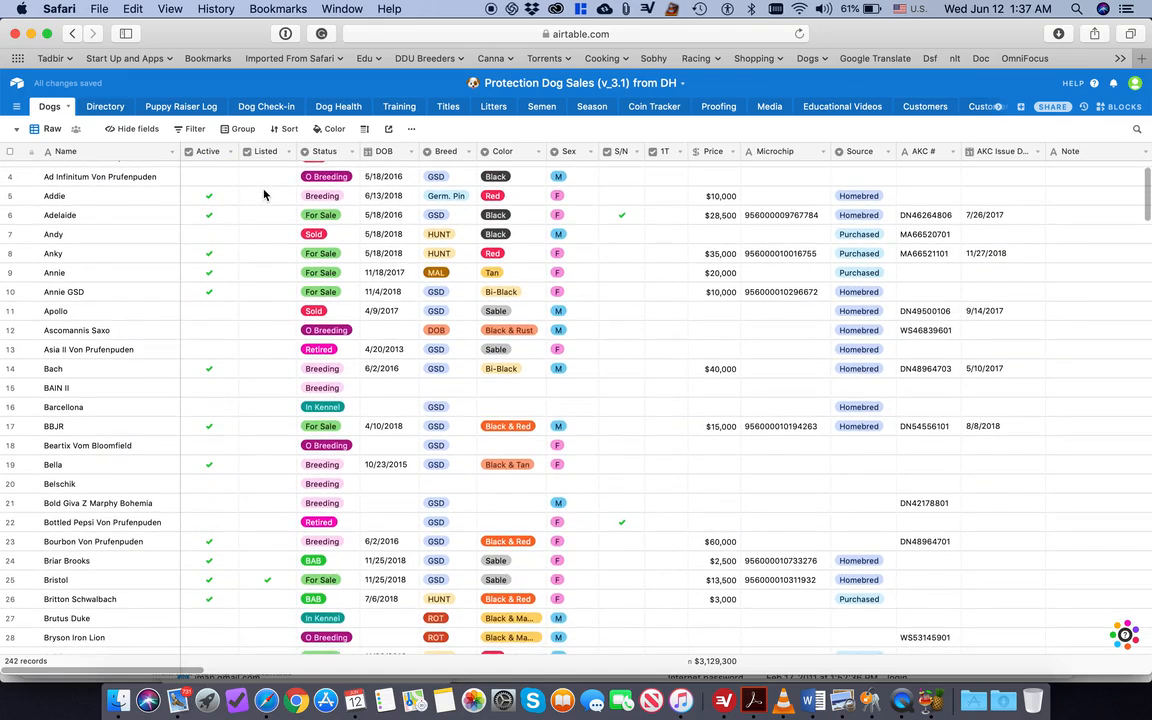
scroll(264, 194, up, 3)
scroll(262, 250, down, 4)
click(262, 551)
click(265, 551)
scroll(267, 557, up, 4)
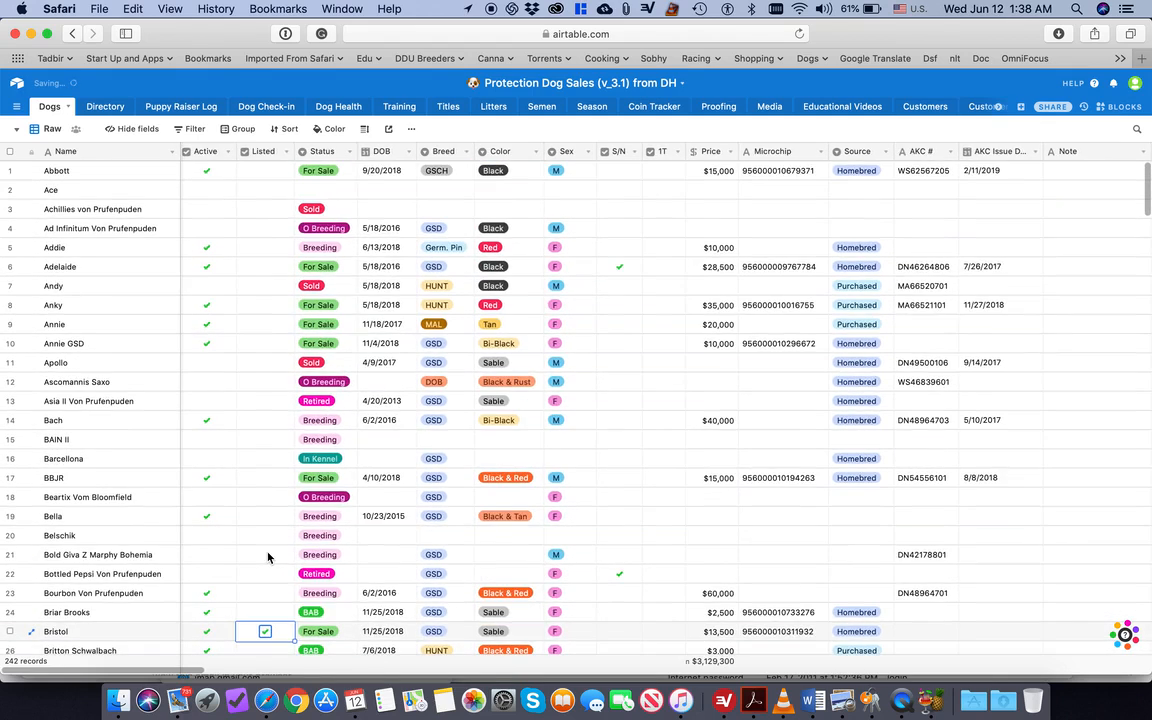
Step: Review the available Status options for the dog Ace without choosing one
click(310, 170)
click(338, 194)
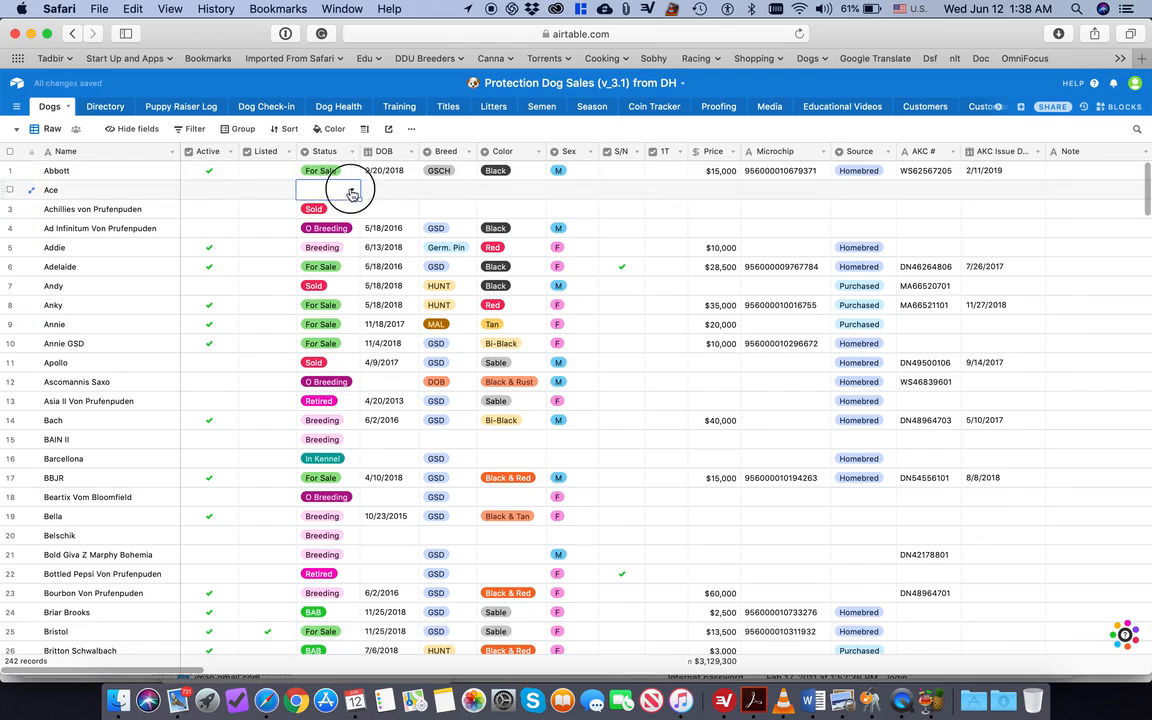
click(350, 191)
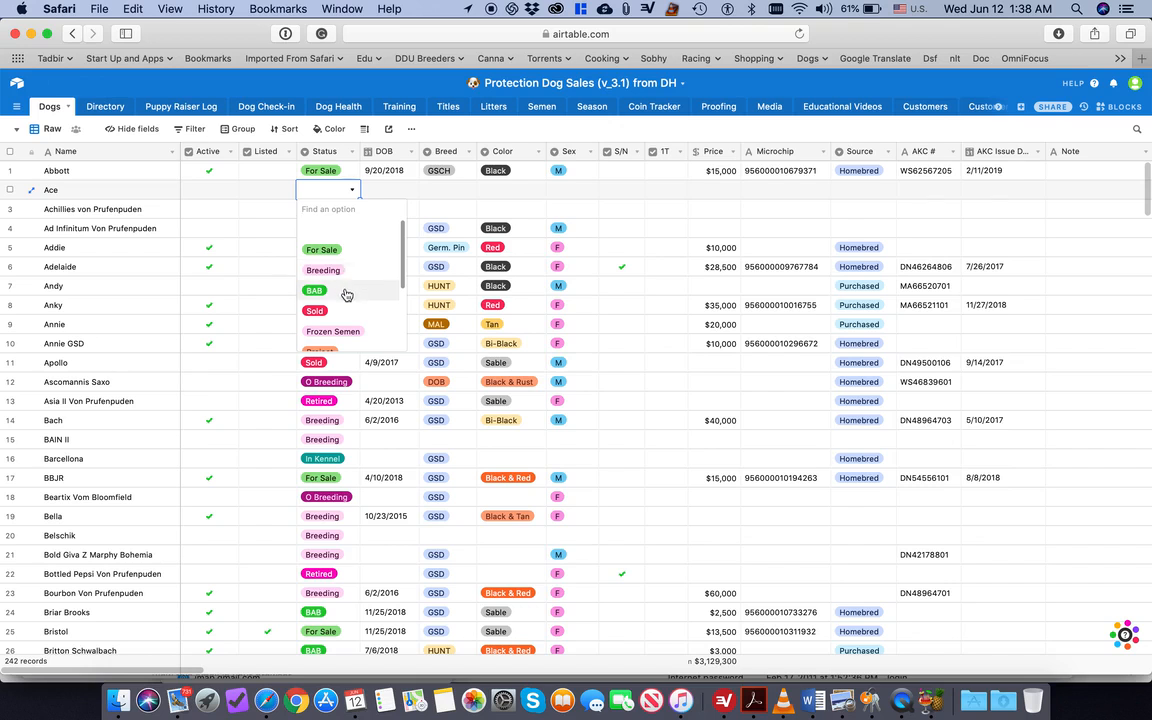
scroll(346, 294, down, 1)
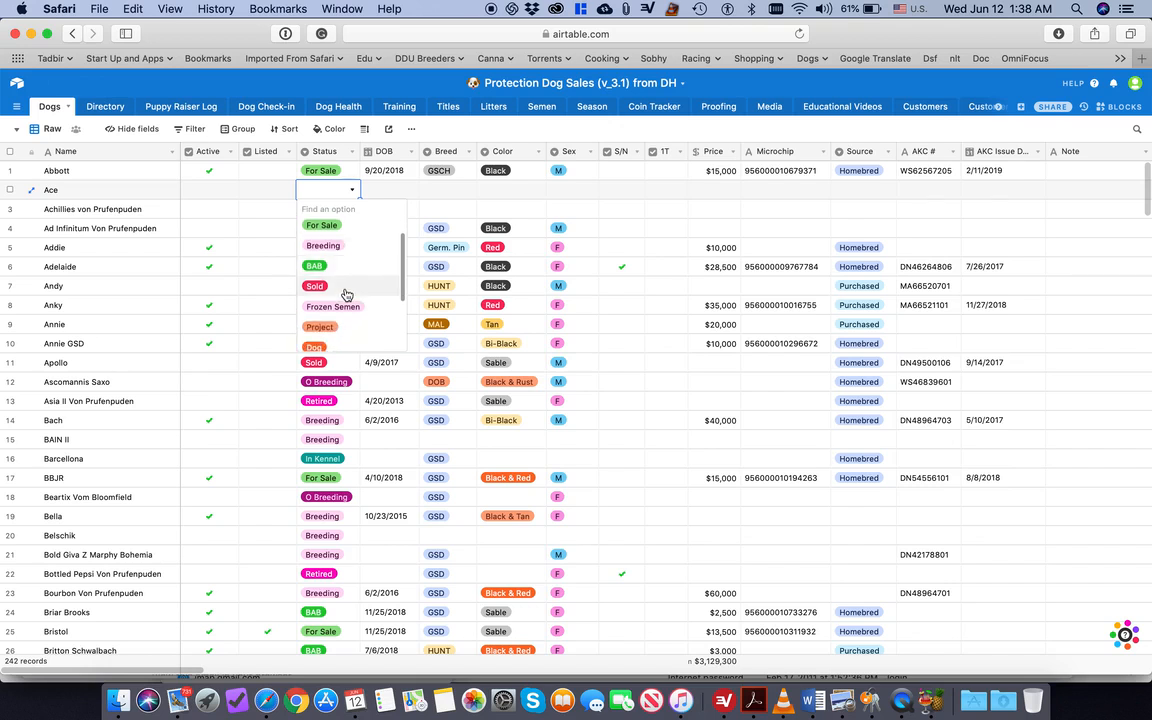
scroll(346, 294, down, 1)
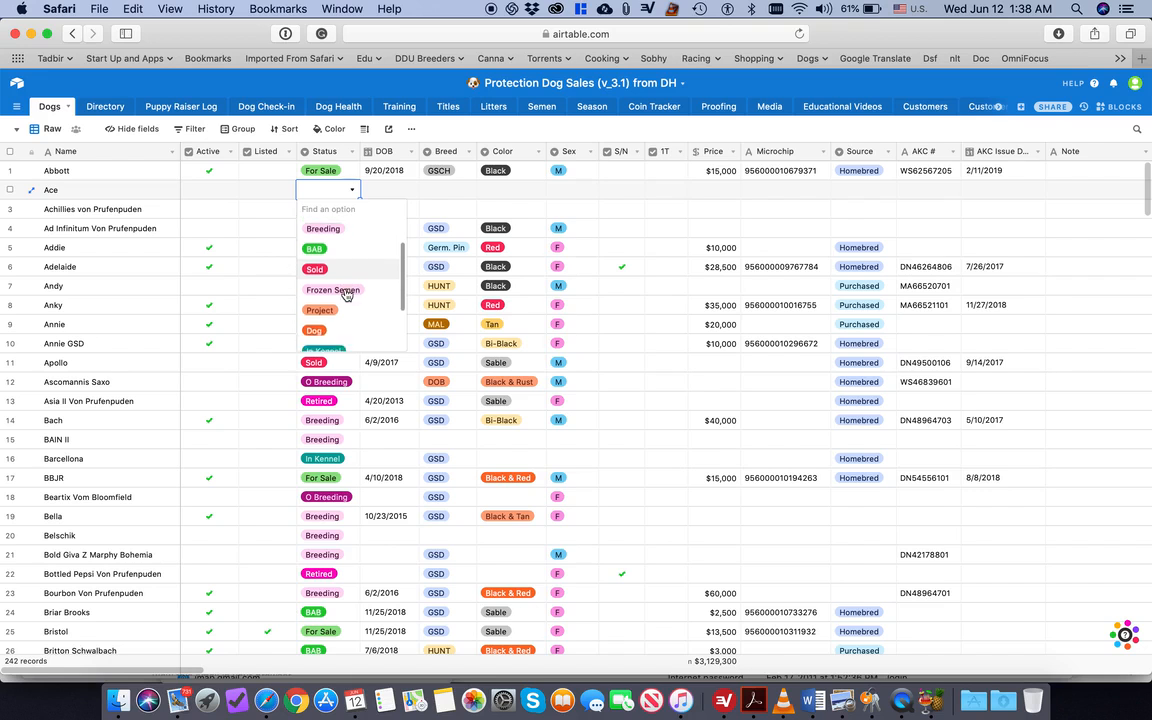
scroll(346, 294, down, 1)
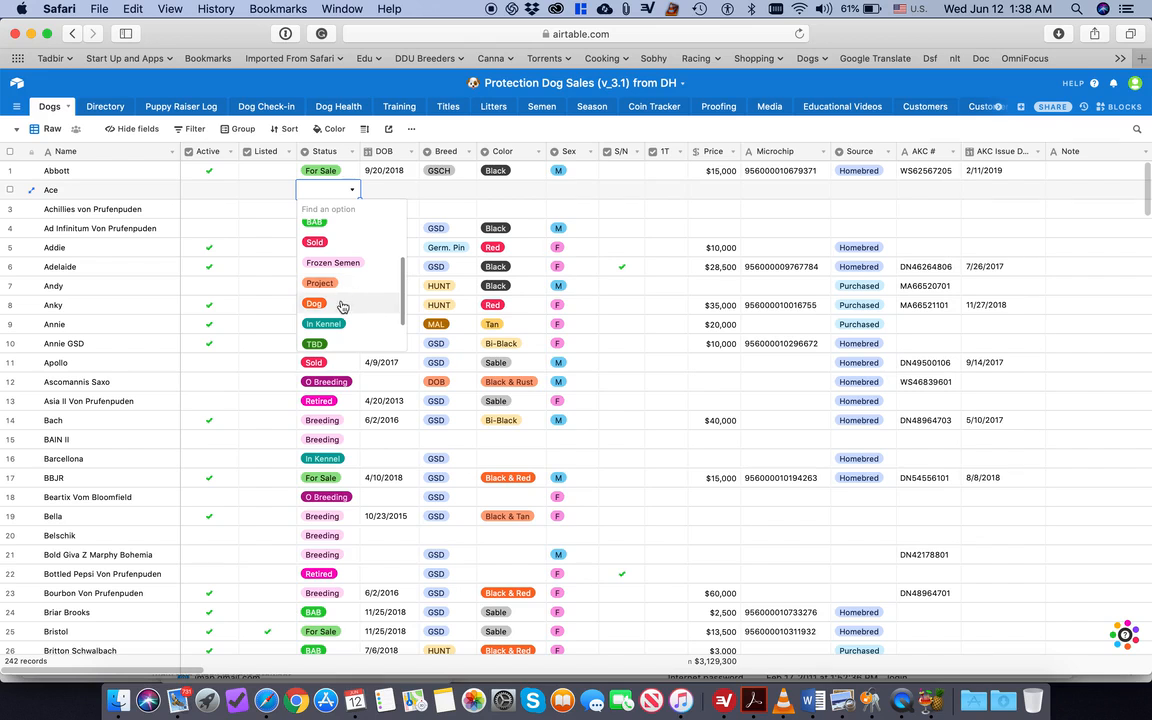
scroll(341, 304, down, 1)
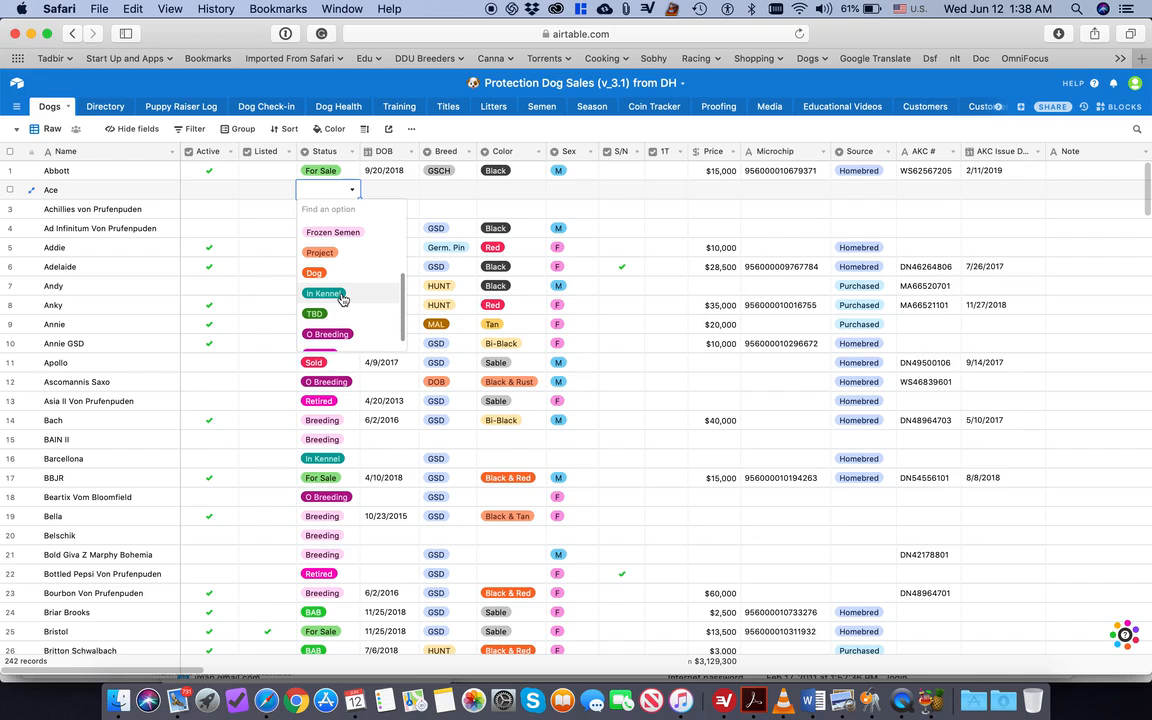
scroll(342, 299, down, 1)
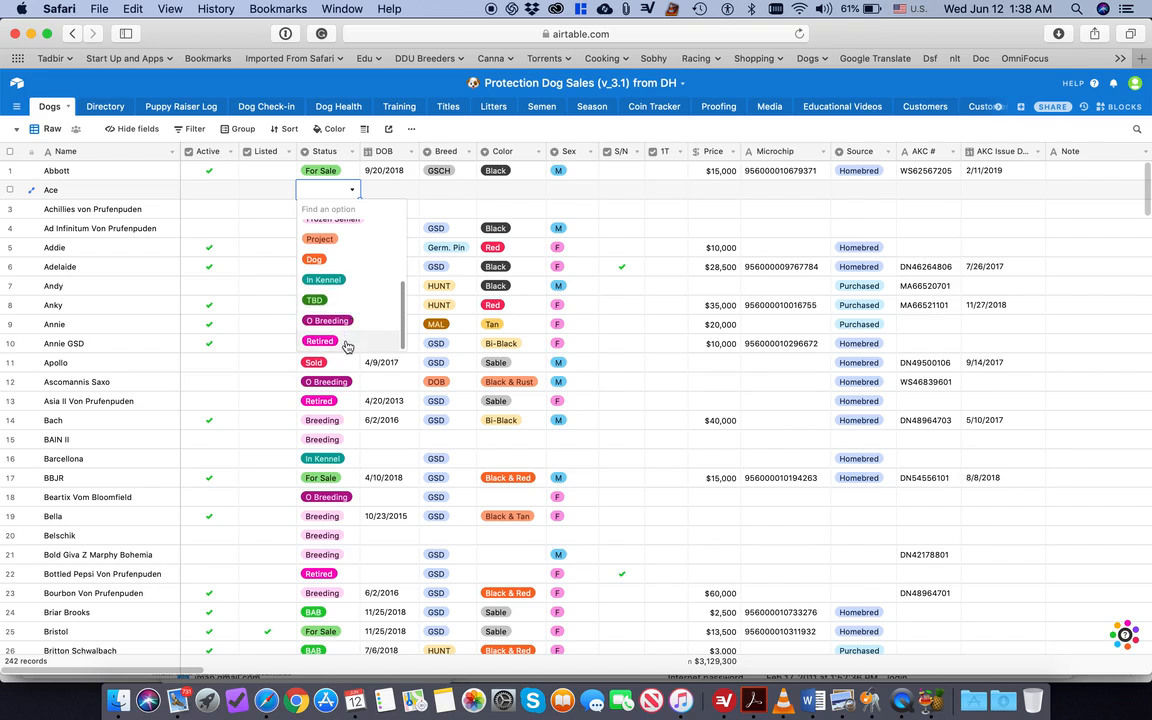
scroll(347, 346, up, 5)
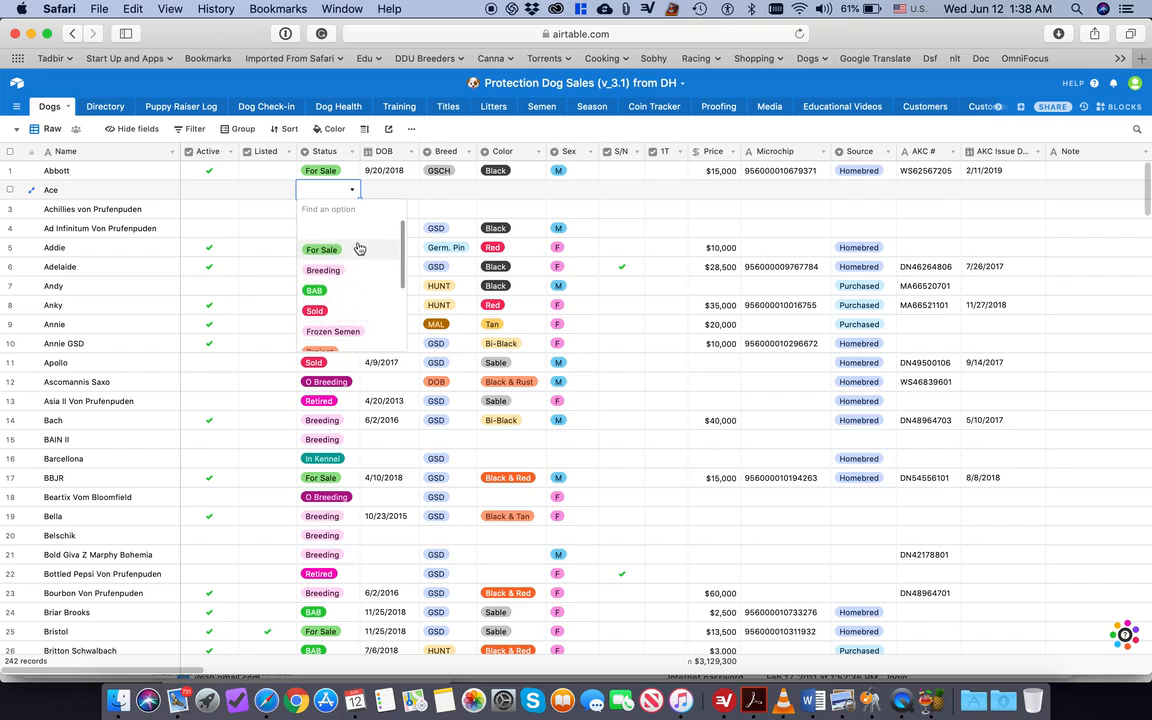
scroll(359, 248, down, 3)
scroll(359, 248, up, 3)
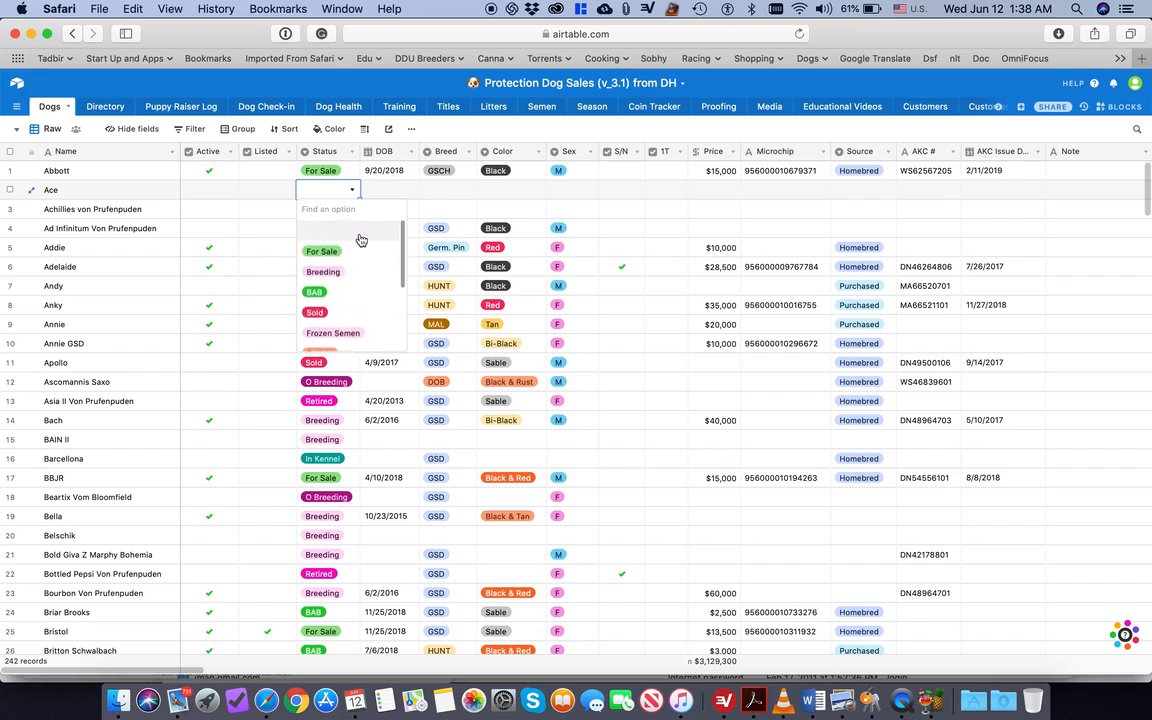
key(Tab)
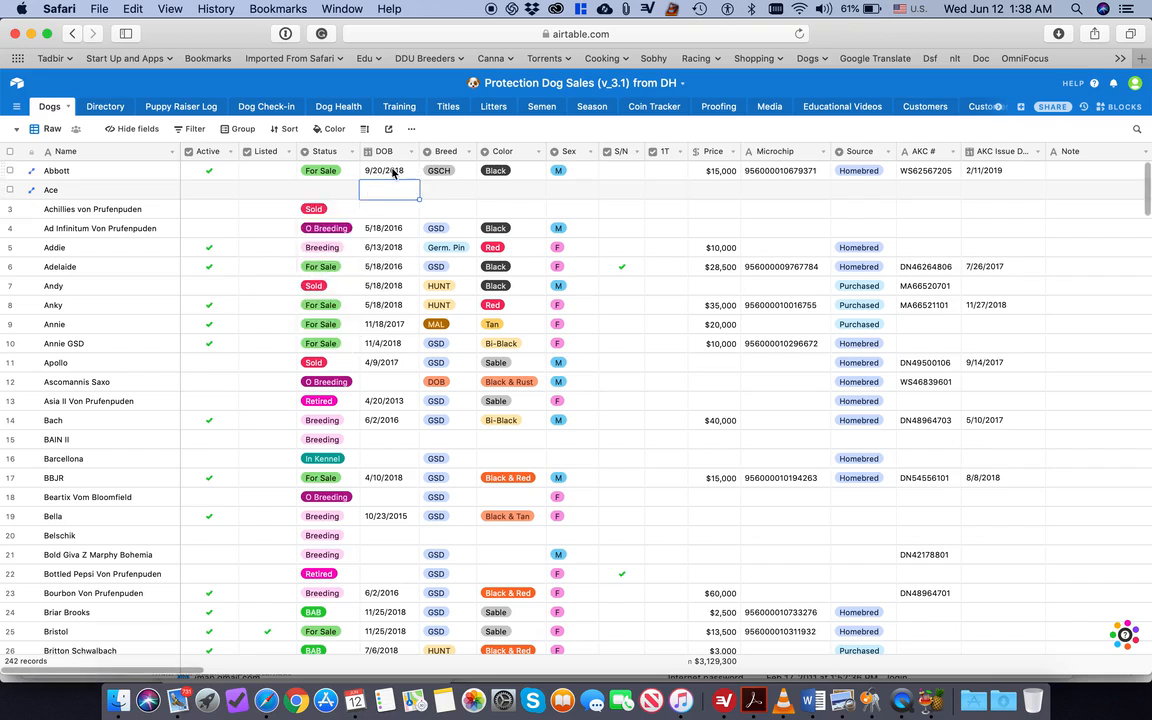
Step: Review the available Breed options for the dog Ace without choosing one
click(441, 190)
click(463, 188)
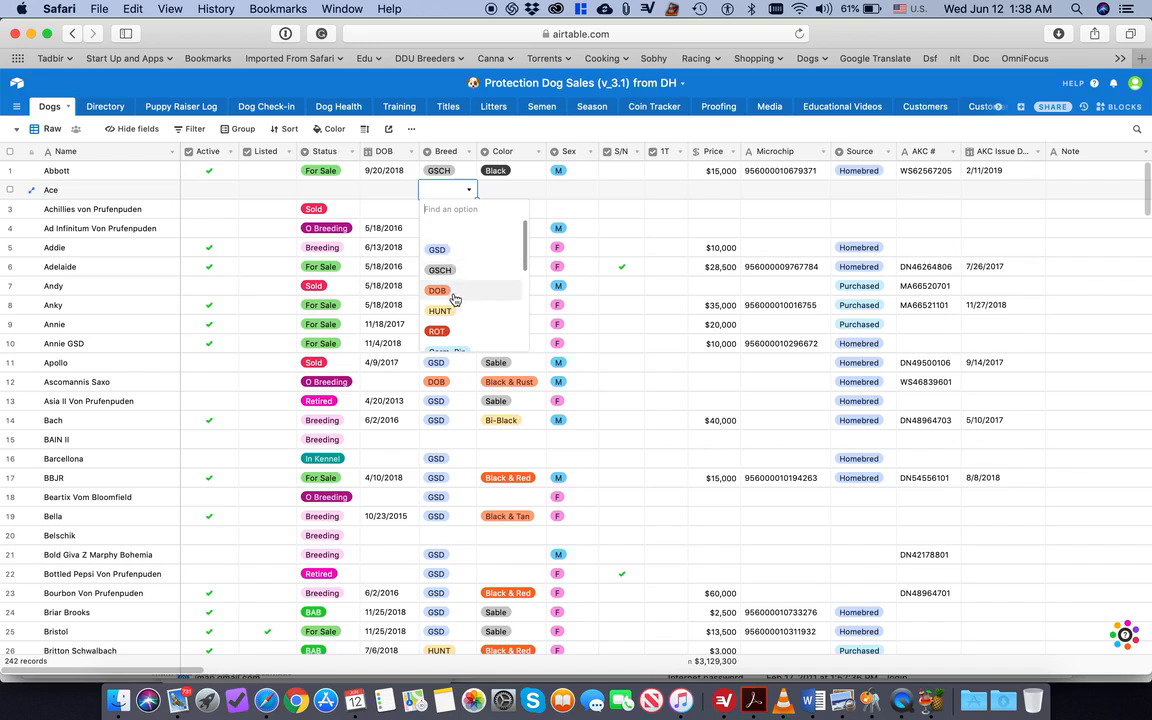
scroll(455, 313, down, 3)
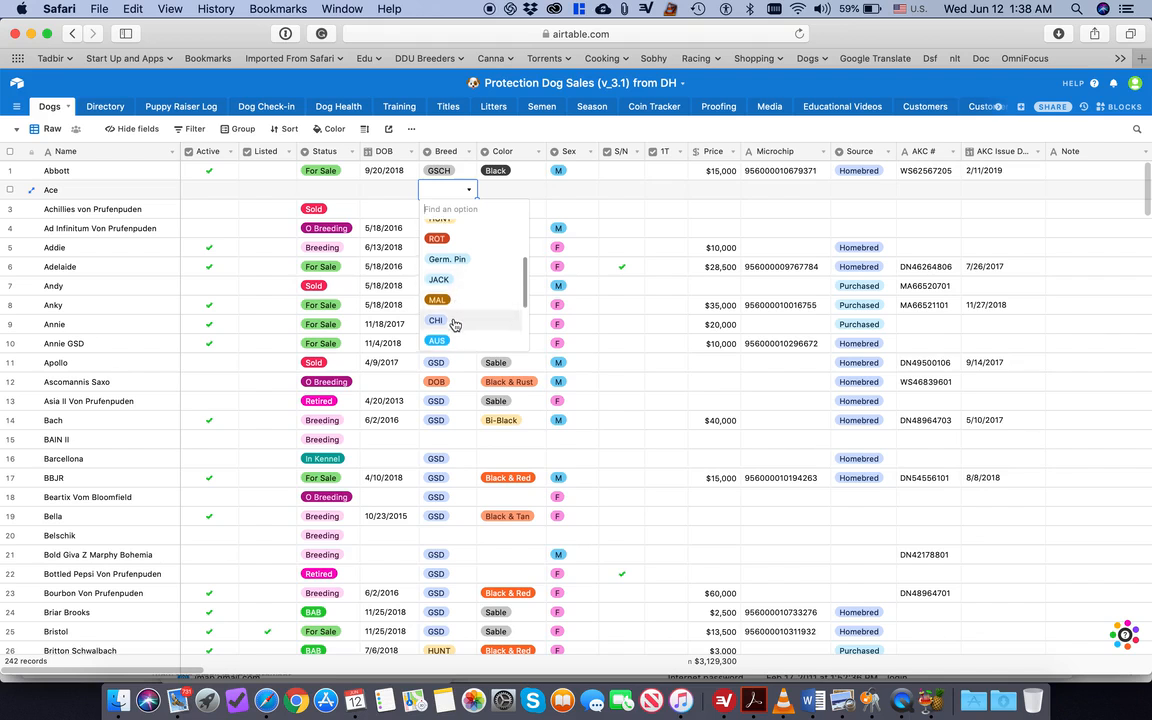
scroll(455, 320, down, 2)
scroll(455, 315, down, 2)
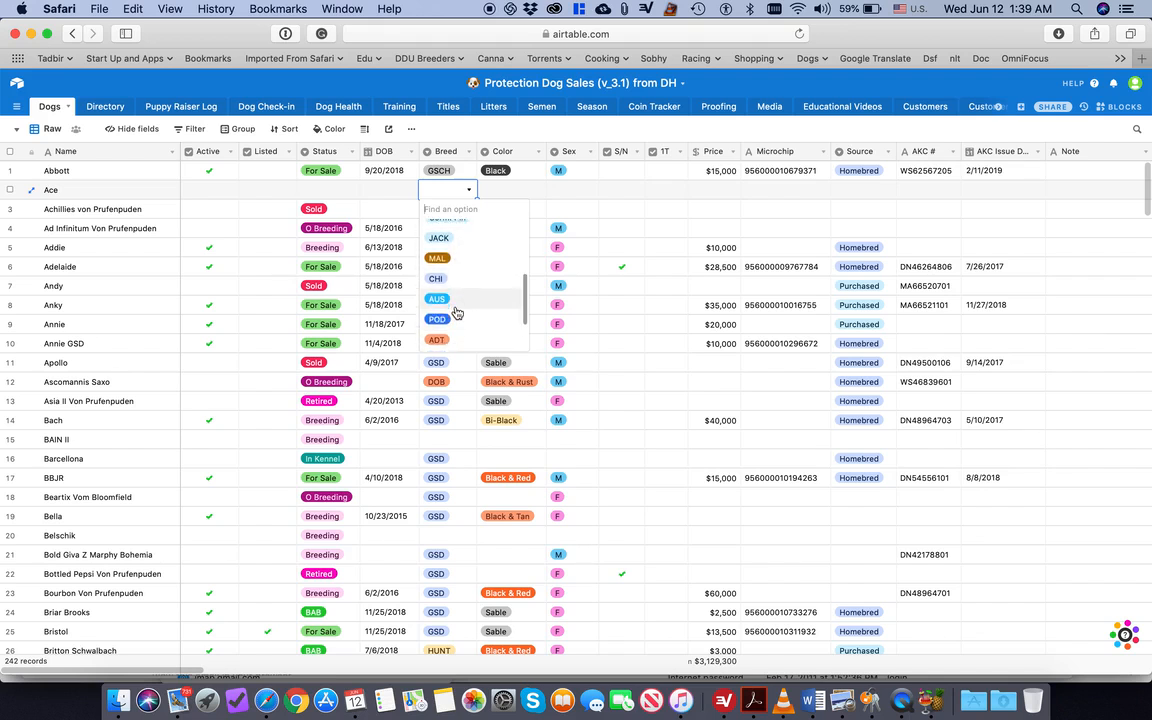
scroll(453, 318, down, 1)
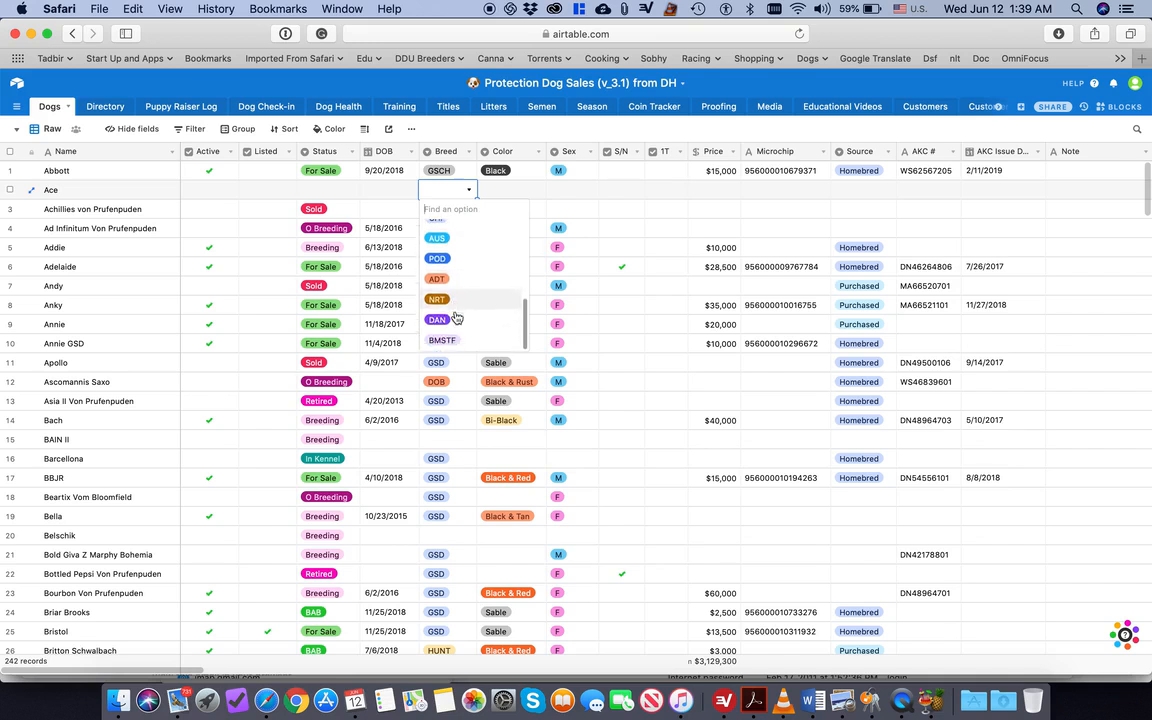
scroll(455, 318, down, 1)
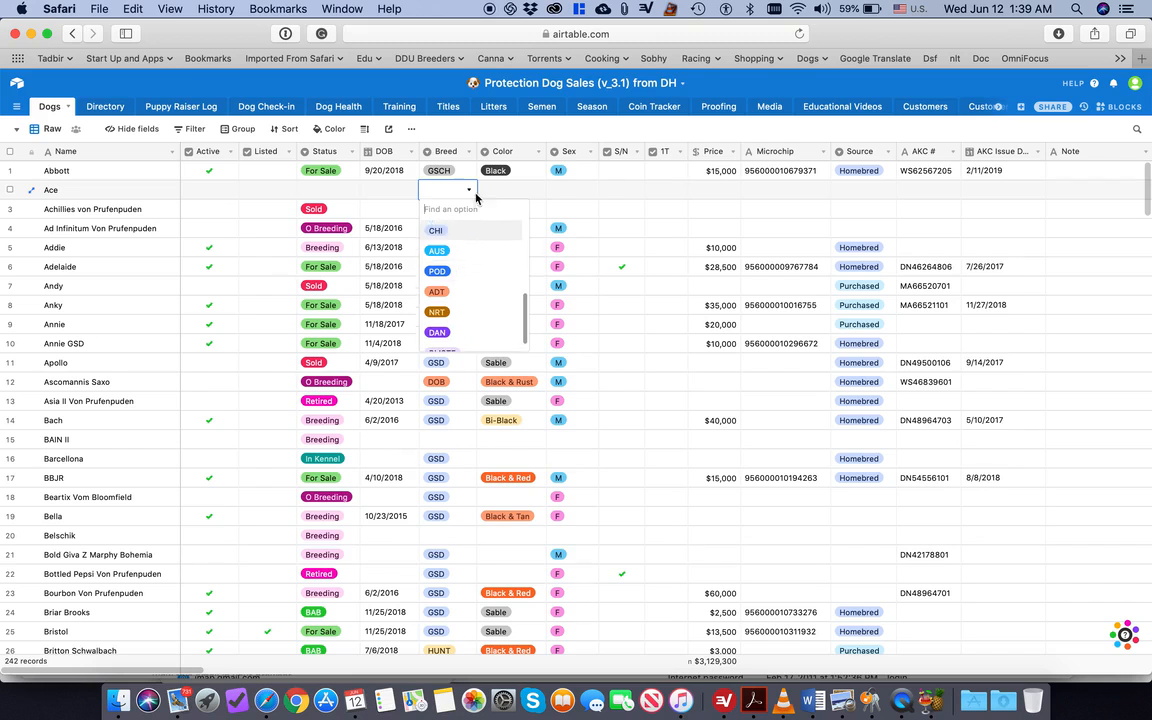
click(520, 190)
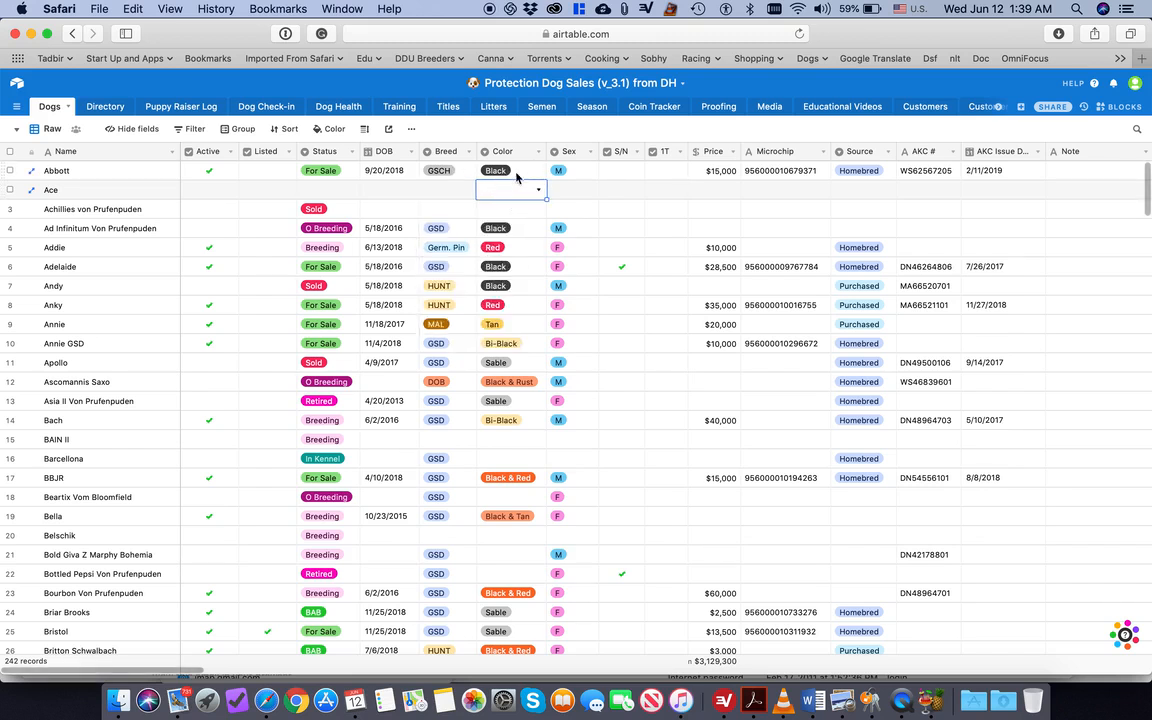
Step: Tick and clear the S/N and 1T checkboxes for the dog Abbott
click(575, 178)
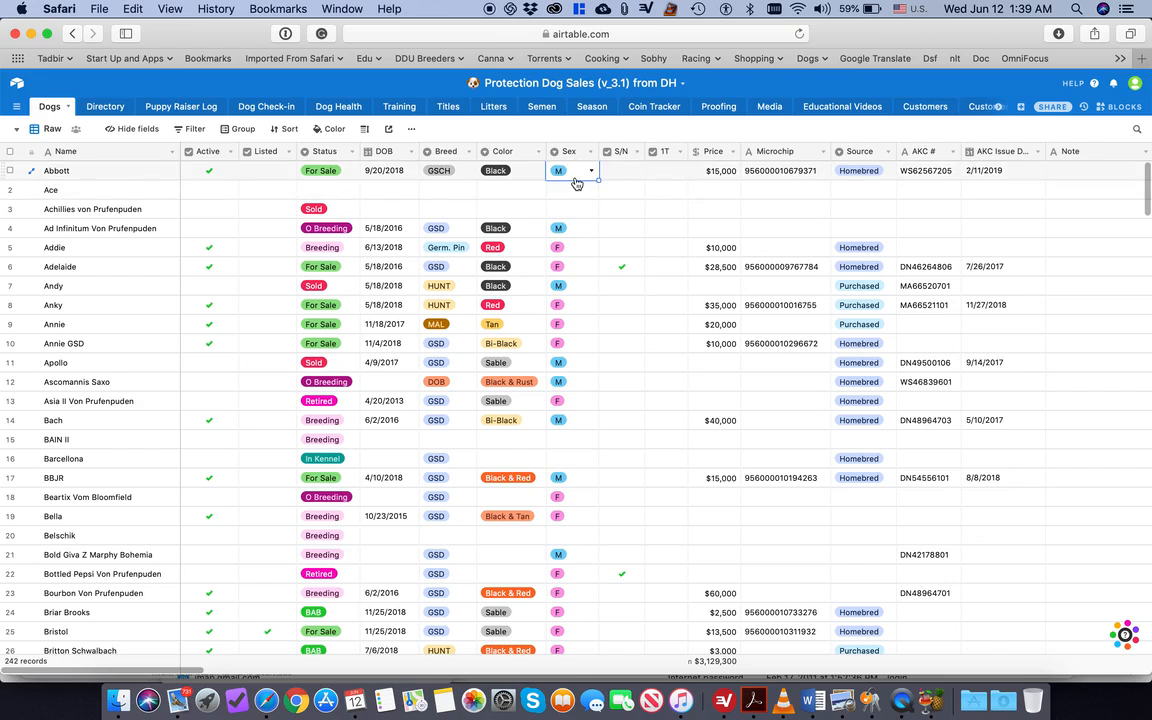
click(615, 174)
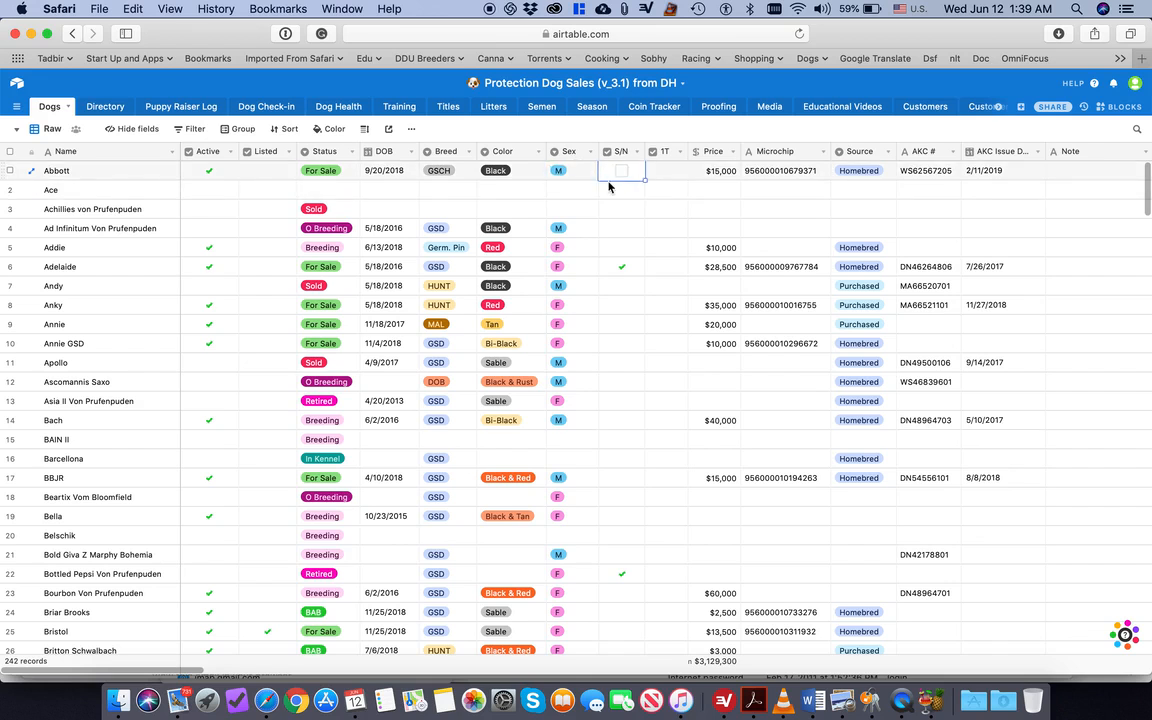
click(621, 173)
click(621, 173)
click(660, 174)
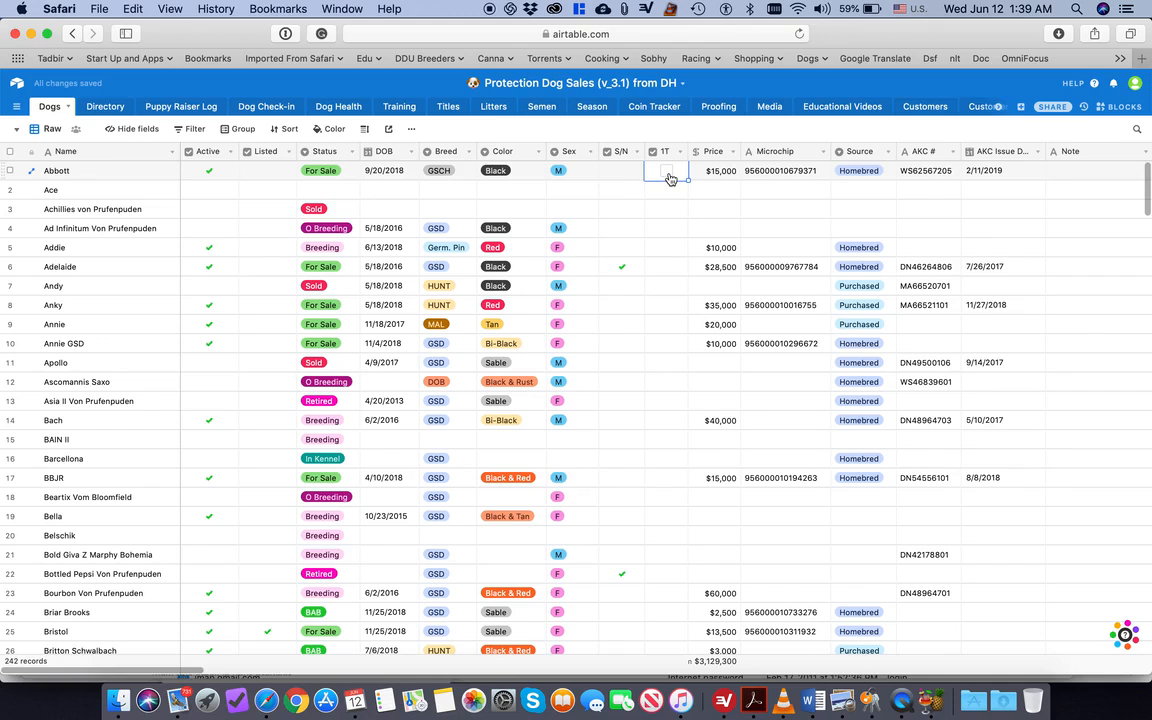
click(668, 174)
click(668, 173)
Step: Examine the Price, Microchip, Source and AKC fields of the Dogs table
scroll(624, 220, right, 2)
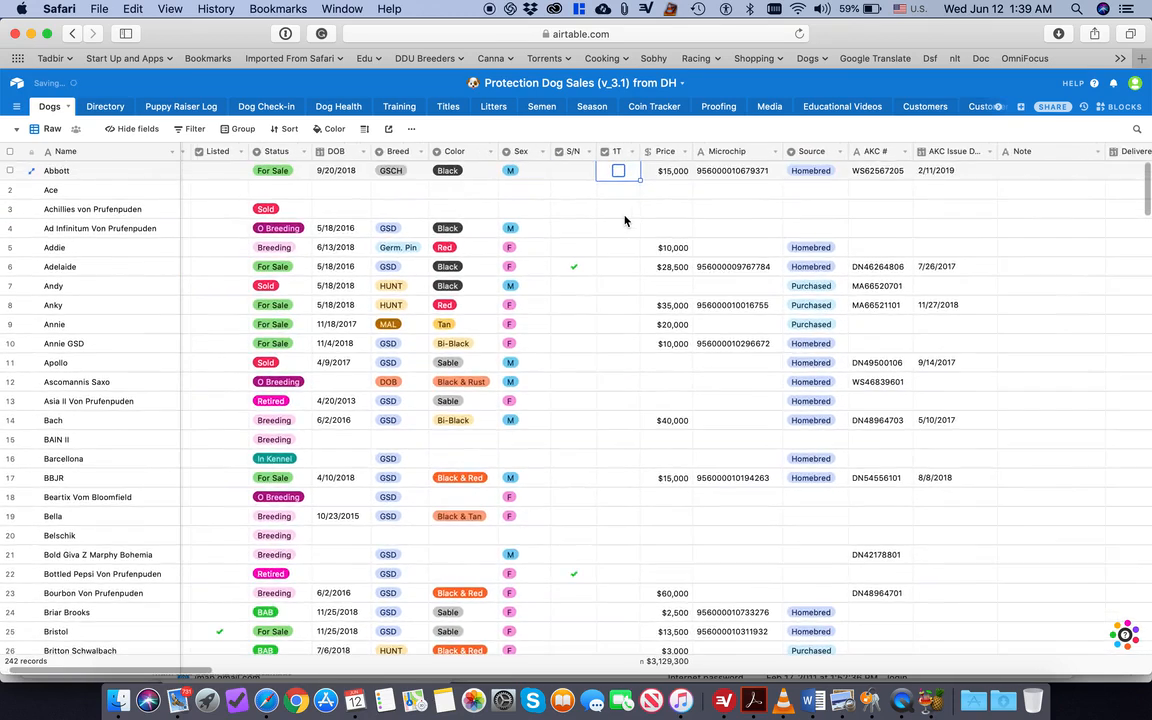
scroll(625, 221, right, 1)
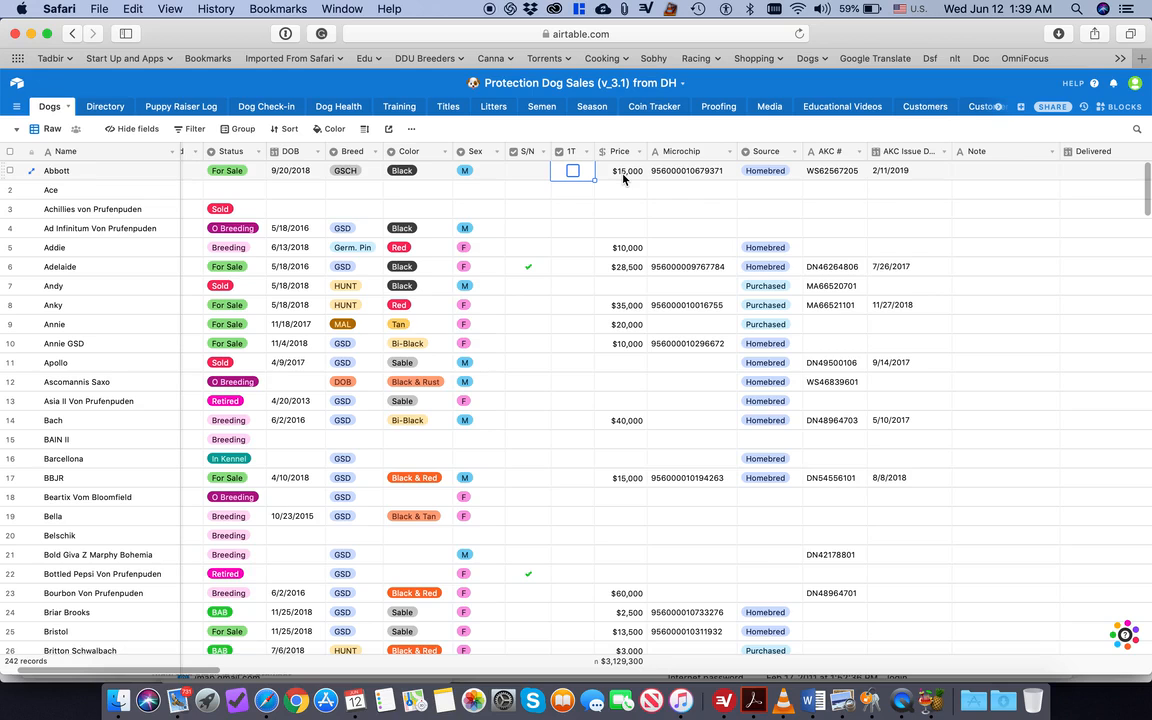
scroll(623, 178, right, 1)
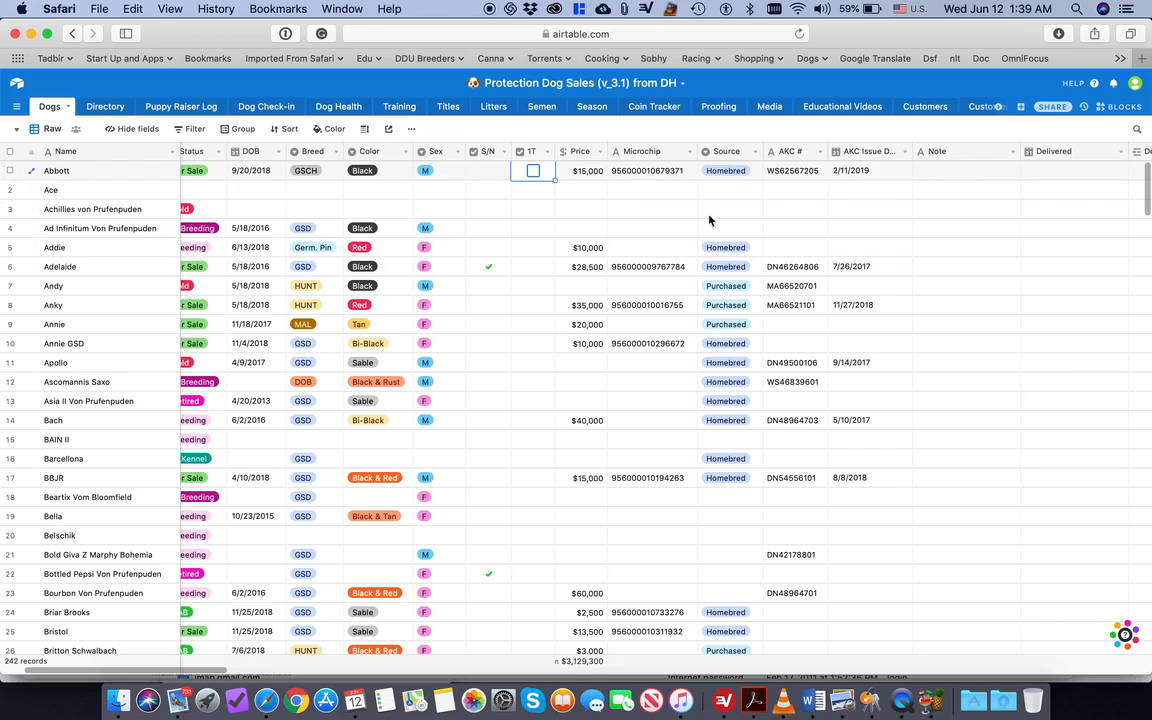
scroll(690, 190, right, 1)
scroll(690, 188, left, 1)
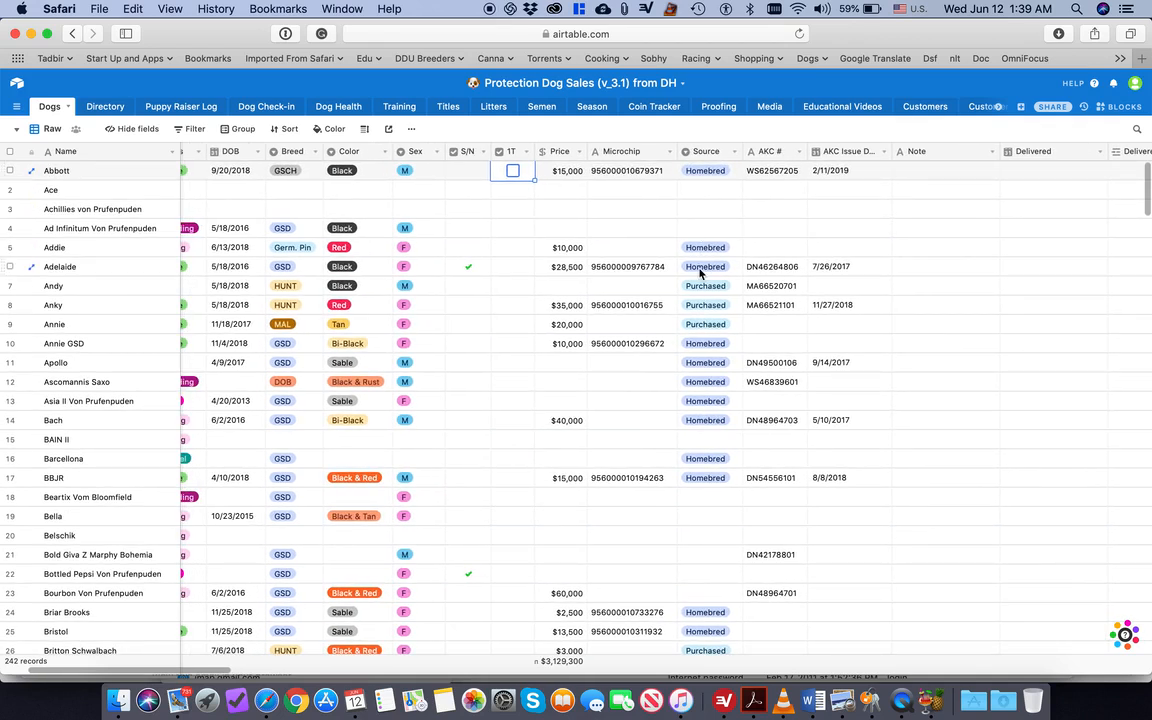
Step: Examine the AKC Issue Date field and select the Note cell for the dog Abbott
scroll(697, 290, right, 2)
scroll(695, 265, down, 1)
scroll(694, 244, up, 2)
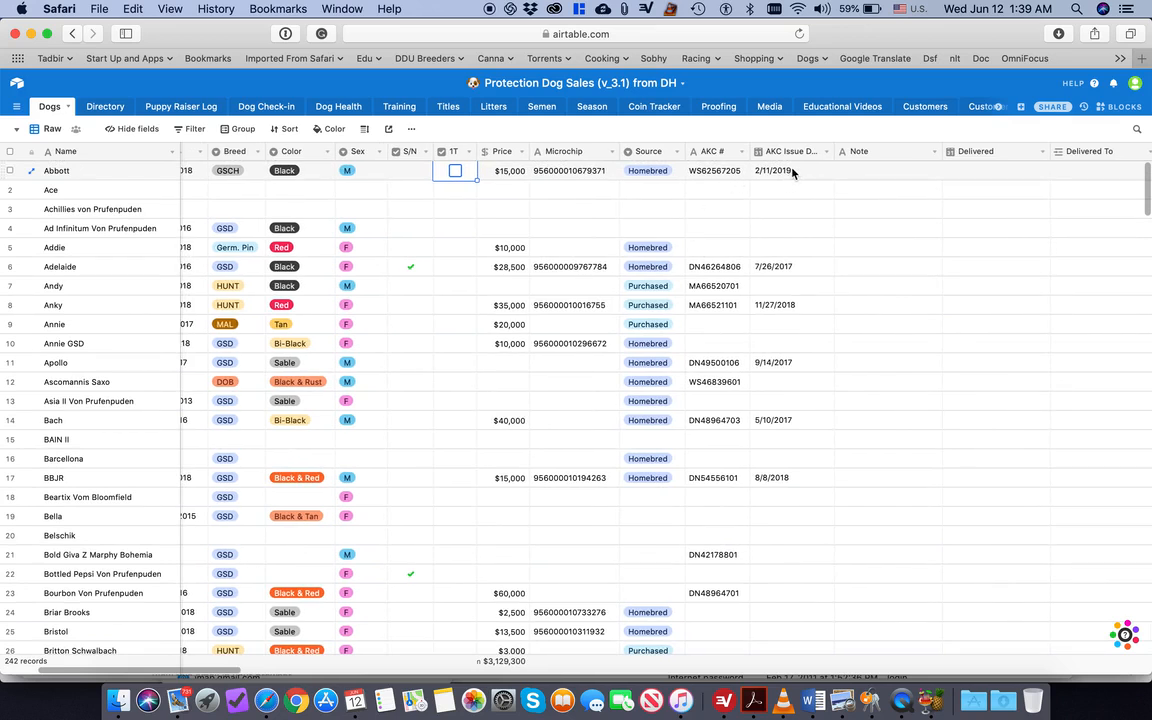
scroll(793, 173, left, 5)
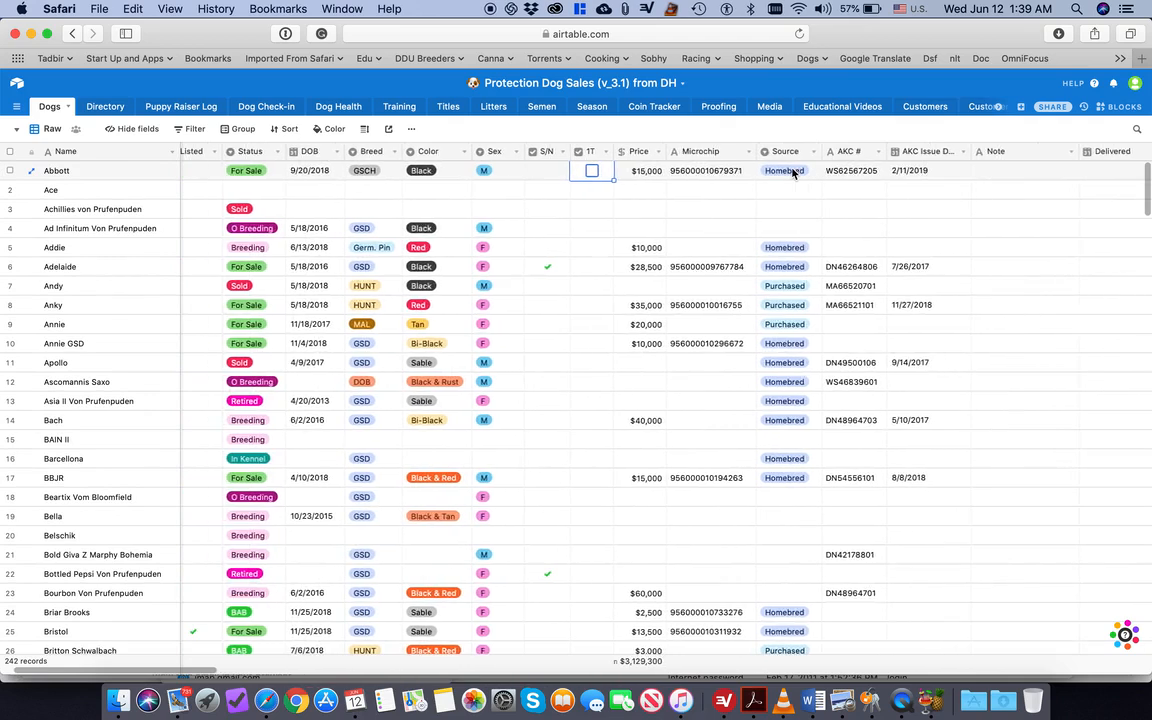
scroll(793, 173, right, 4)
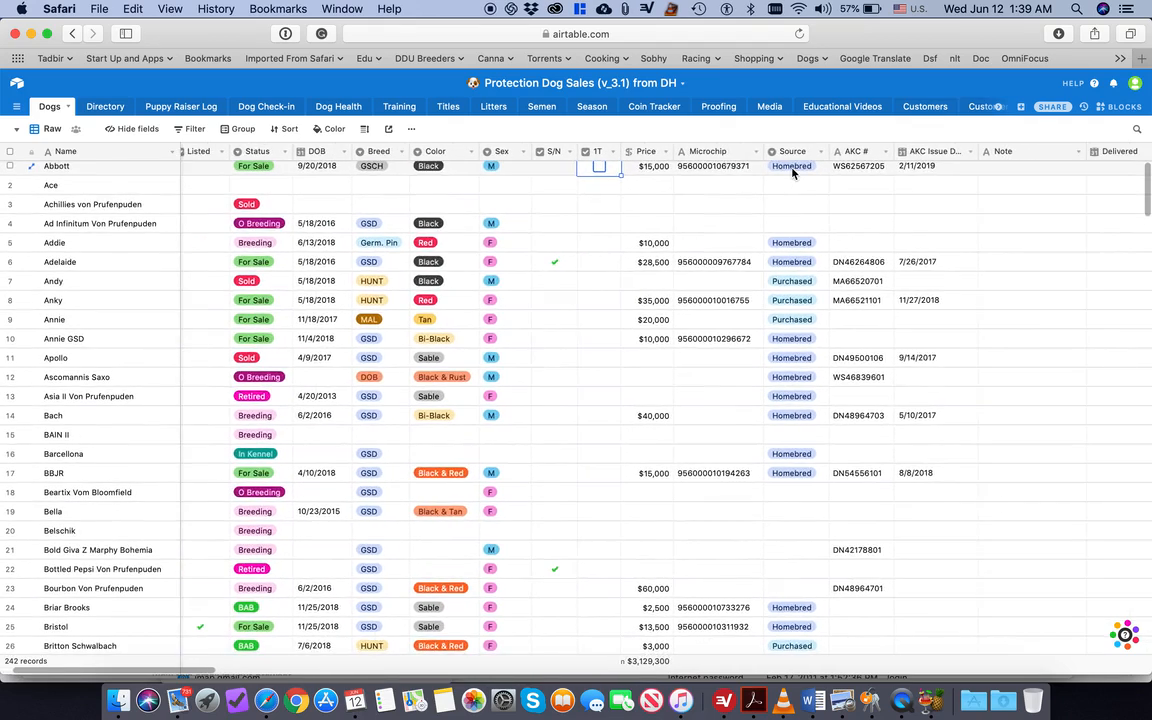
scroll(793, 173, right, 6)
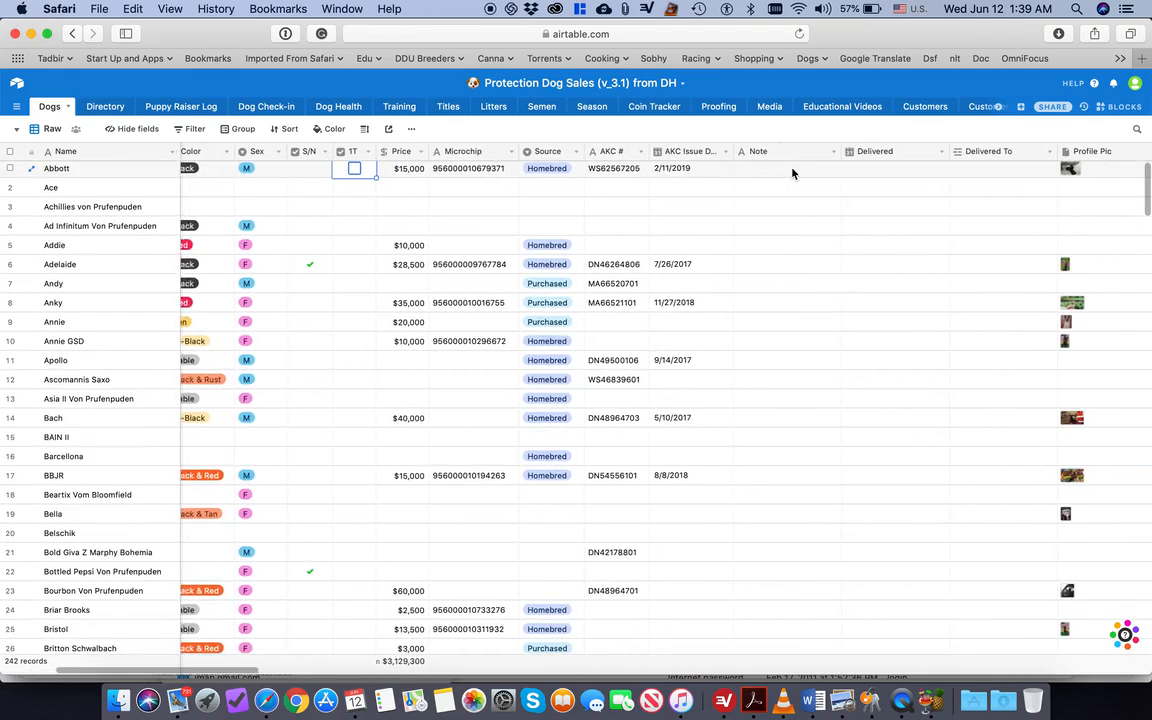
click(629, 176)
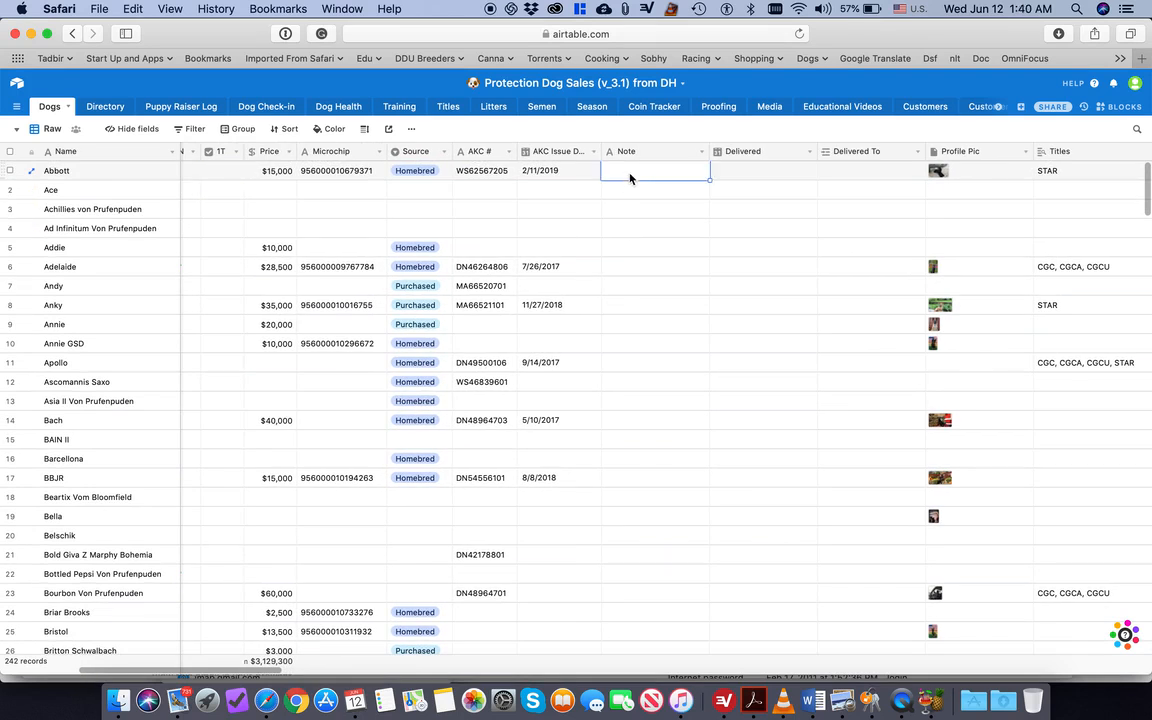
Step: Examine the Delivered and Delivered To fields for the dog Abbott
scroll(629, 178, right, 3)
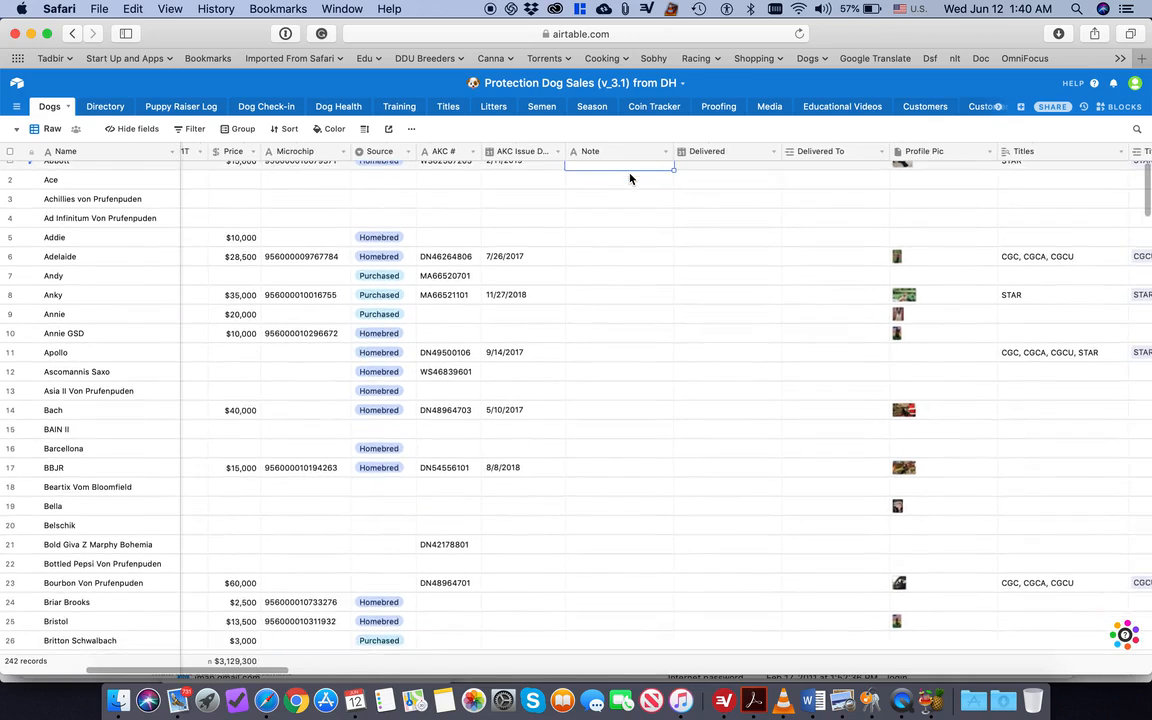
scroll(629, 178, right, 3)
scroll(629, 178, up, 1)
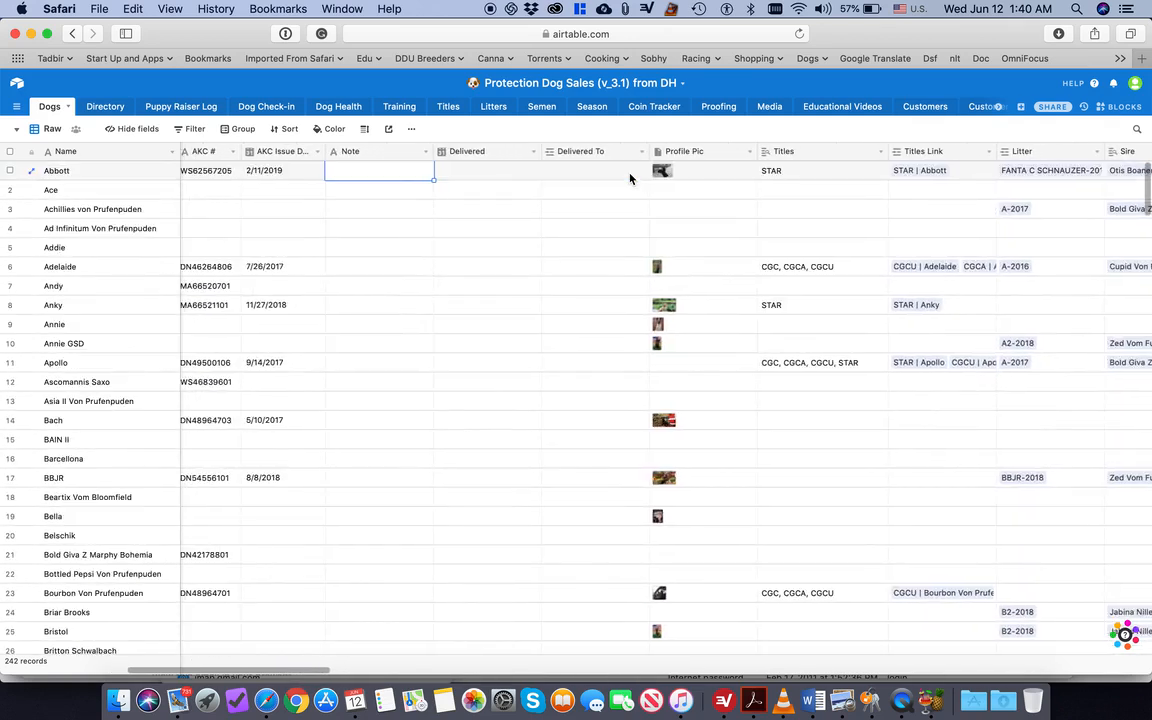
scroll(466, 208, left, 1)
scroll(466, 208, up, 1)
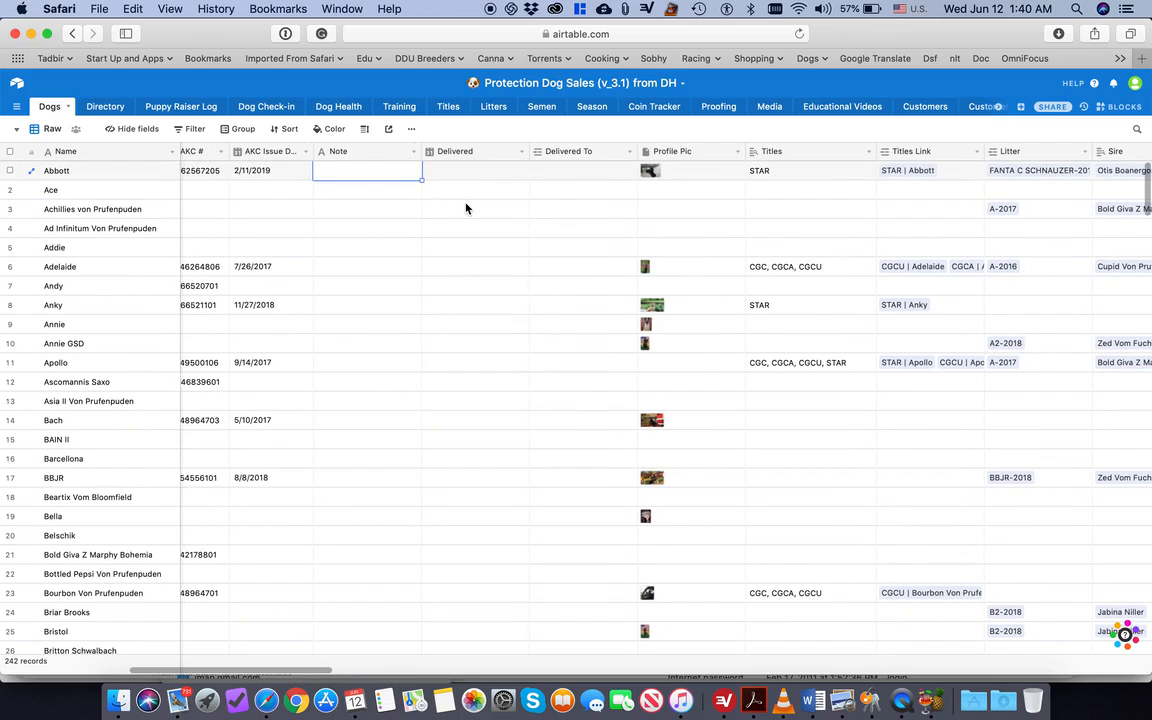
click(457, 176)
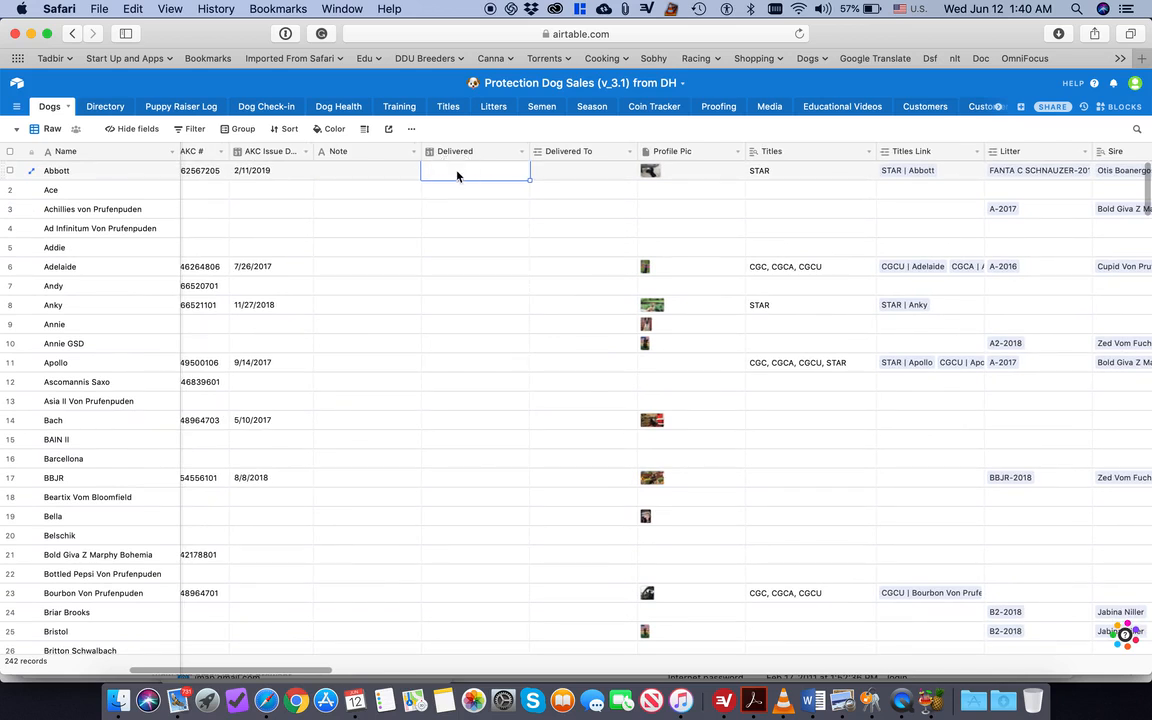
click(563, 178)
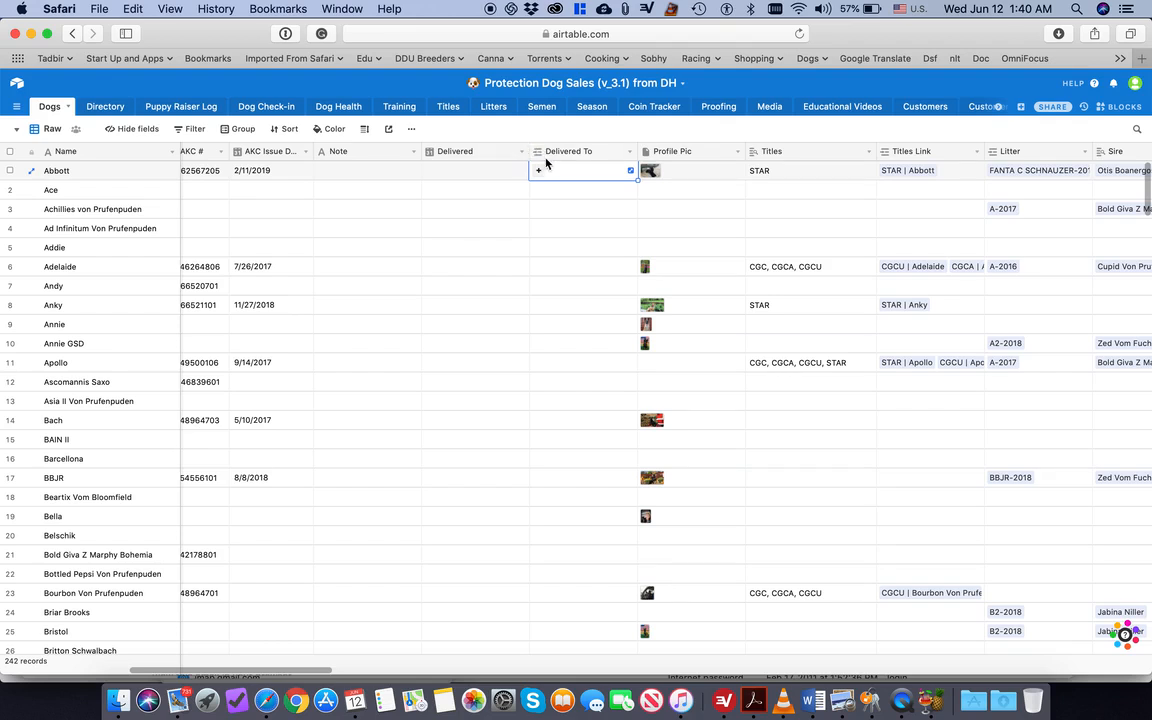
Step: Examine the Profile Pic, Titles and Titles Link fields of the Dogs table
scroll(546, 163, right, 2)
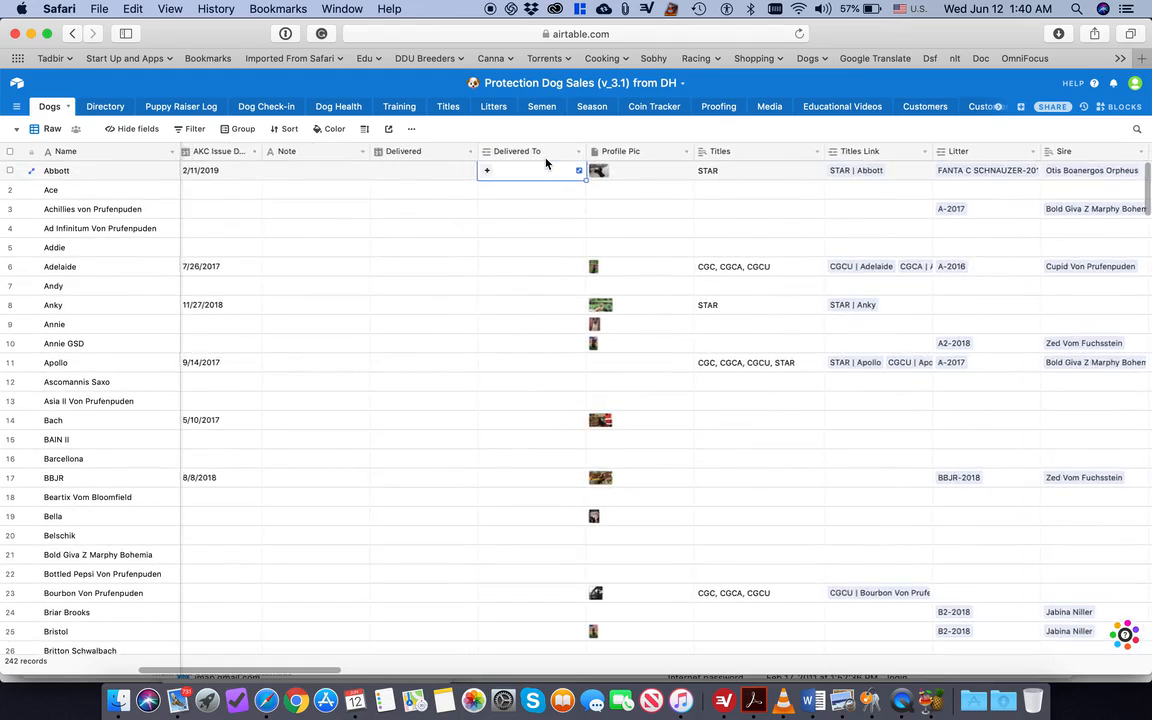
scroll(599, 170, right, 2)
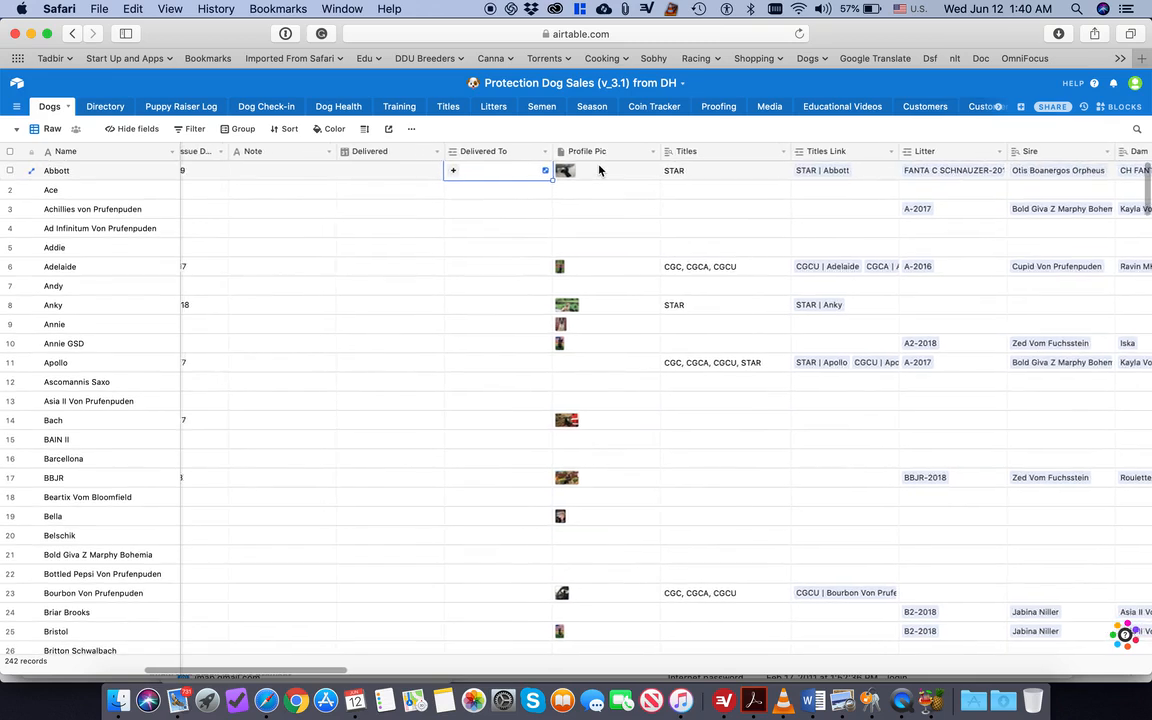
scroll(600, 171, left, 1)
scroll(585, 171, right, 4)
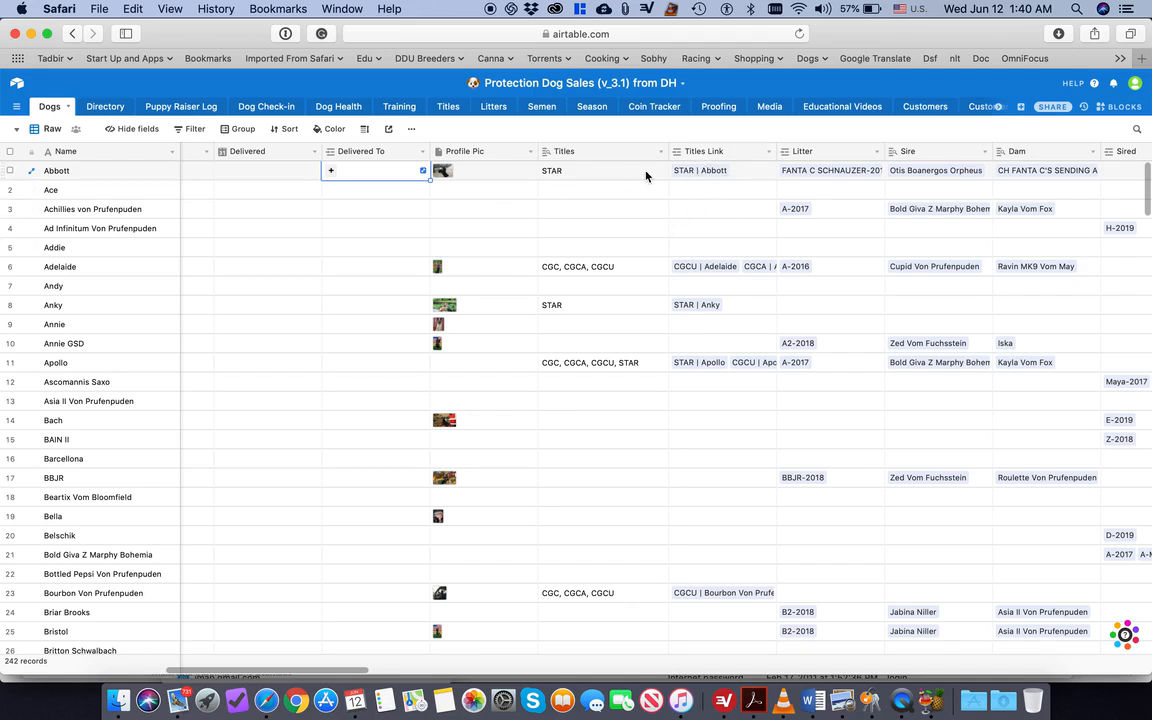
Step: Inspect the Litter, Sire and Dam entries for the dog Abbott
scroll(628, 180, right, 6)
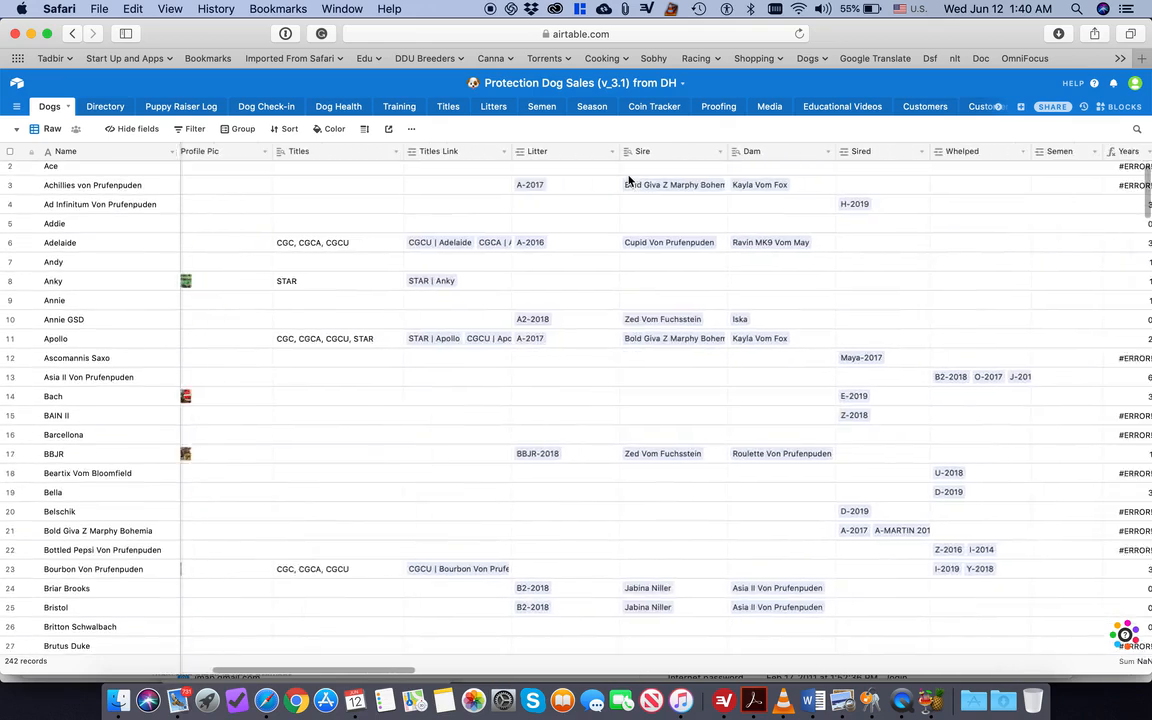
scroll(628, 180, right, 3)
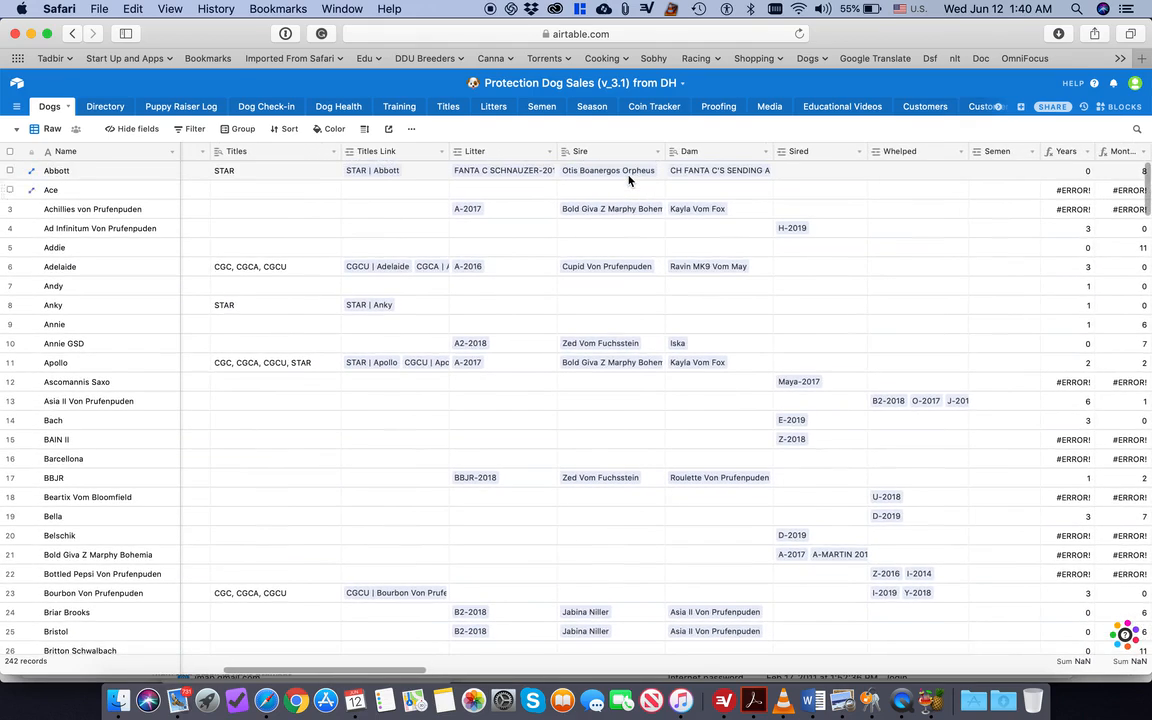
scroll(628, 180, left, 1)
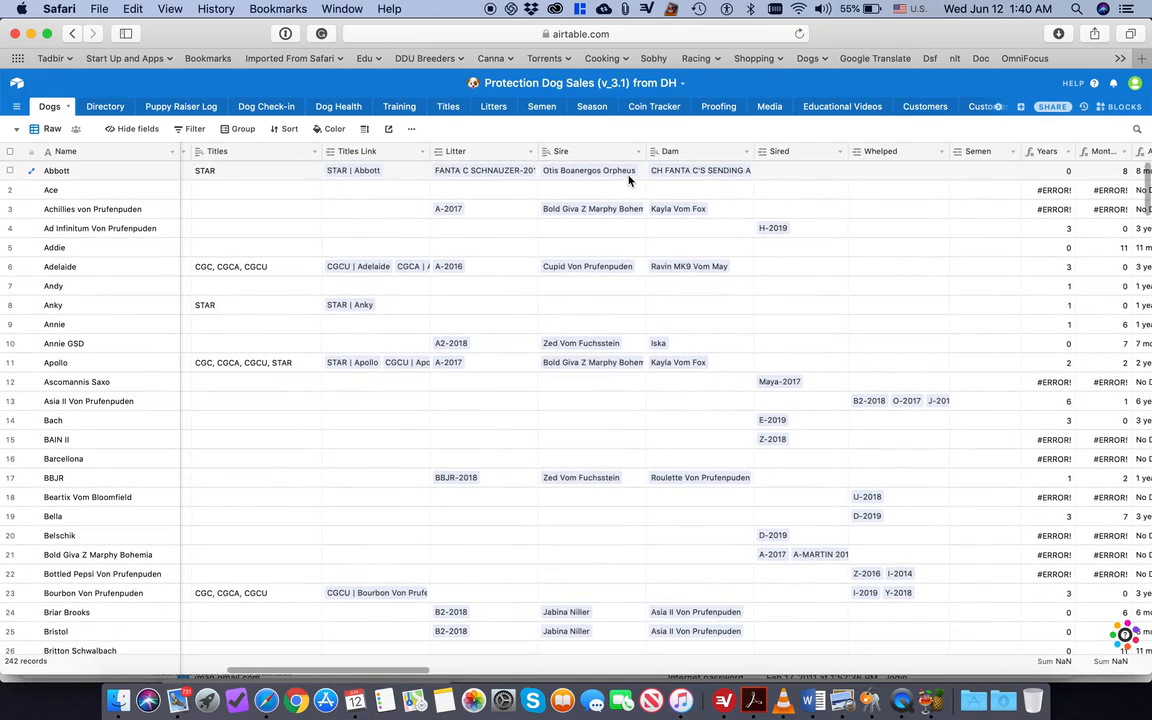
click(452, 172)
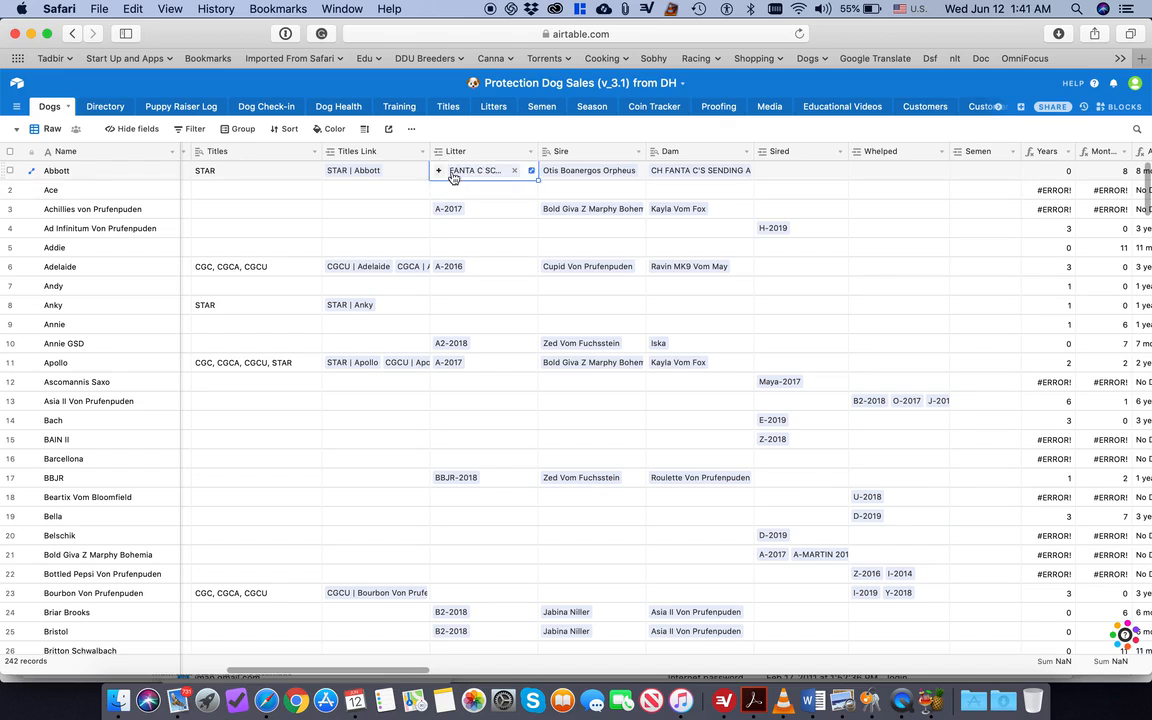
click(580, 172)
click(688, 172)
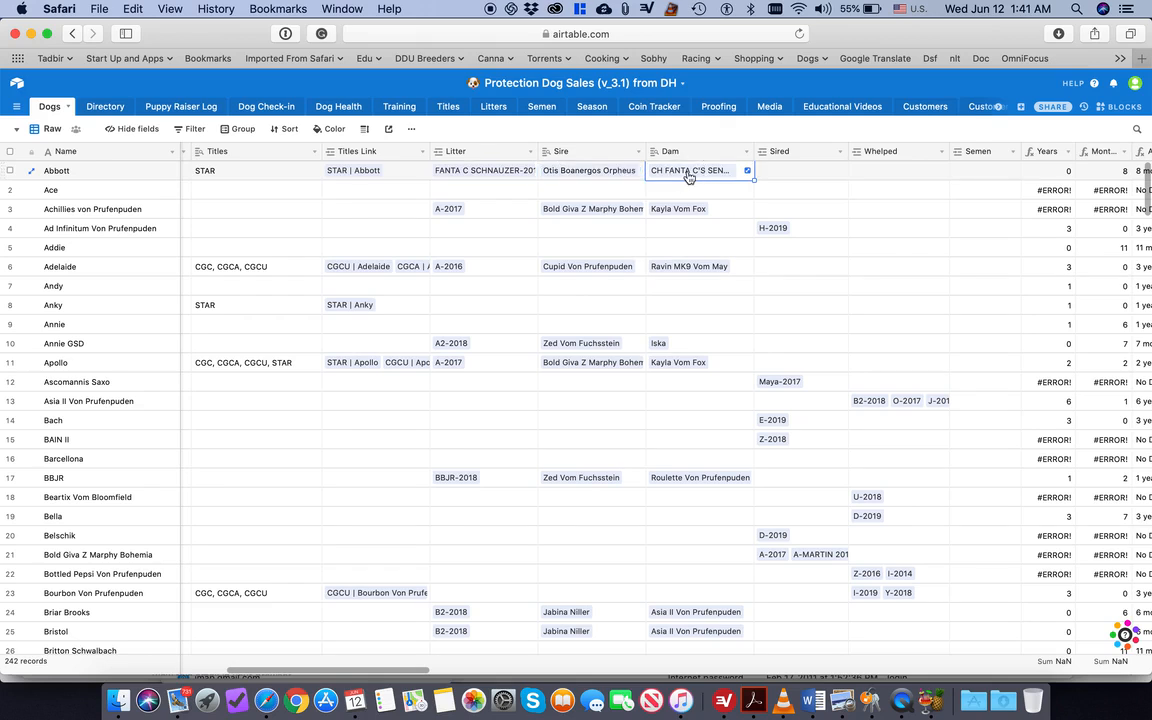
Step: Inspect the Sired and Whelped fields for Abbott, then the Sired litter of Ad Infinitum and the Whelped litters of Asia II
scroll(688, 175, right, 3)
scroll(688, 177, right, 2)
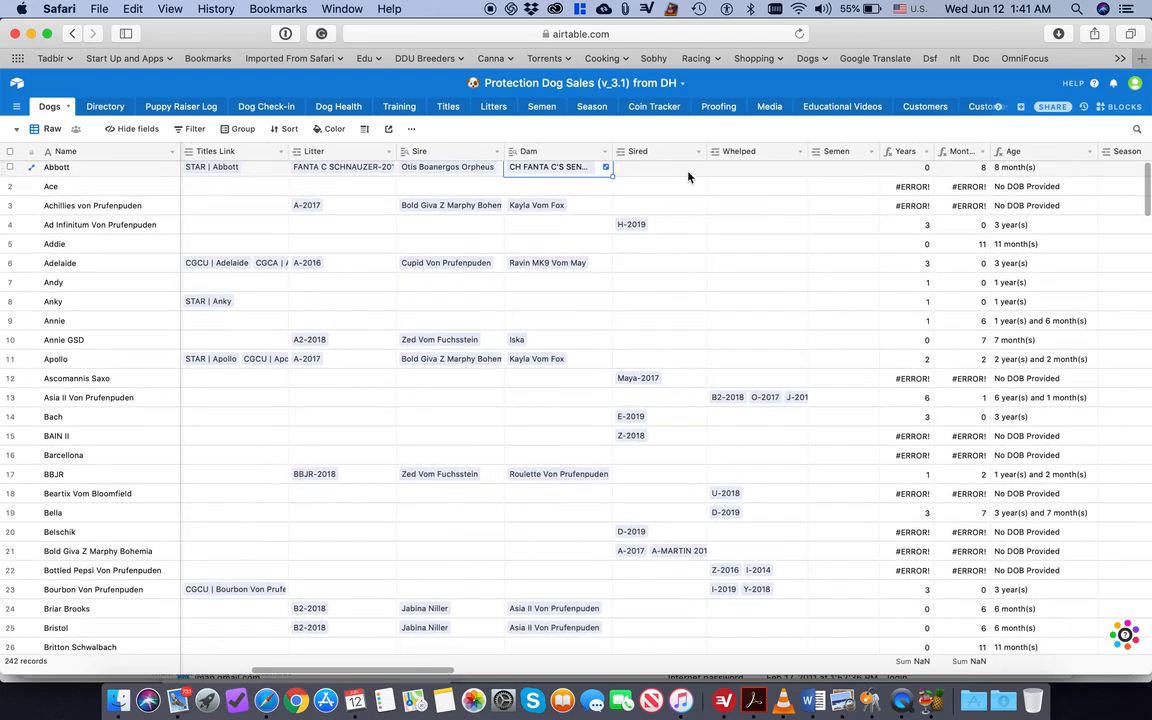
click(664, 170)
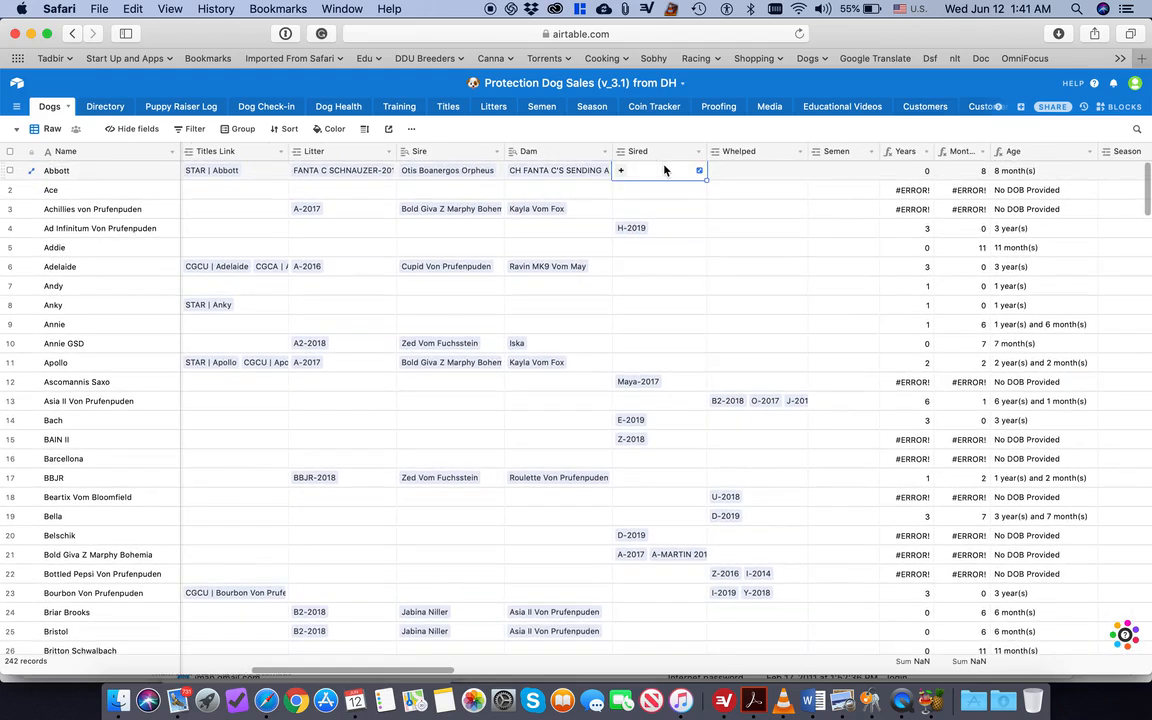
scroll(742, 174, right, 1)
click(742, 174)
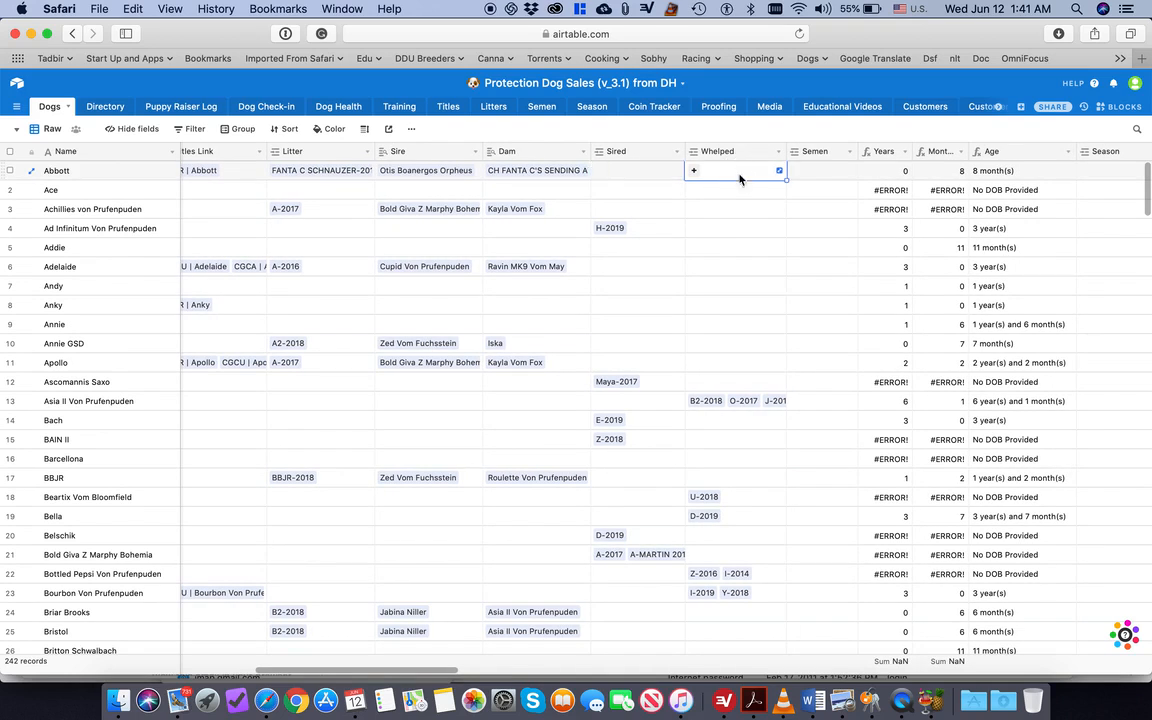
click(617, 233)
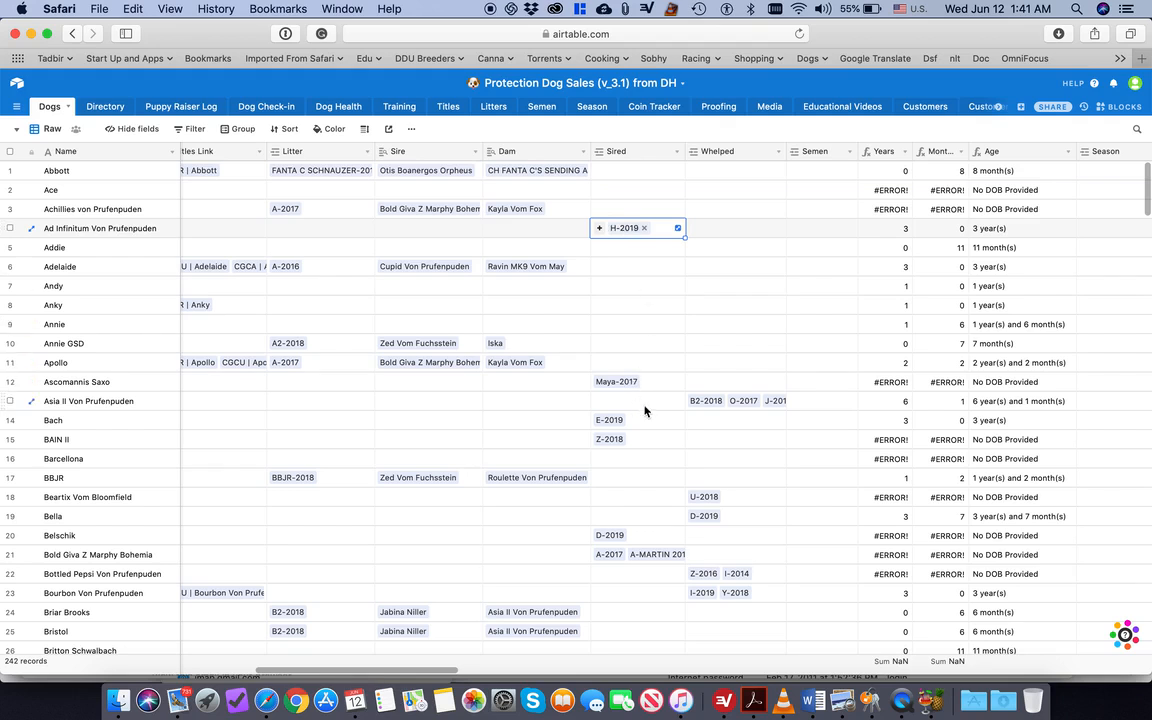
click(704, 409)
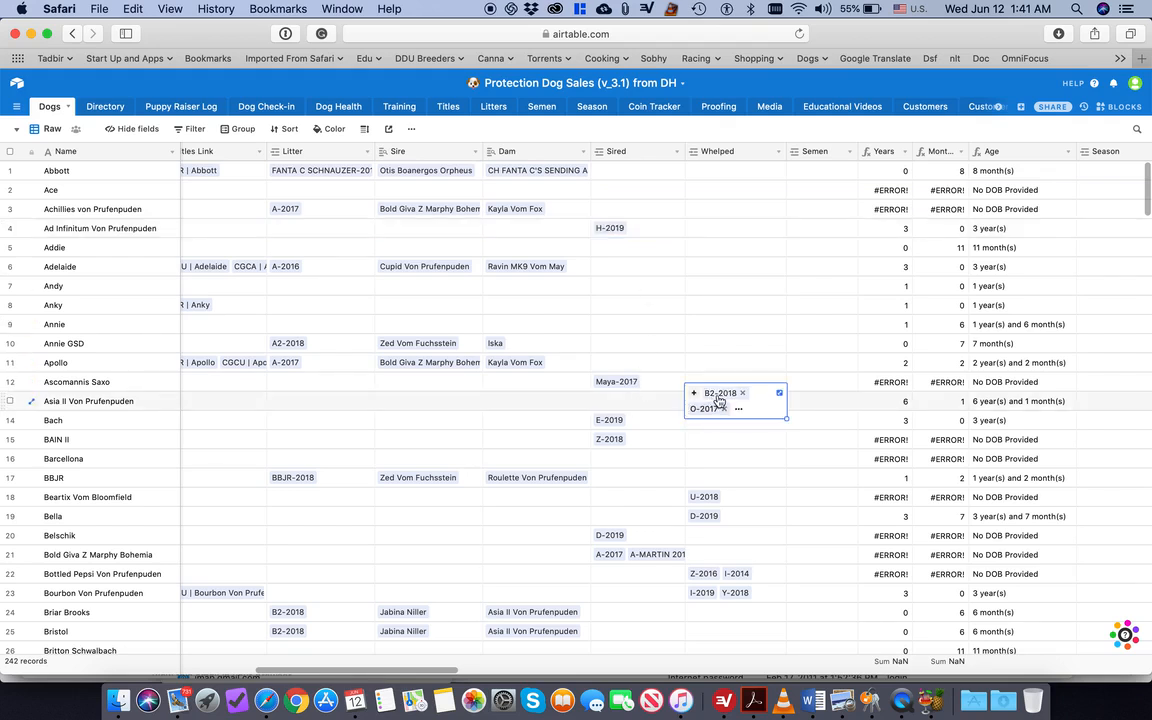
Step: Find a dog with a linked Semen record and inspect the Semen entry for Cannon
scroll(714, 355, right, 4)
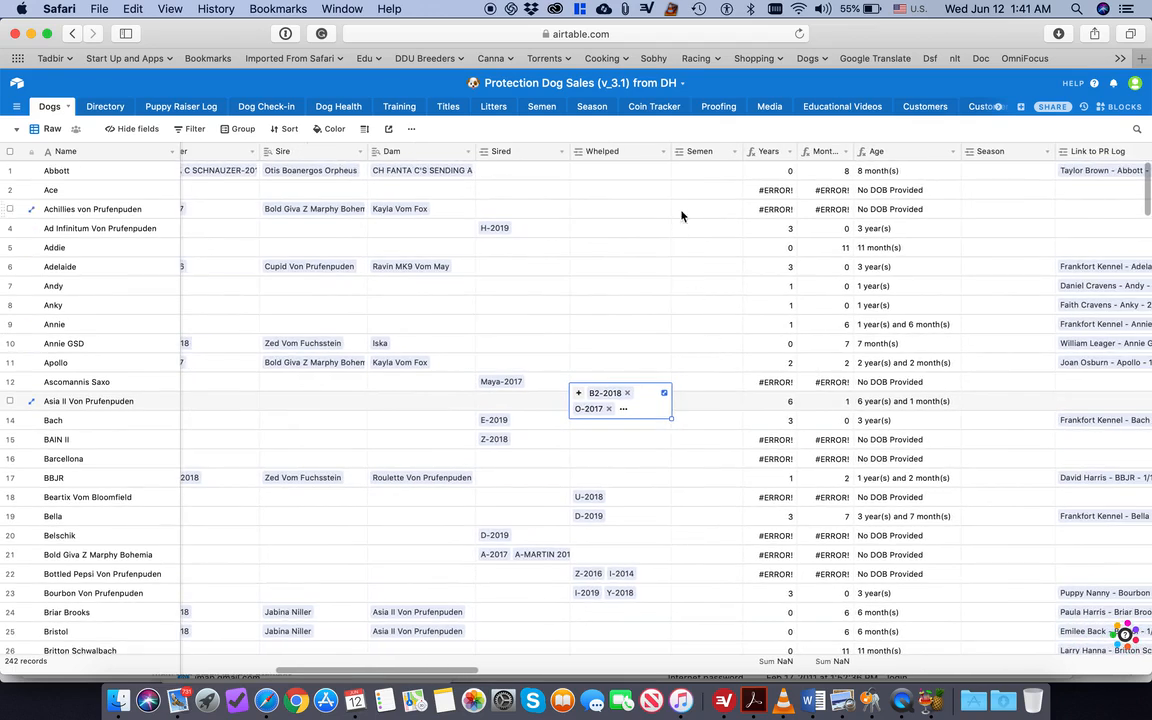
scroll(698, 170, down, 5)
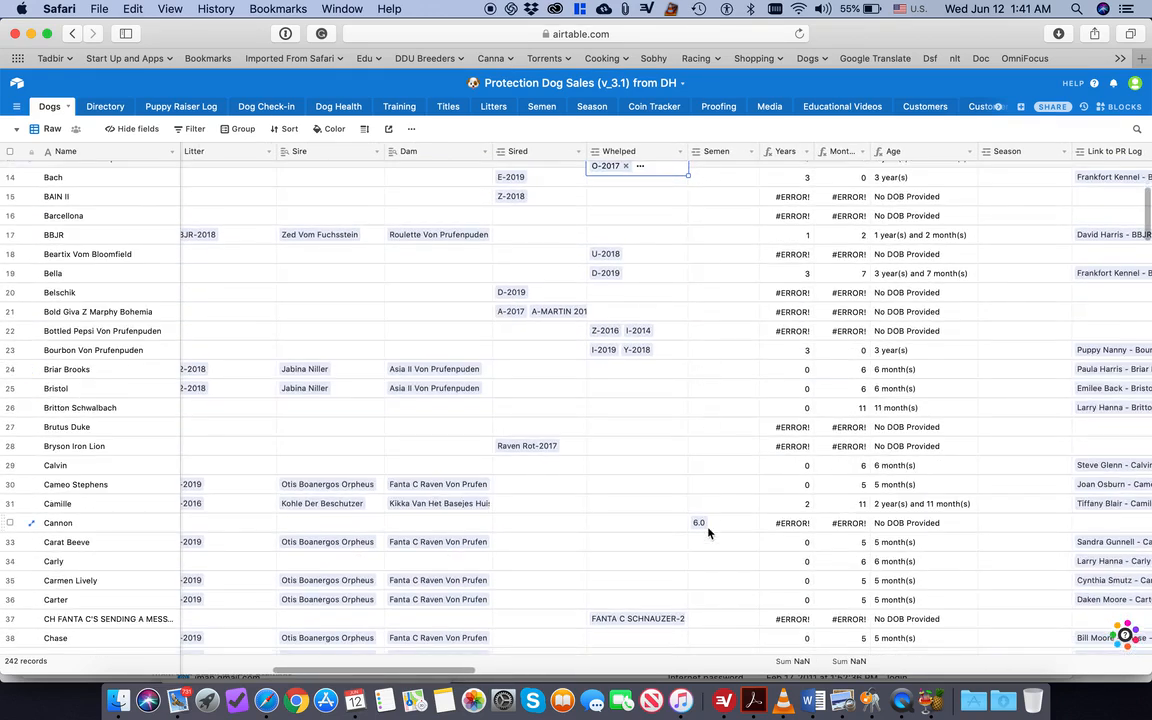
click(711, 530)
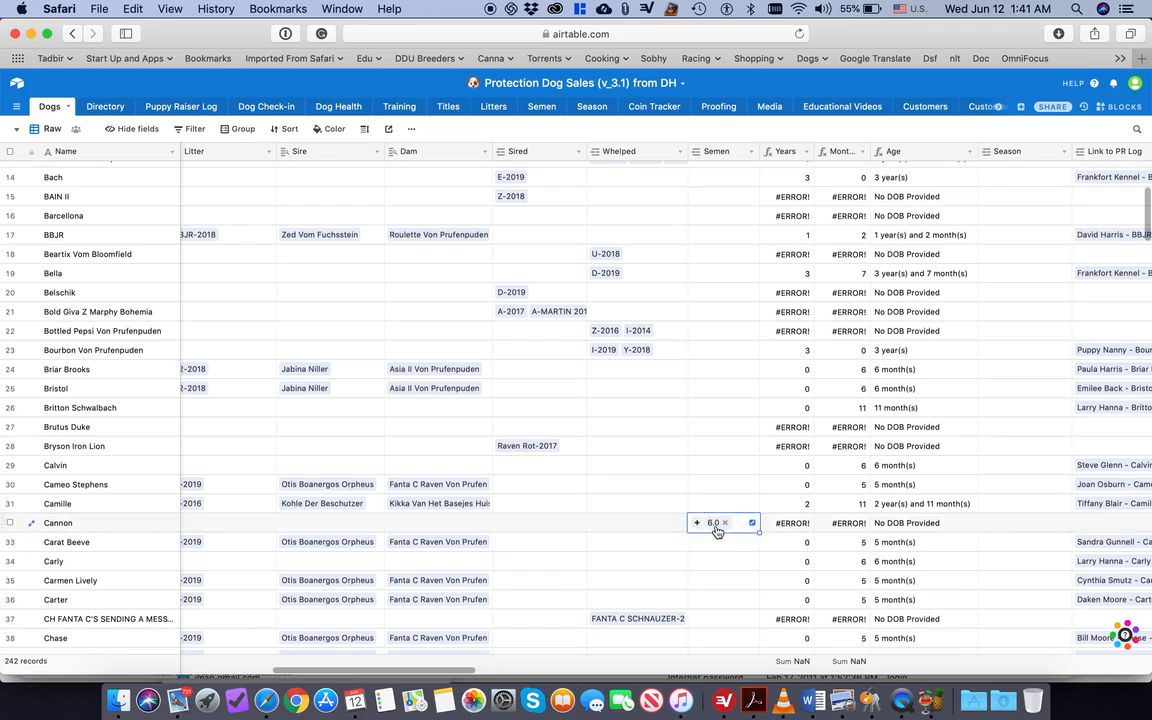
Step: Examine the Years, Months, Age and Season fields from the first records of the Dogs table
scroll(716, 531, up, 5)
scroll(716, 531, right, 3)
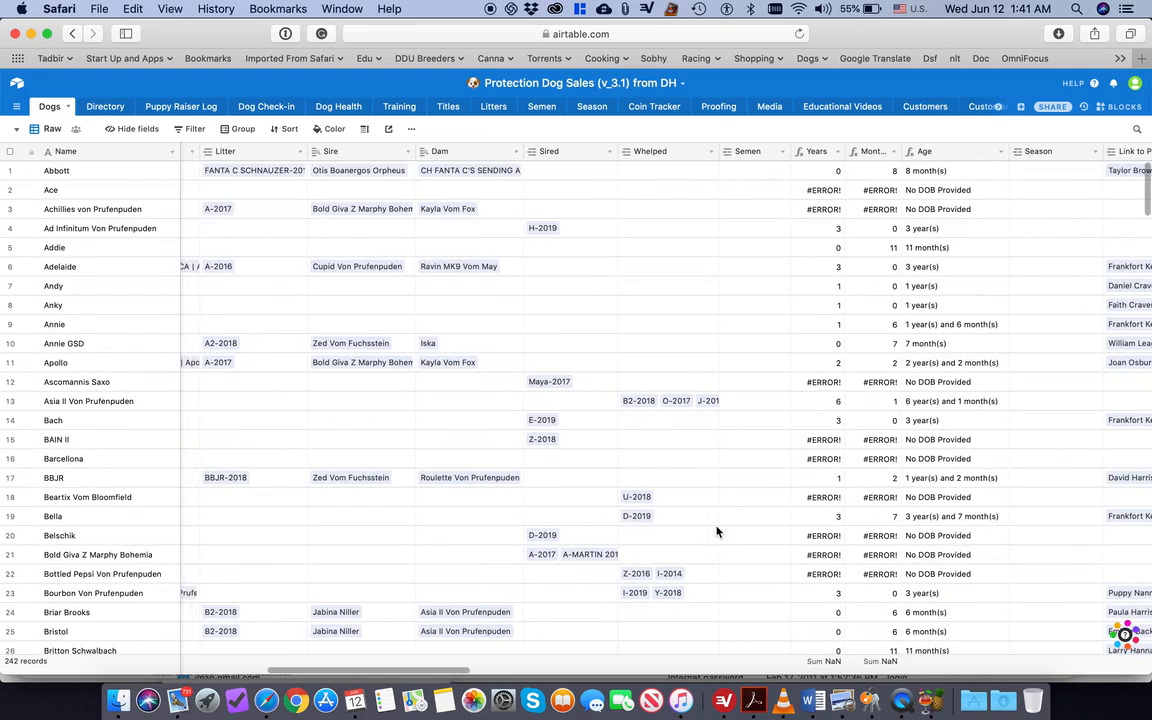
scroll(716, 531, right, 2)
scroll(716, 531, up, 1)
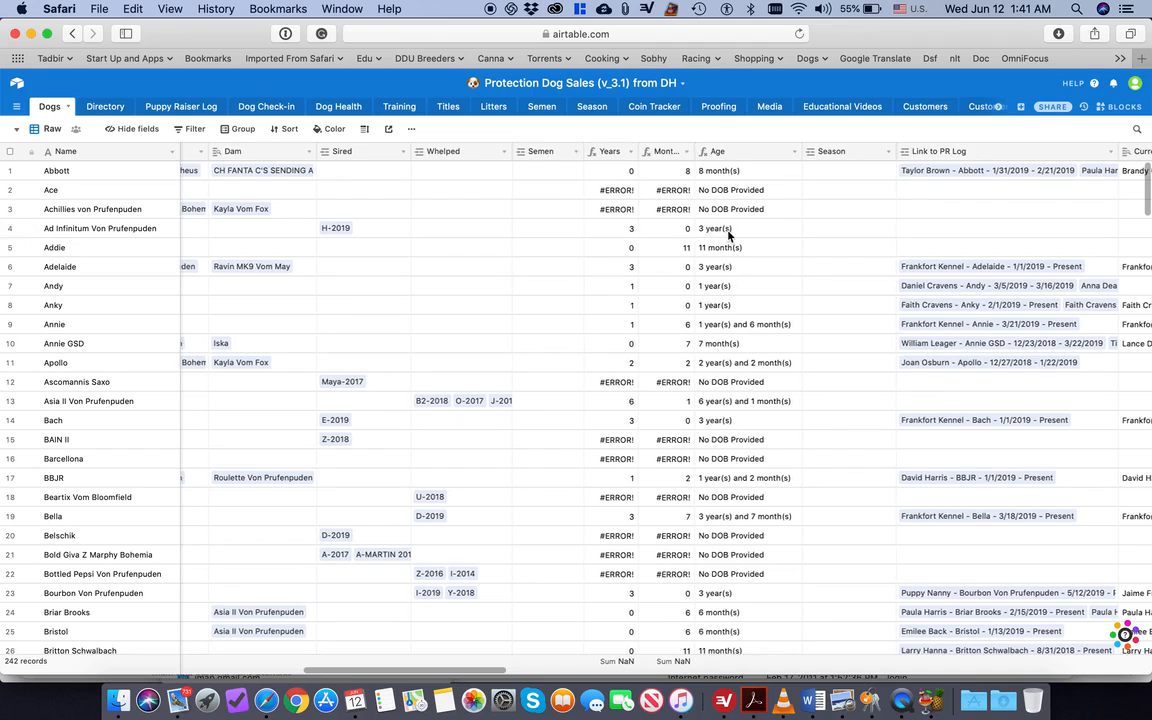
scroll(728, 233, right, 5)
scroll(679, 235, up, 1)
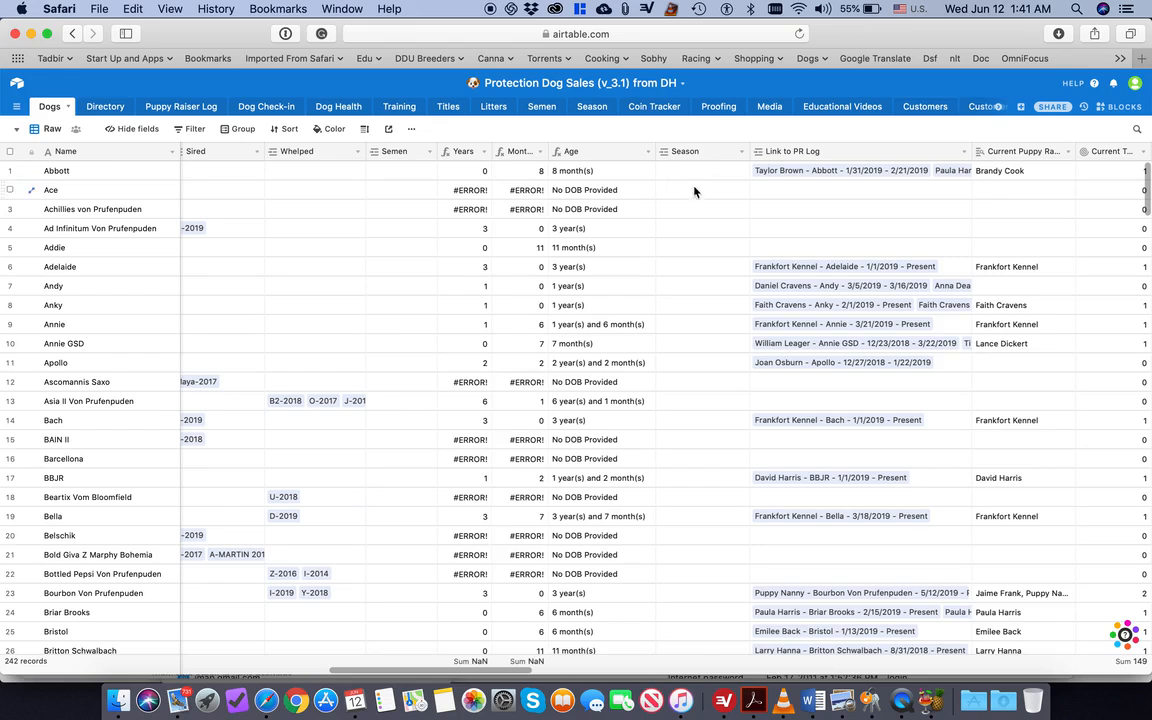
Step: Compare the Link to PR Log entries of the dogs Andy and Anky with the current puppy raiser field
scroll(715, 190, right, 5)
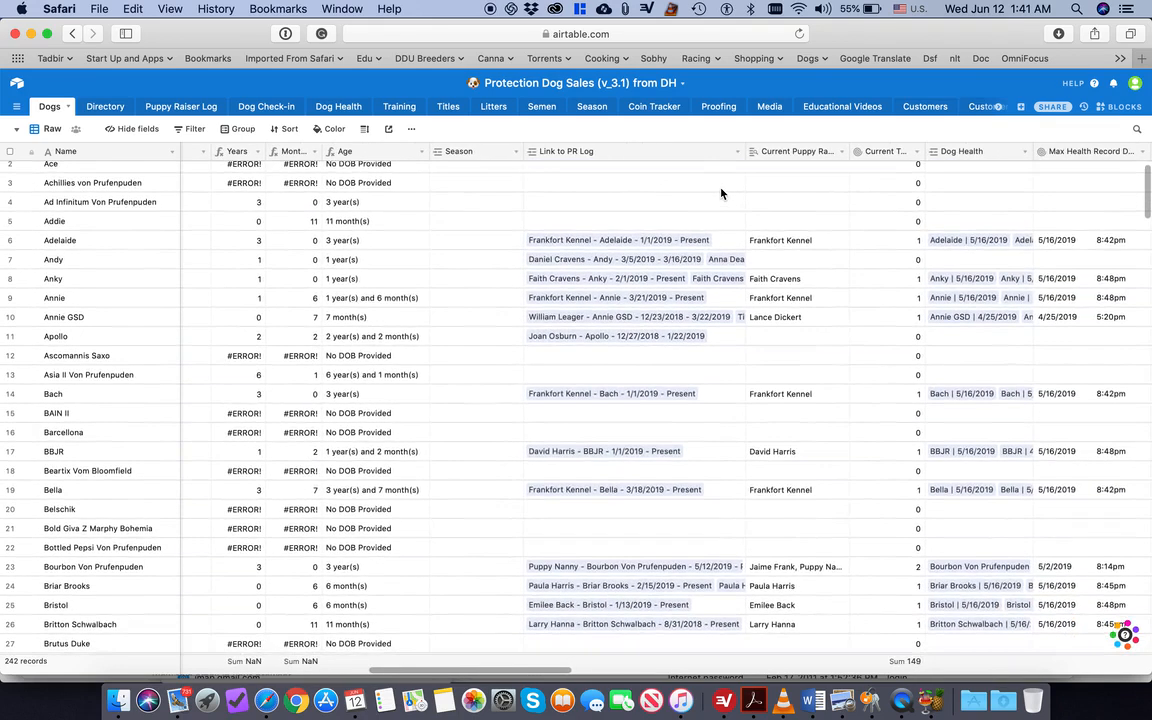
scroll(722, 193, up, 1)
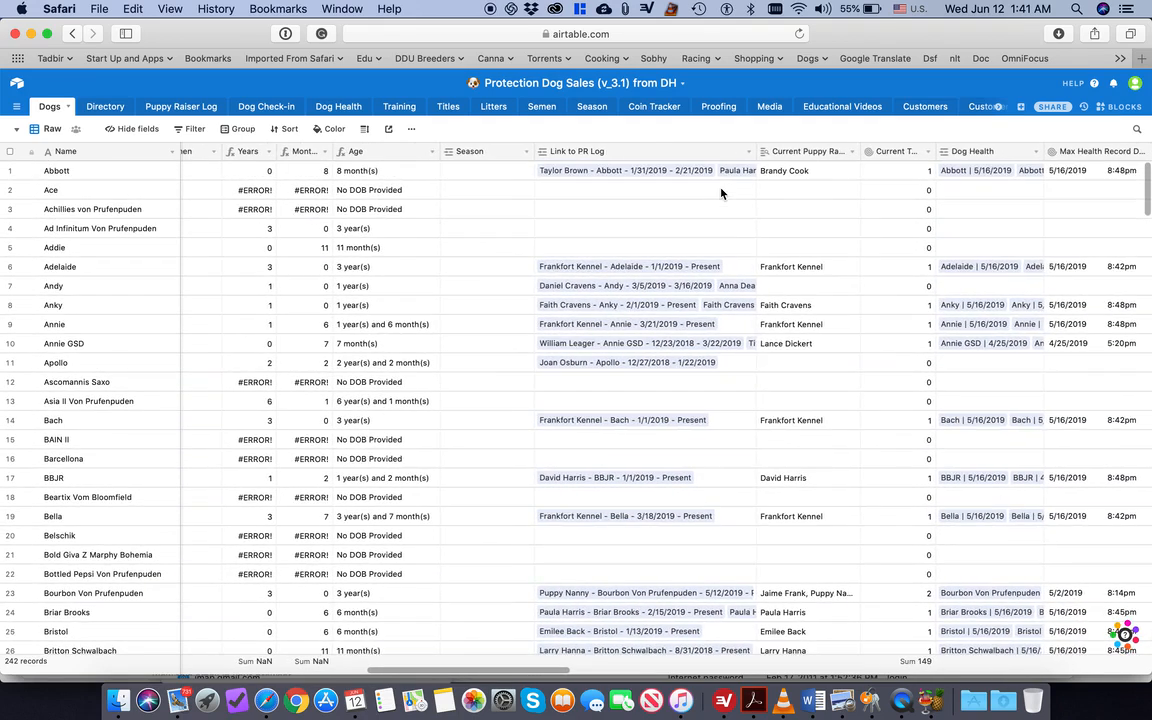
click(574, 290)
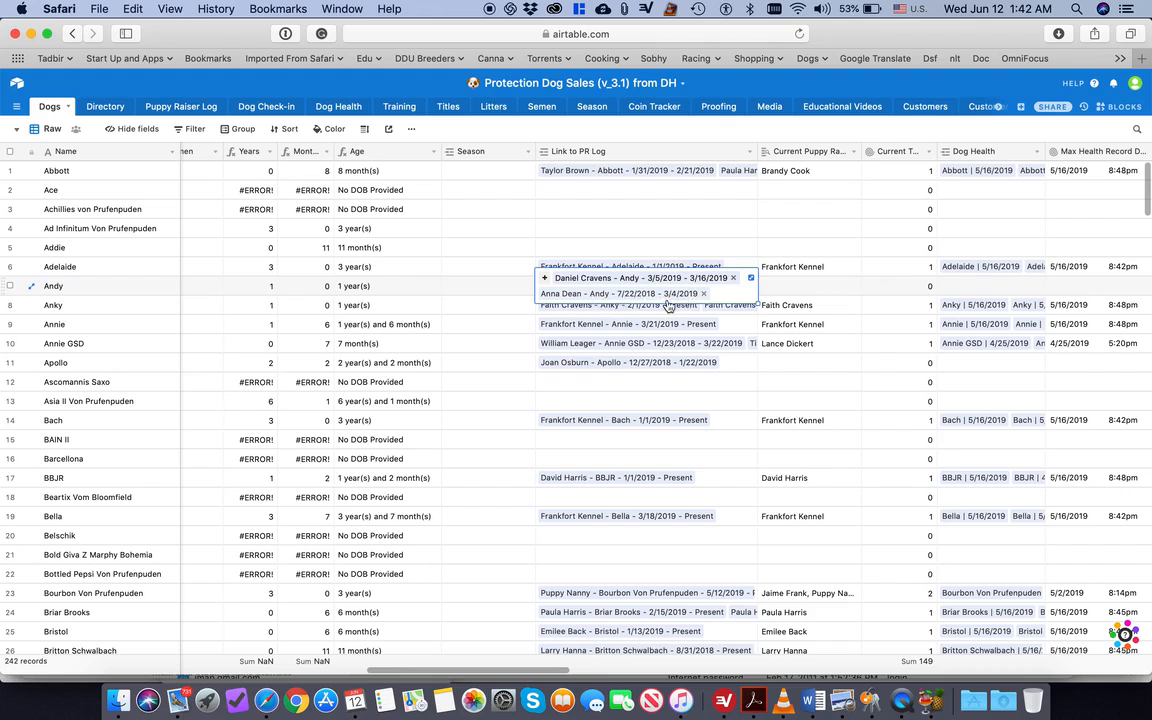
click(645, 349)
click(583, 303)
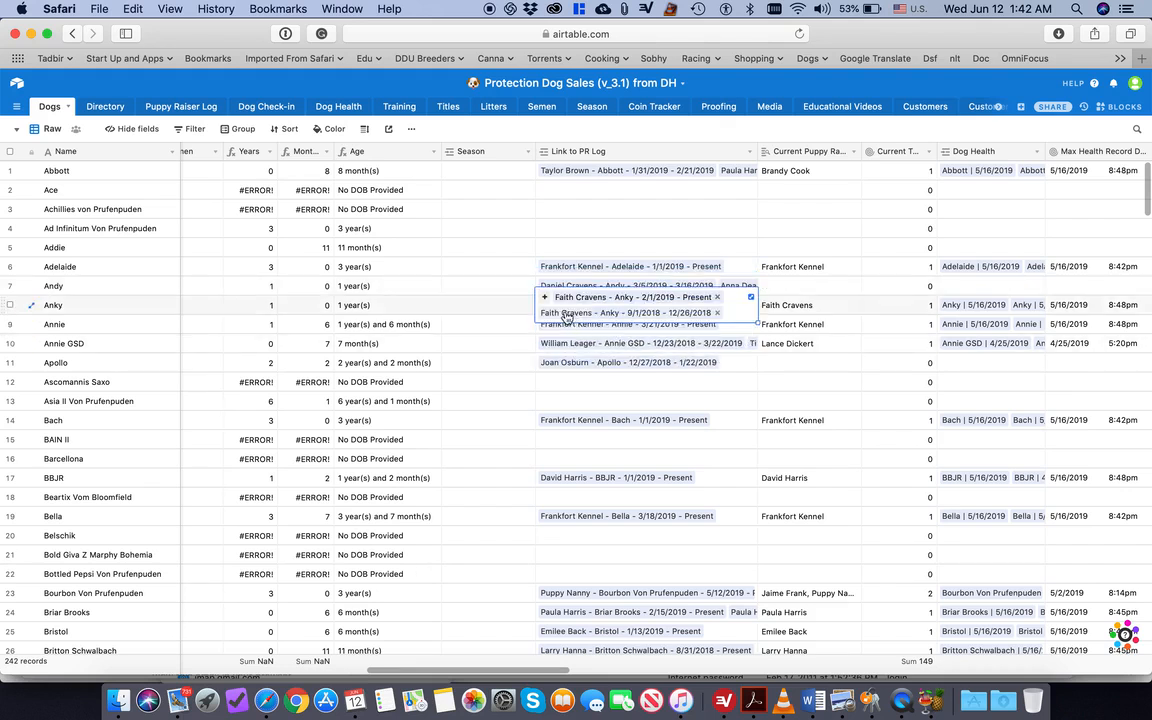
click(815, 286)
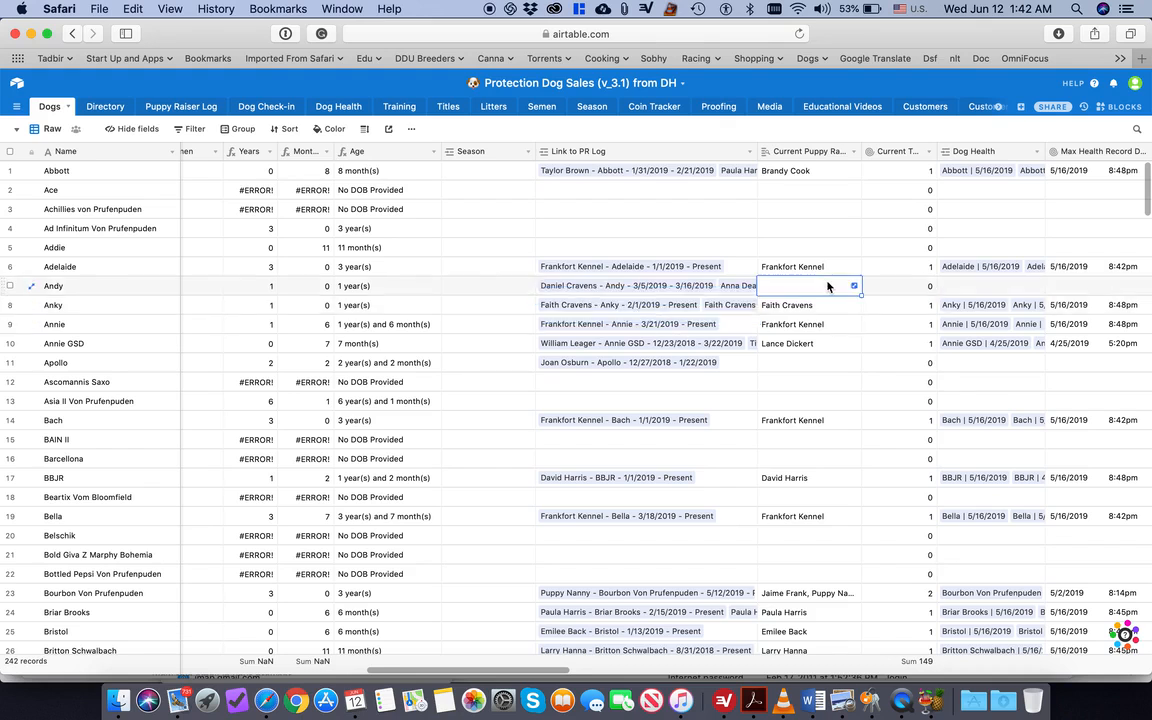
scroll(723, 270, right, 4)
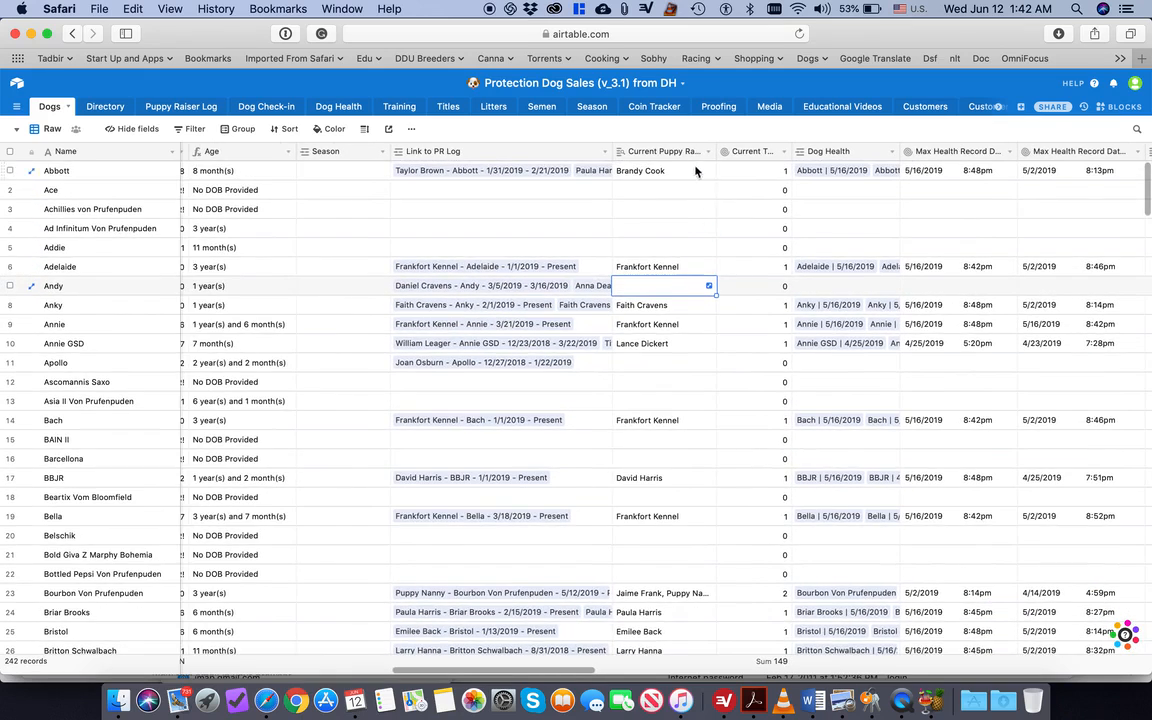
Step: Review Abbott's current puppy raiser, then the linked Dog Health entries and the two Max Health Record date fields
click(646, 174)
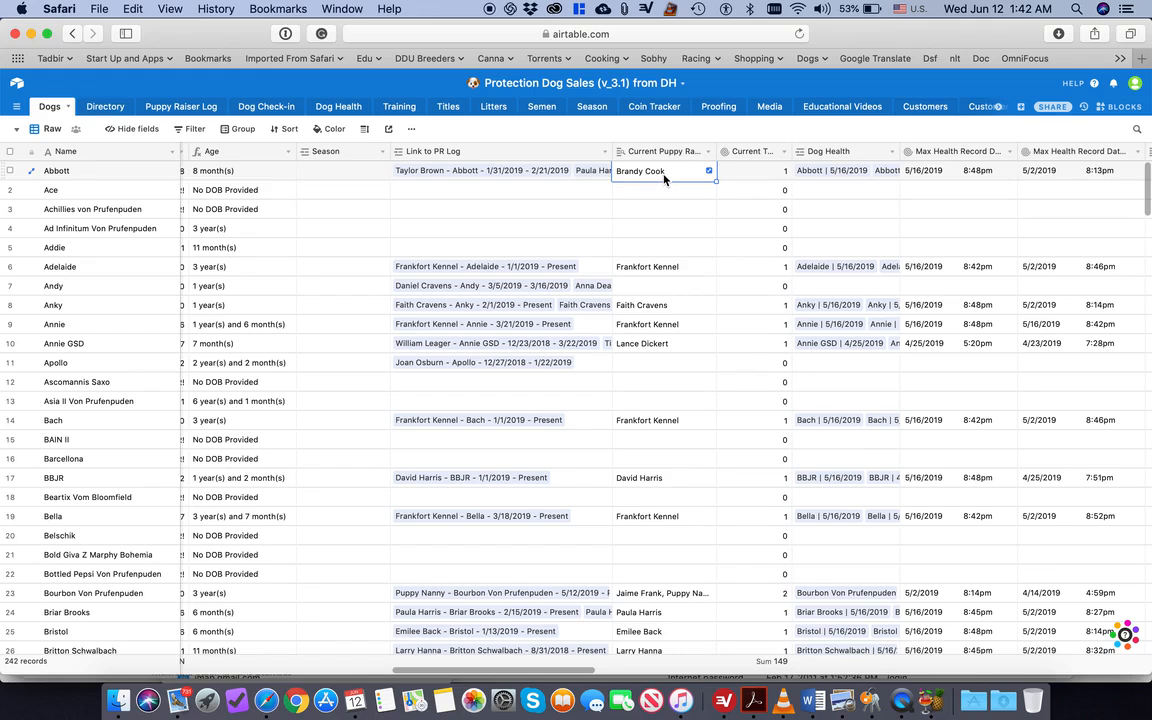
scroll(664, 178, right, 2)
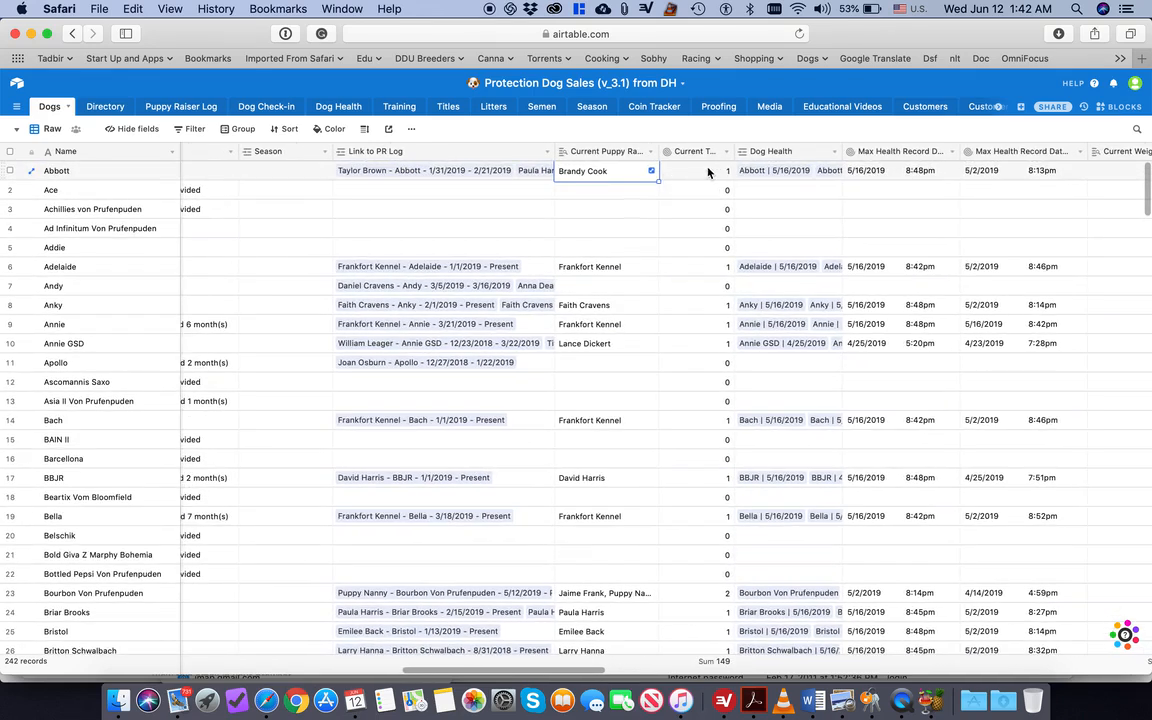
scroll(701, 175, right, 2)
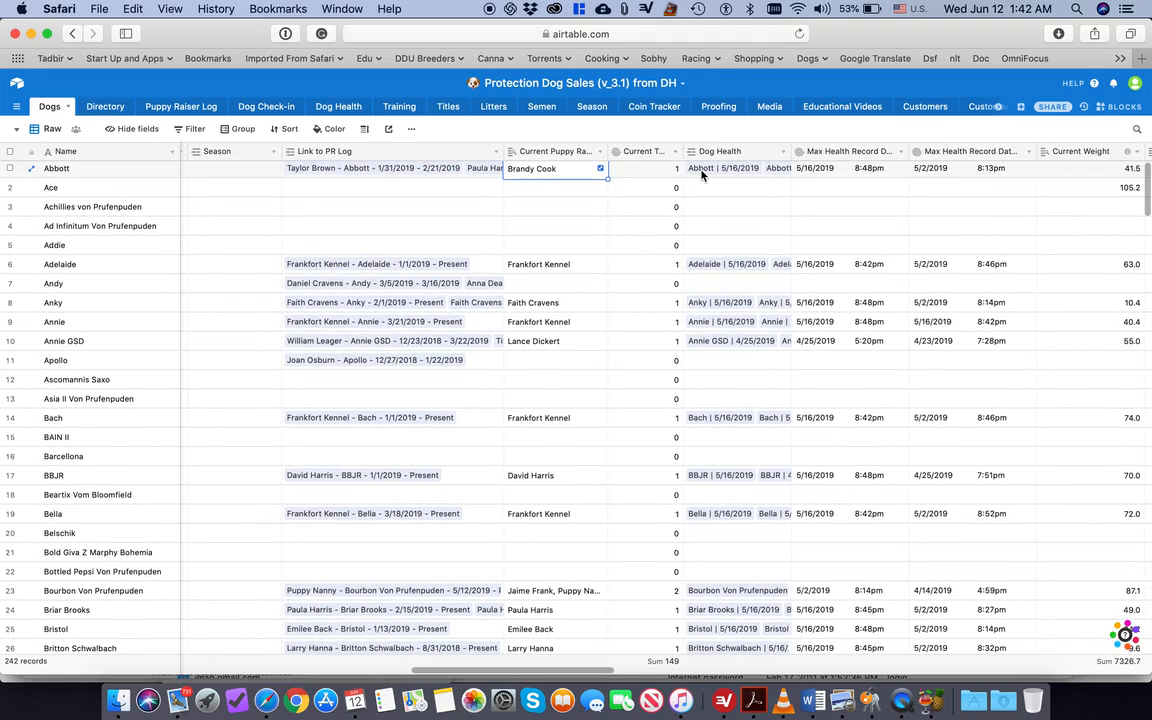
scroll(701, 175, right, 1)
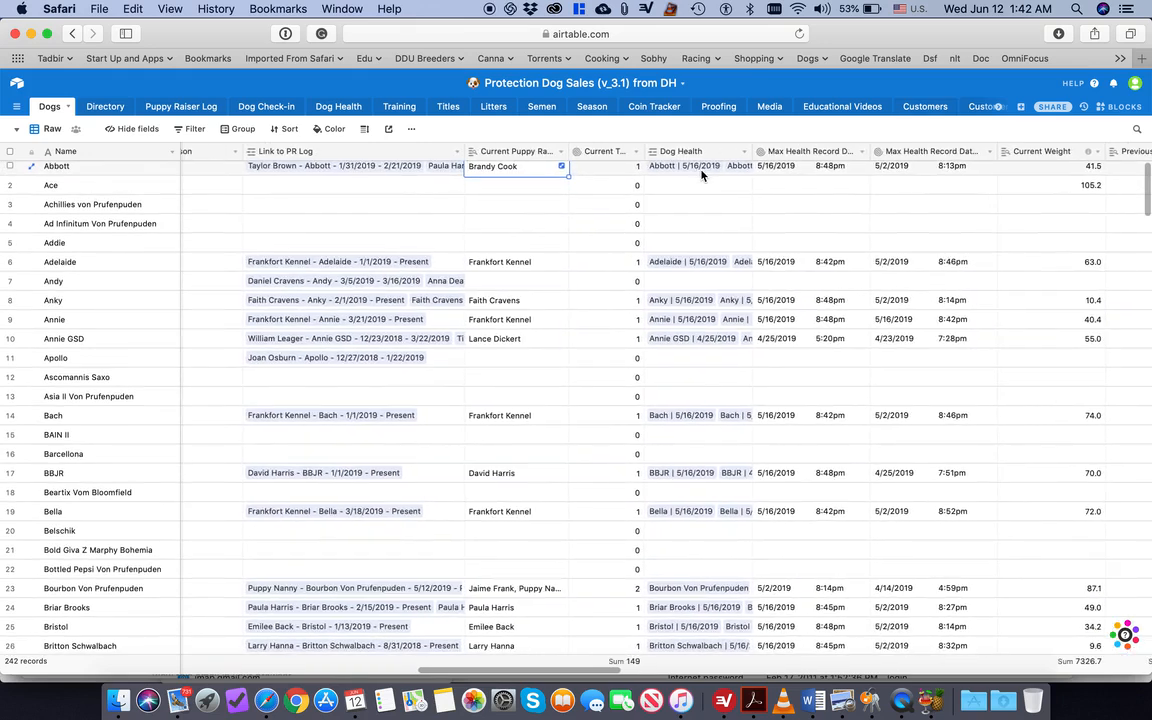
scroll(703, 175, right, 1)
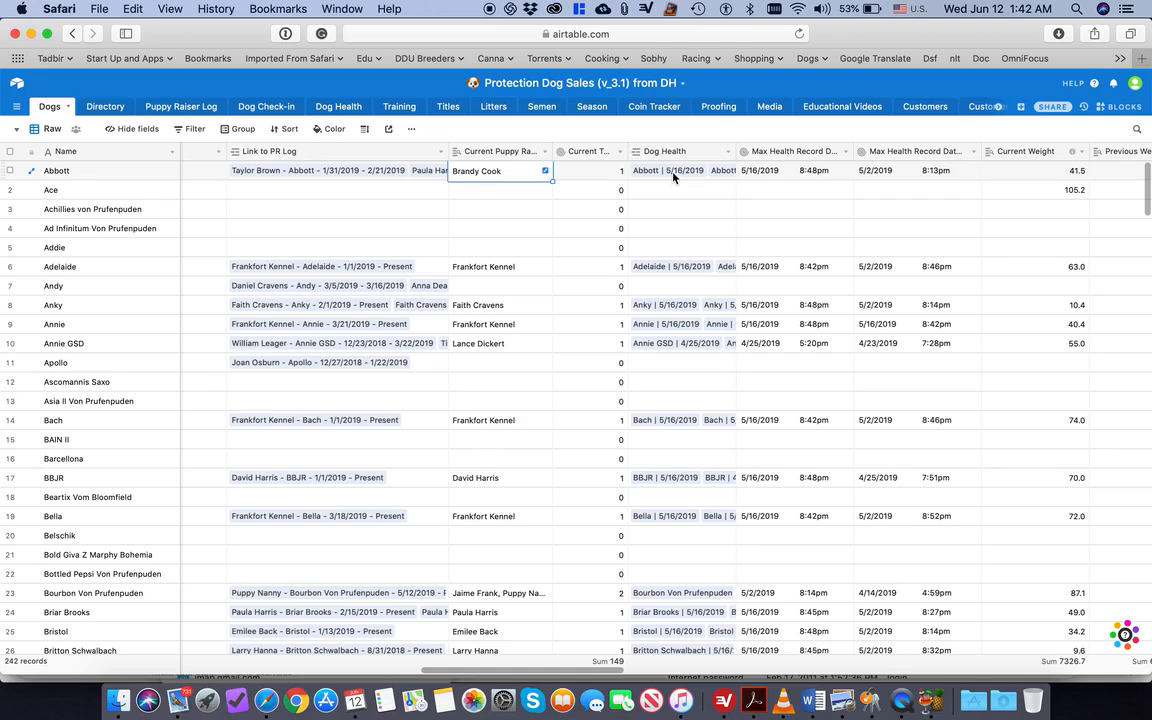
scroll(673, 177, right, 2)
scroll(673, 177, right, 7)
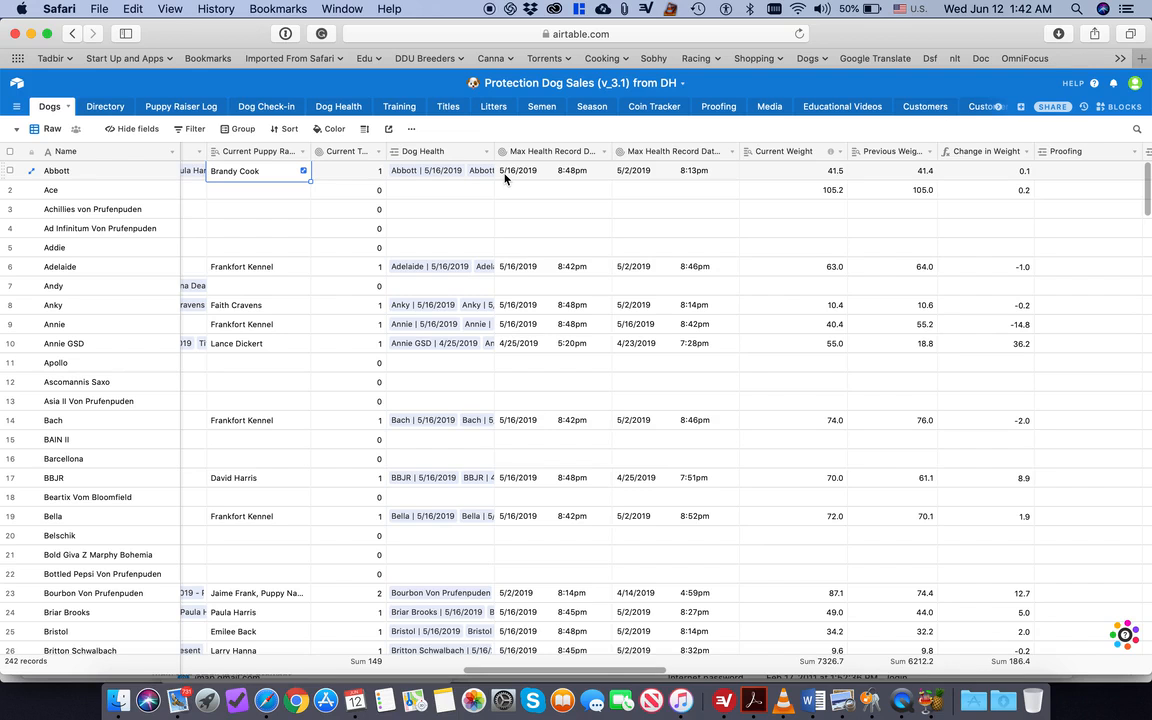
Step: Compare the Current Weight and Previous Weight fields for Abbott with the Change in Weight formula field
click(808, 177)
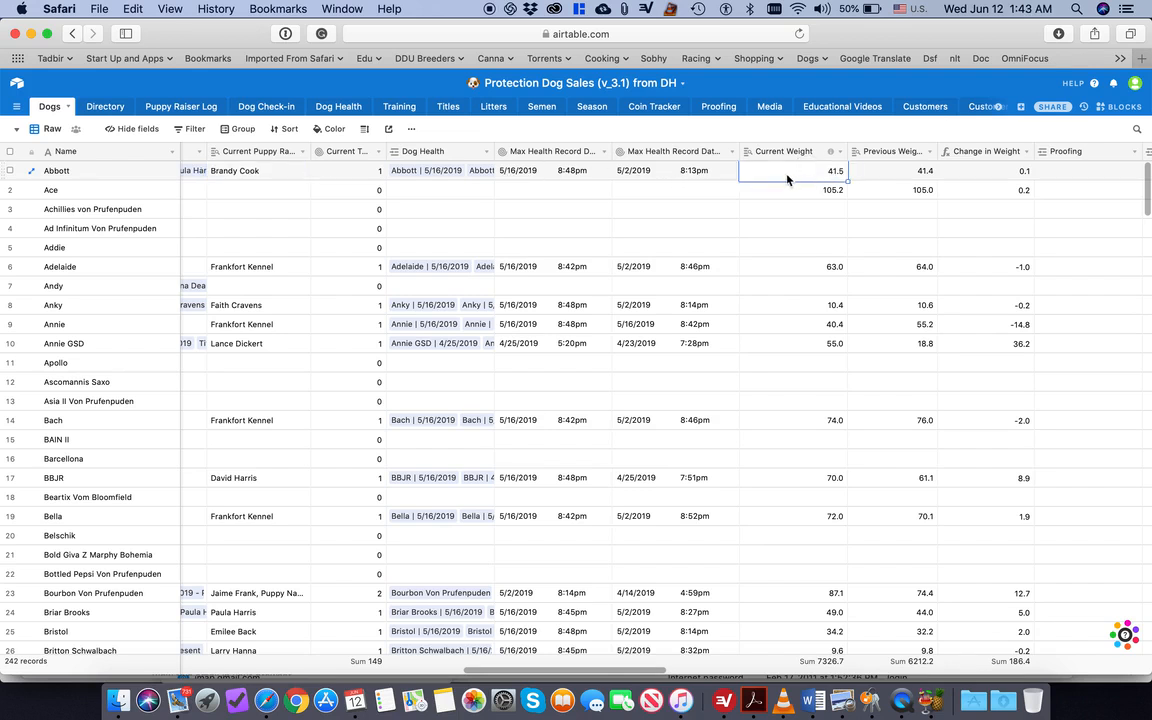
click(885, 178)
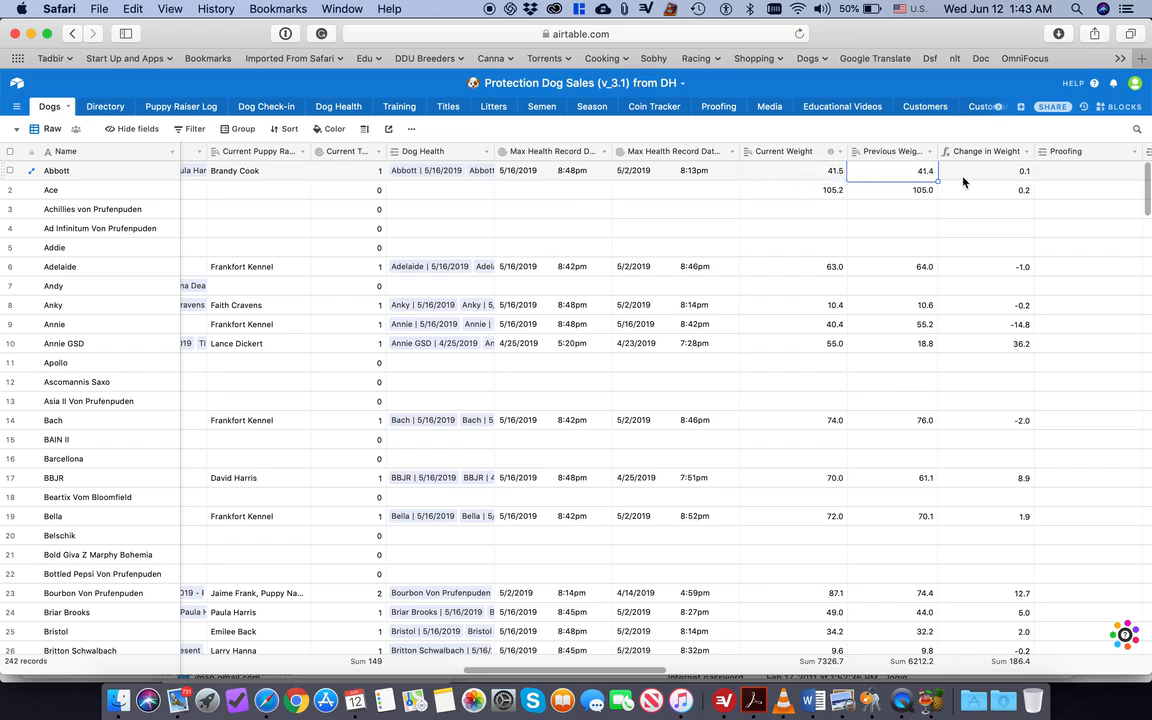
scroll(960, 180, right, 2)
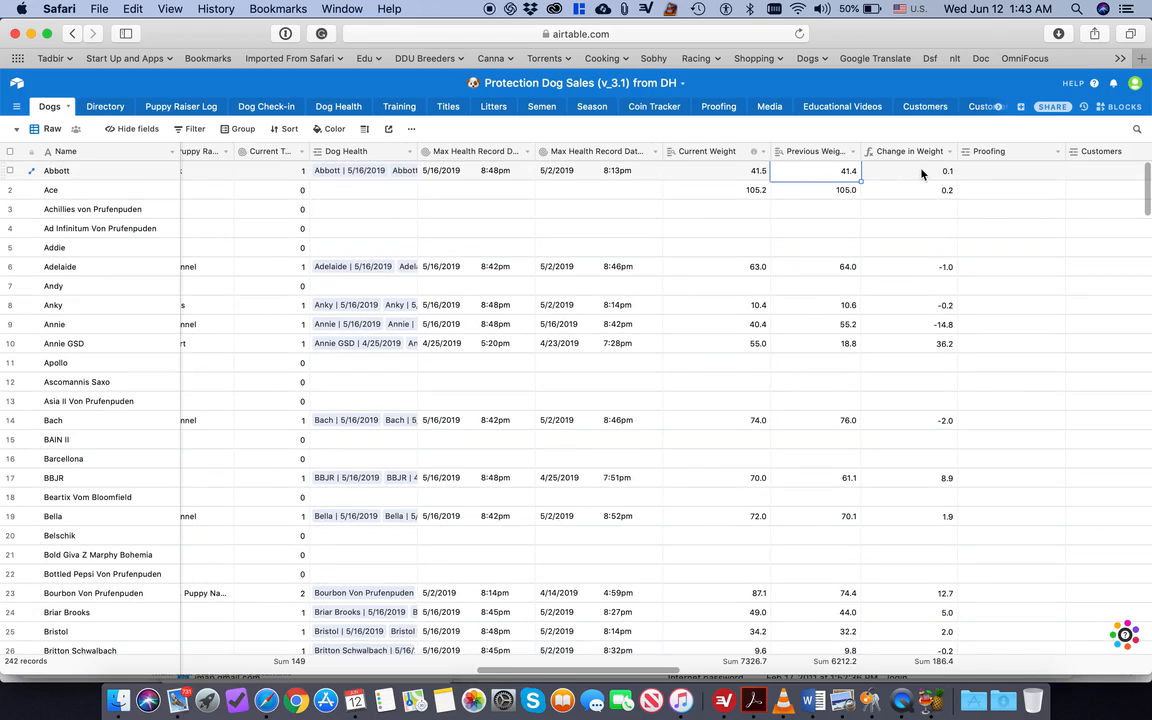
scroll(922, 174, right, 4)
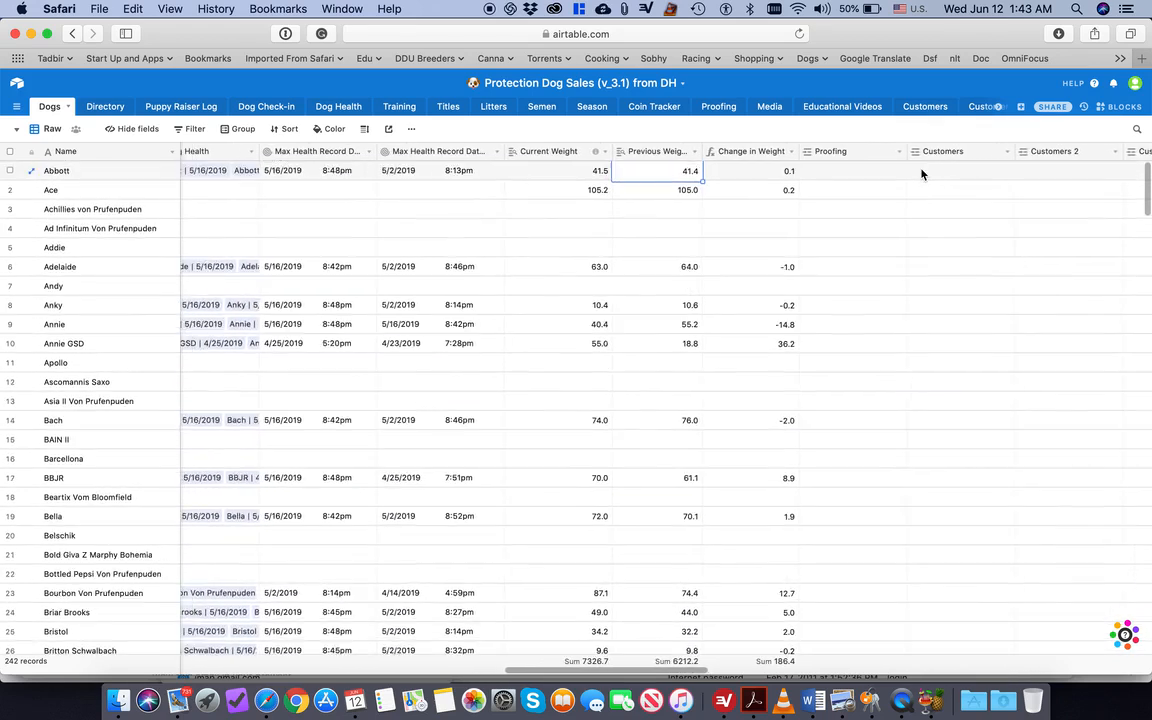
Step: Inspect the Proofing and Customers linked-record fields for Abbott
scroll(851, 170, left, 1)
click(851, 172)
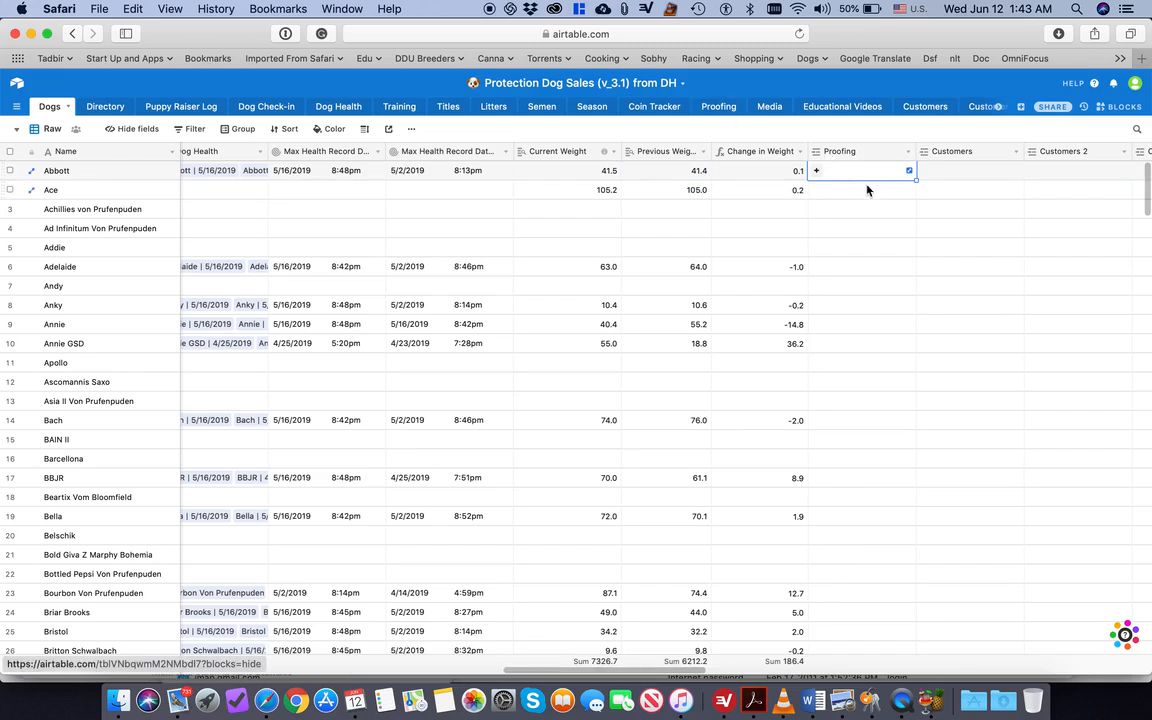
scroll(867, 190, right, 5)
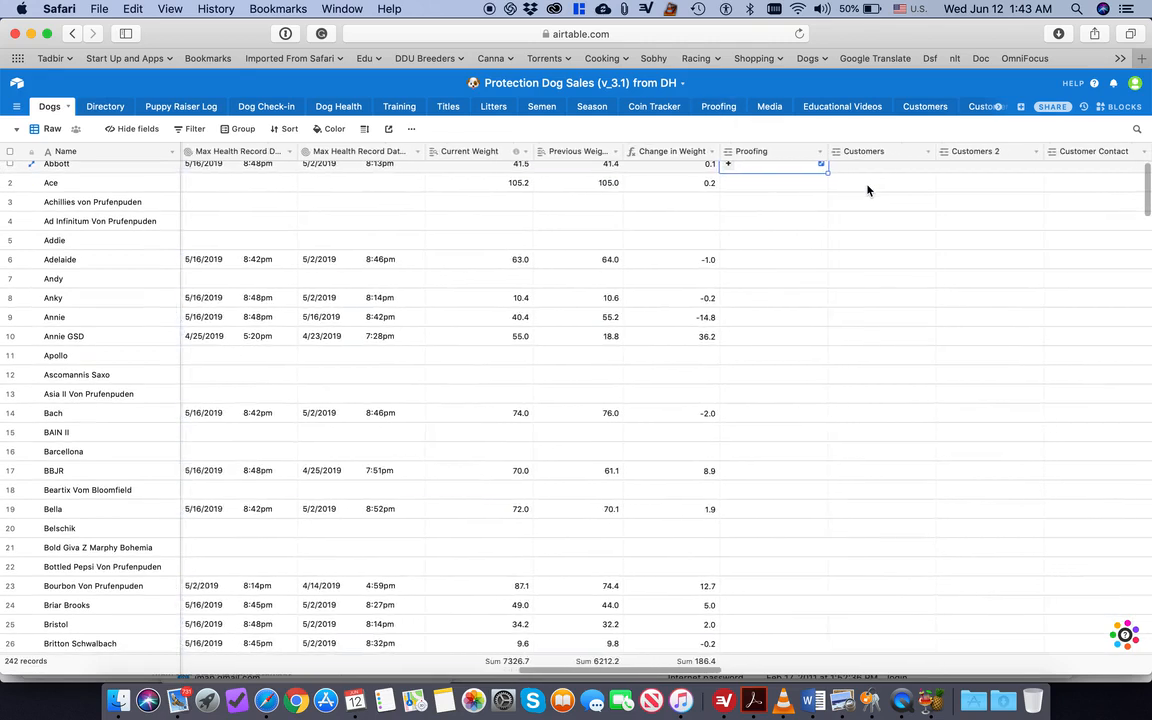
click(797, 172)
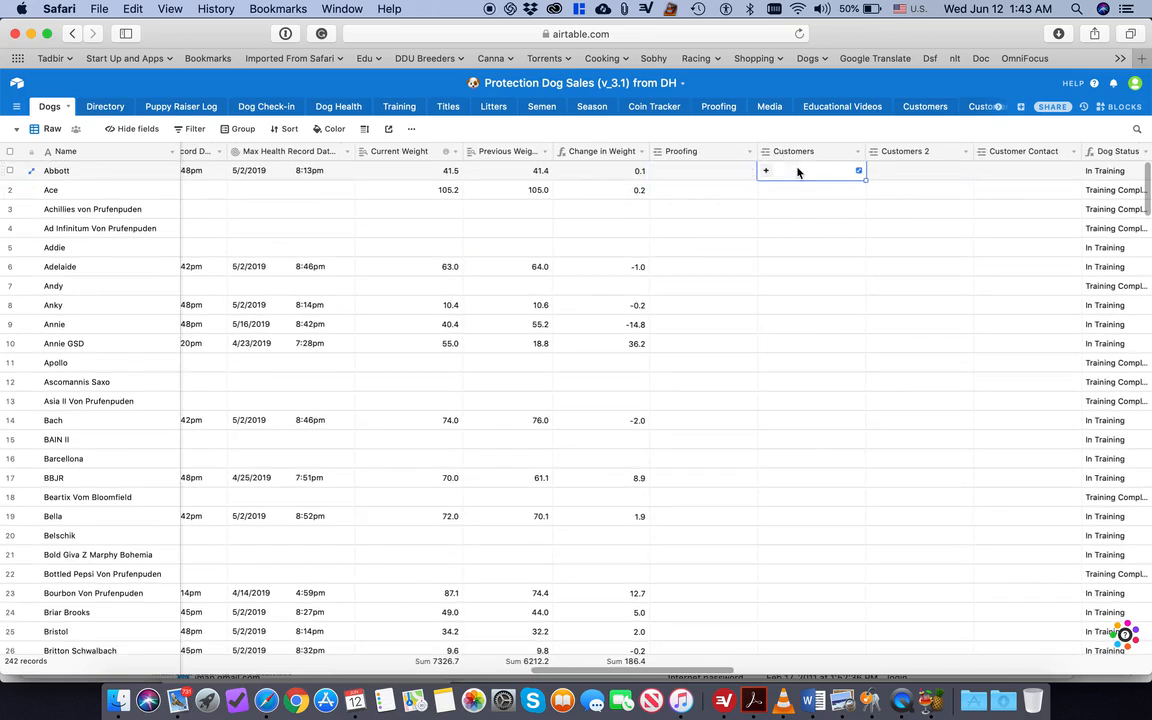
Step: Inspect the Customer Contact, Dog Status and Training fields for Abbott
scroll(797, 172, right, 5)
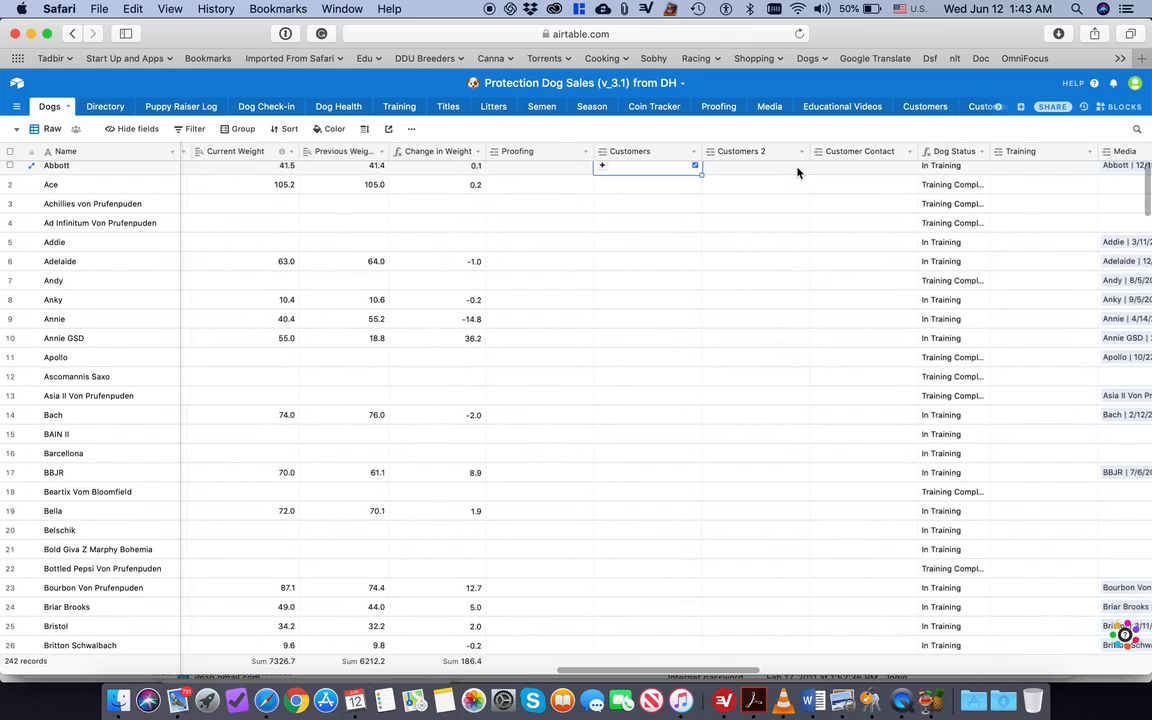
click(839, 174)
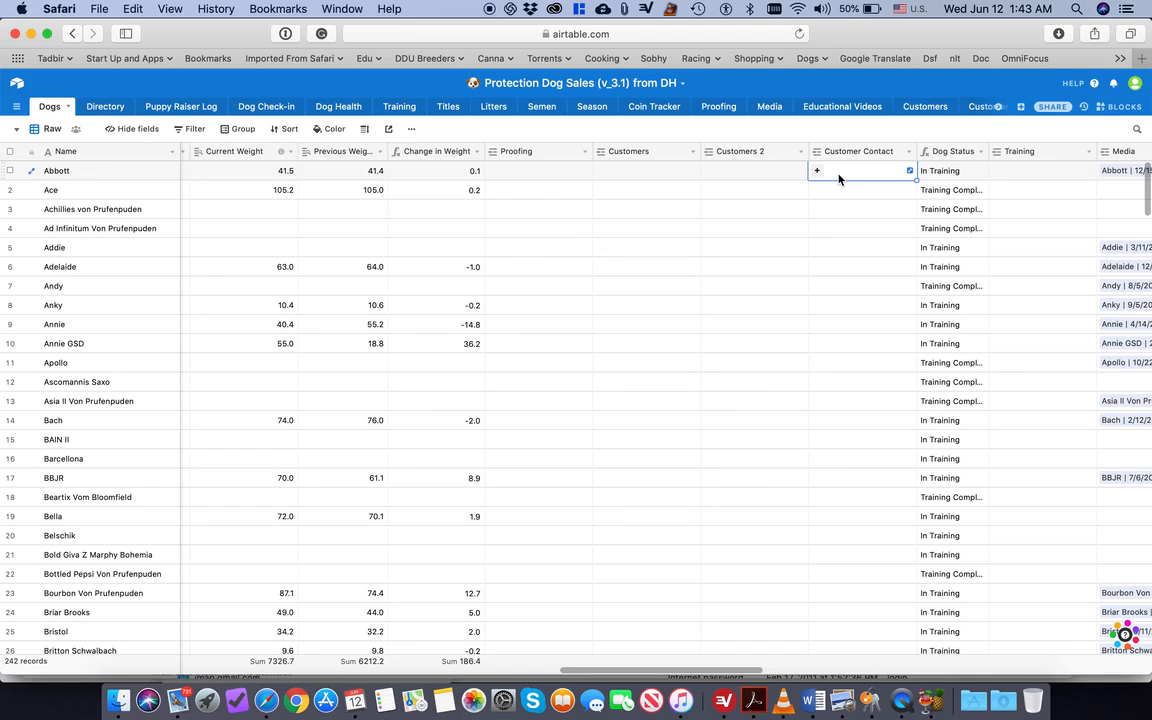
scroll(839, 179, right, 7)
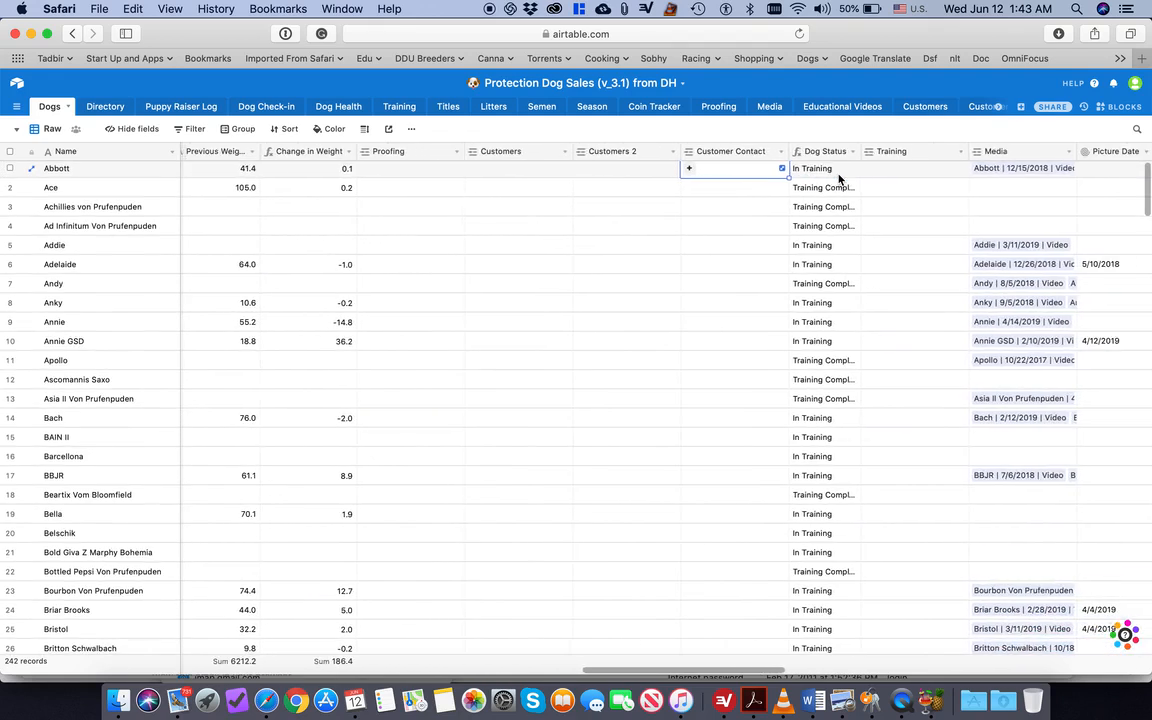
click(767, 173)
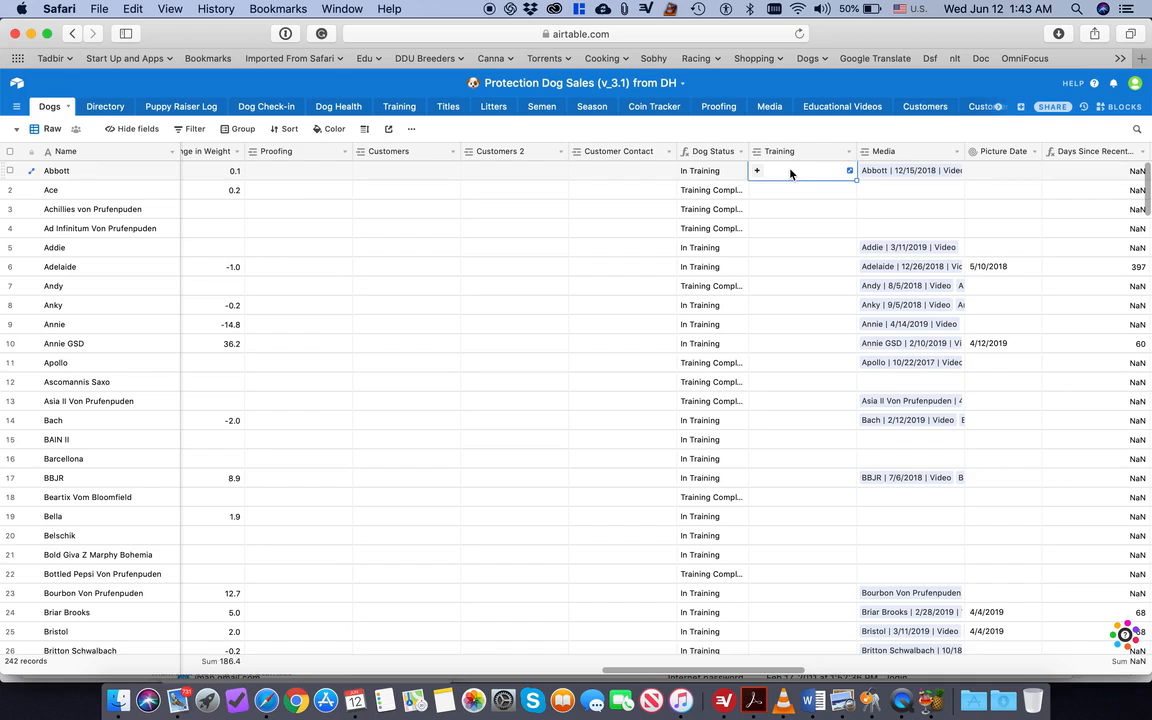
Step: Expand Abbott's Media field, look through the linked video records, and close the list
scroll(790, 173, right, 5)
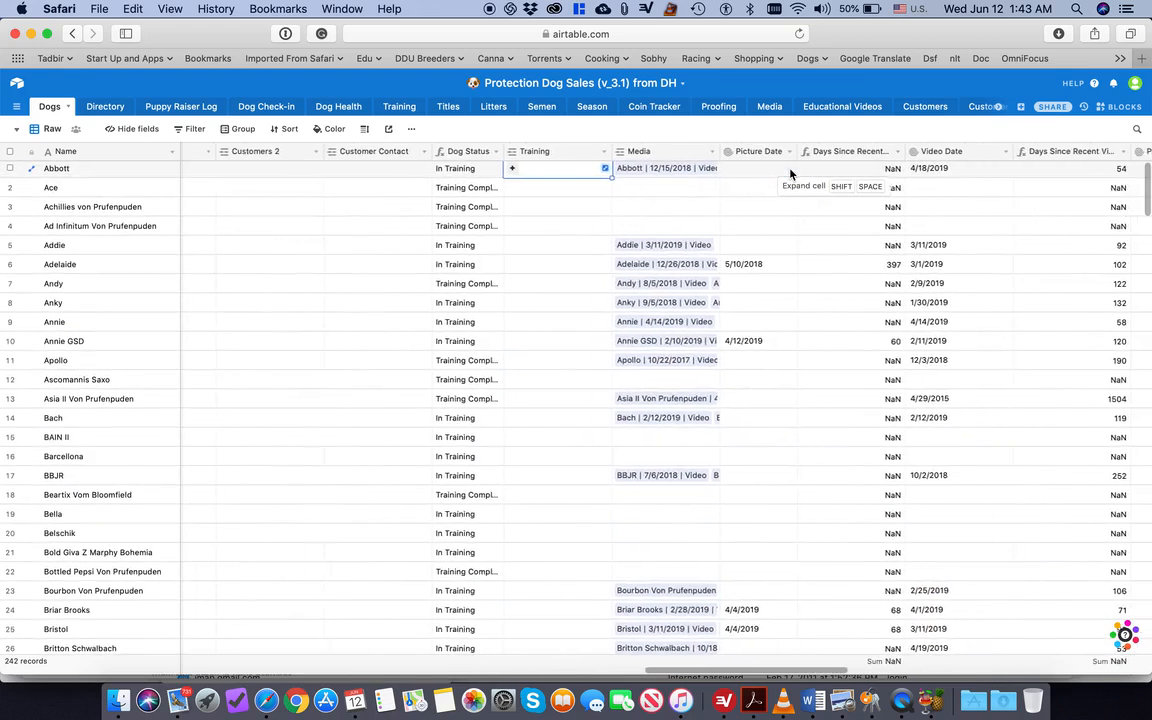
scroll(790, 173, right, 2)
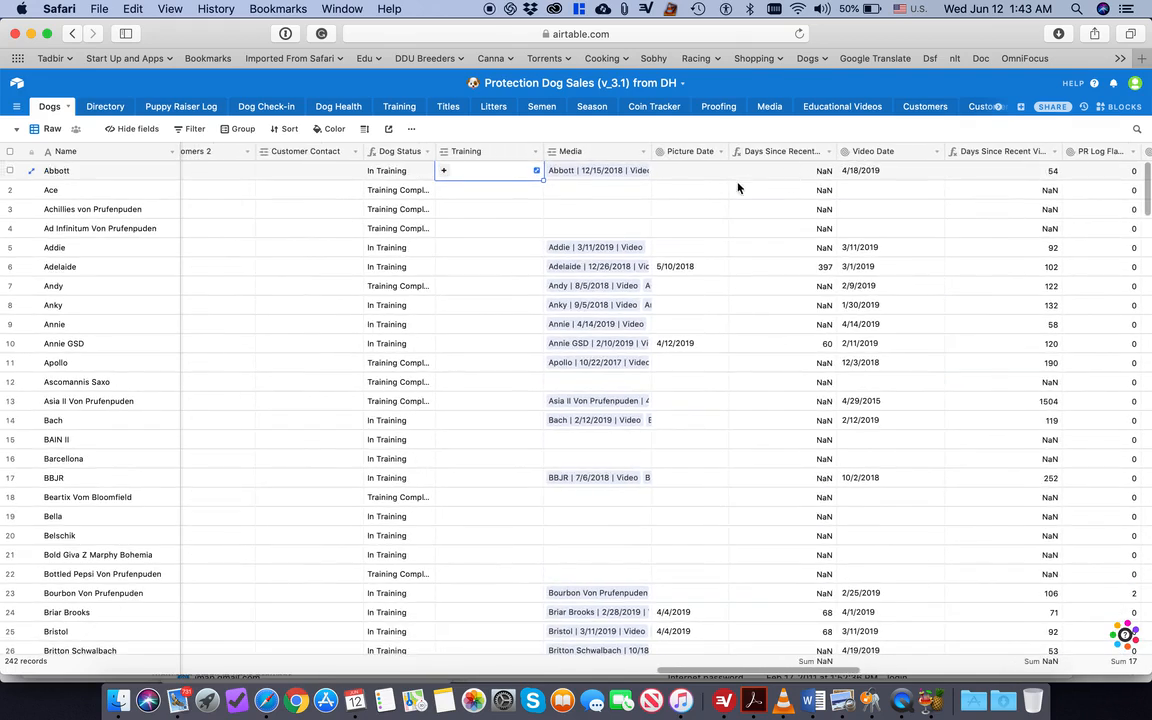
click(614, 176)
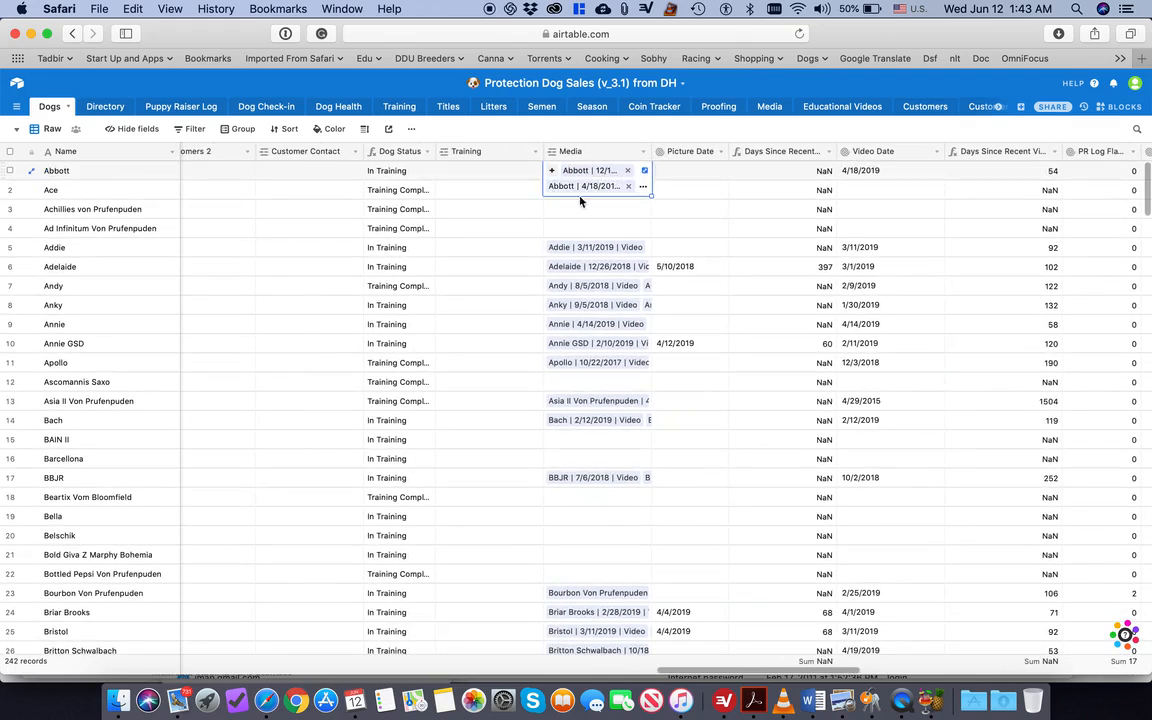
click(645, 175)
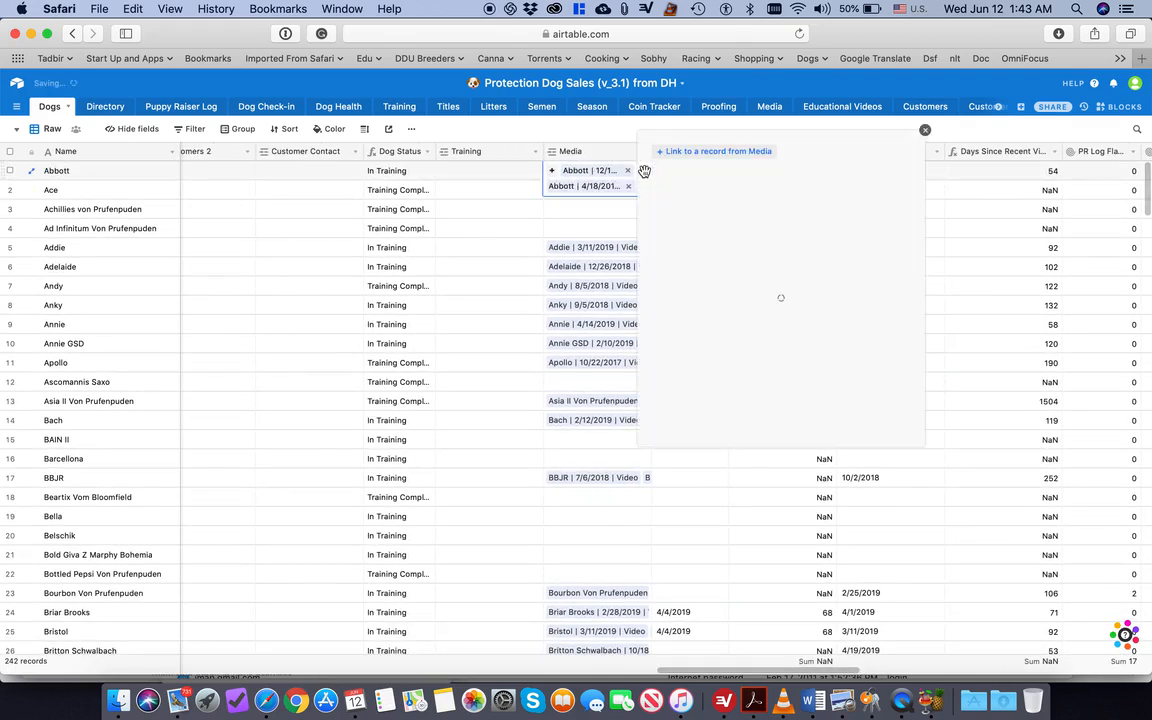
scroll(738, 218, down, 3)
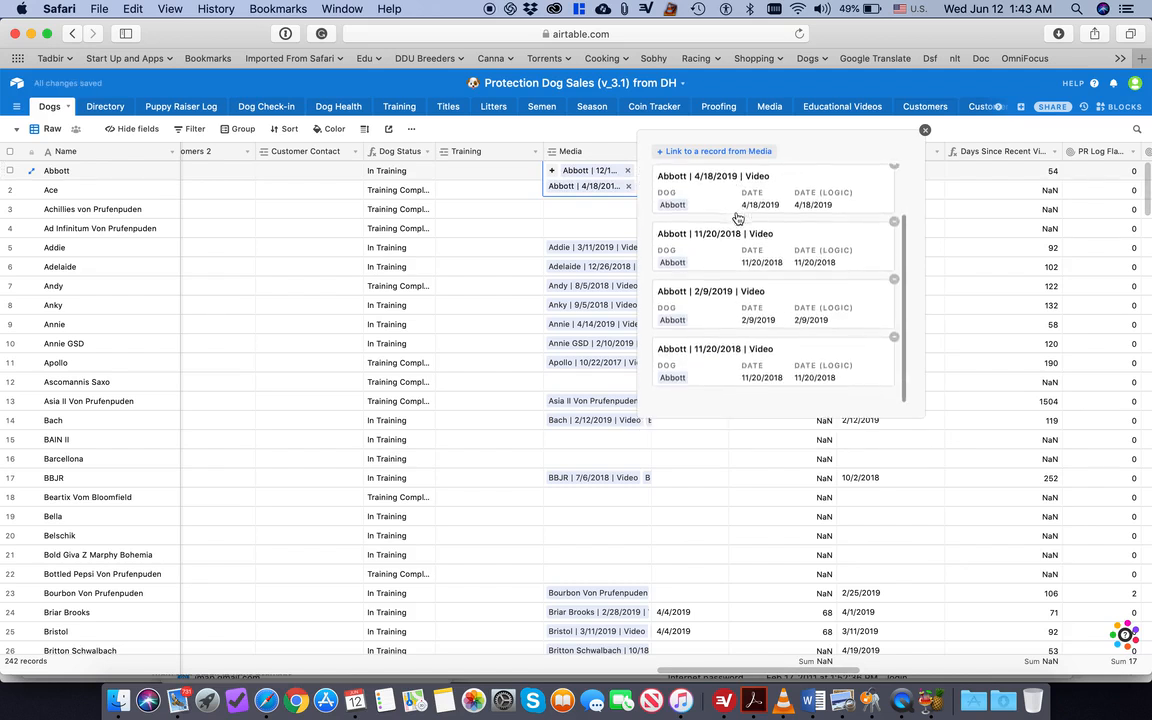
scroll(730, 281, up, 2)
scroll(730, 282, up, 2)
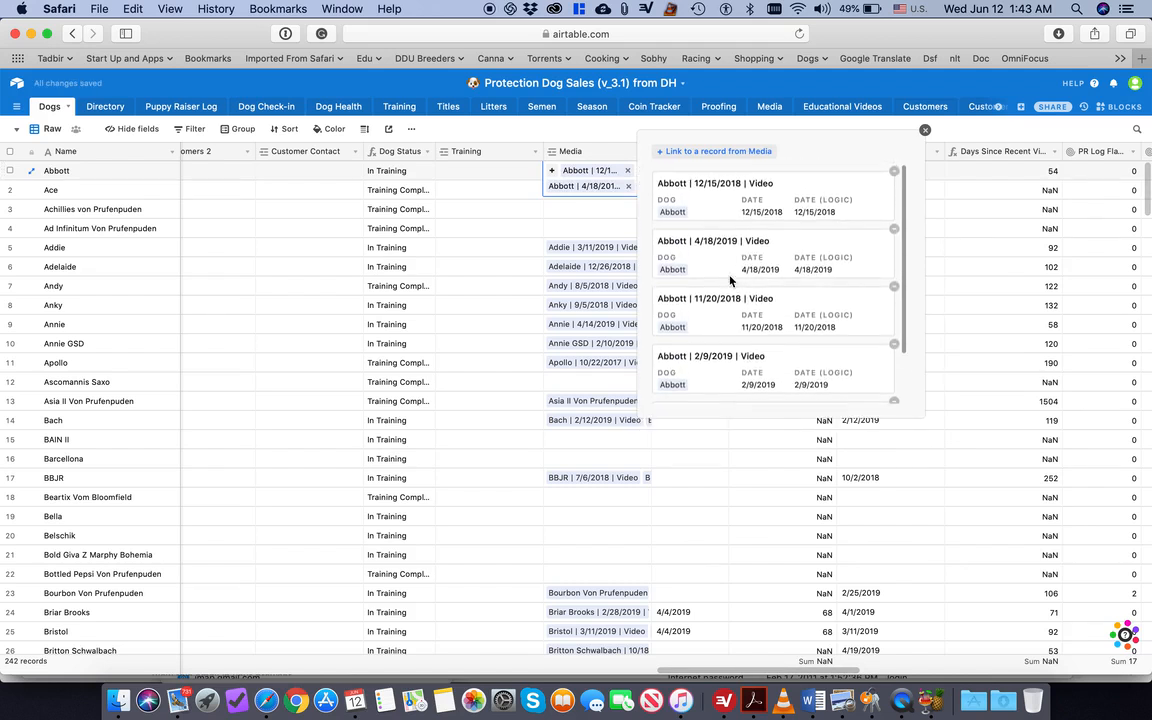
click(924, 131)
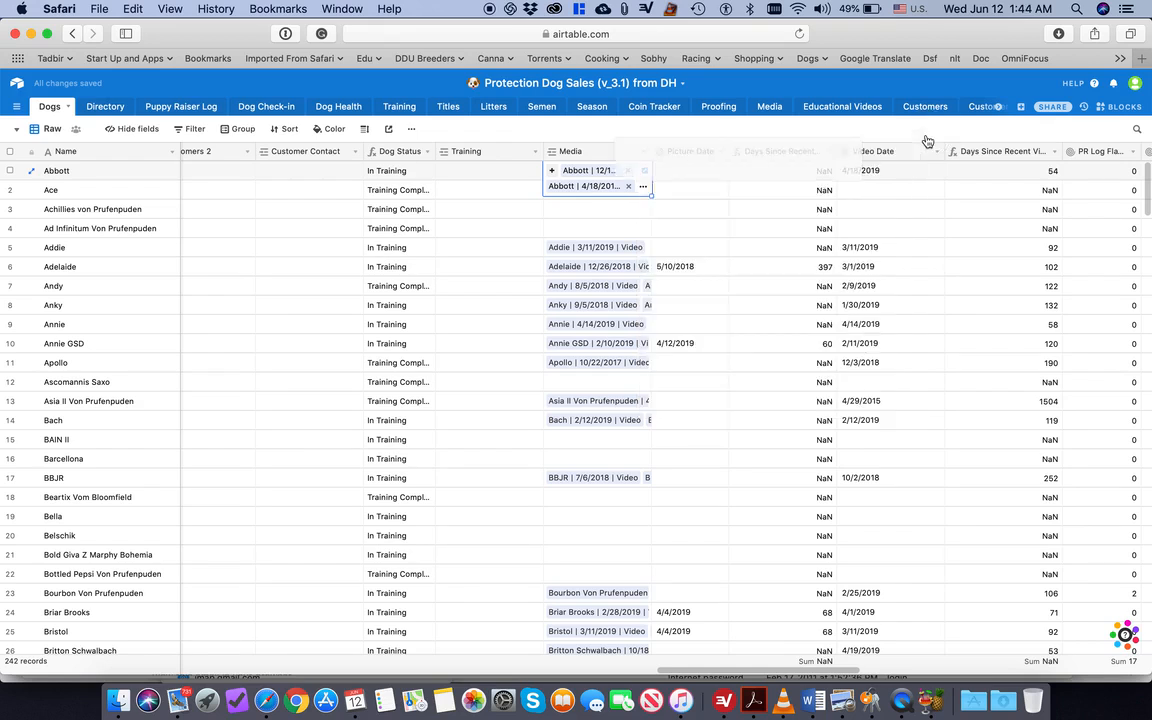
Step: Check the Picture Date field for Abbott, Adelaide and Annie GSD
scroll(669, 188, right, 2)
scroll(669, 188, right, 2)
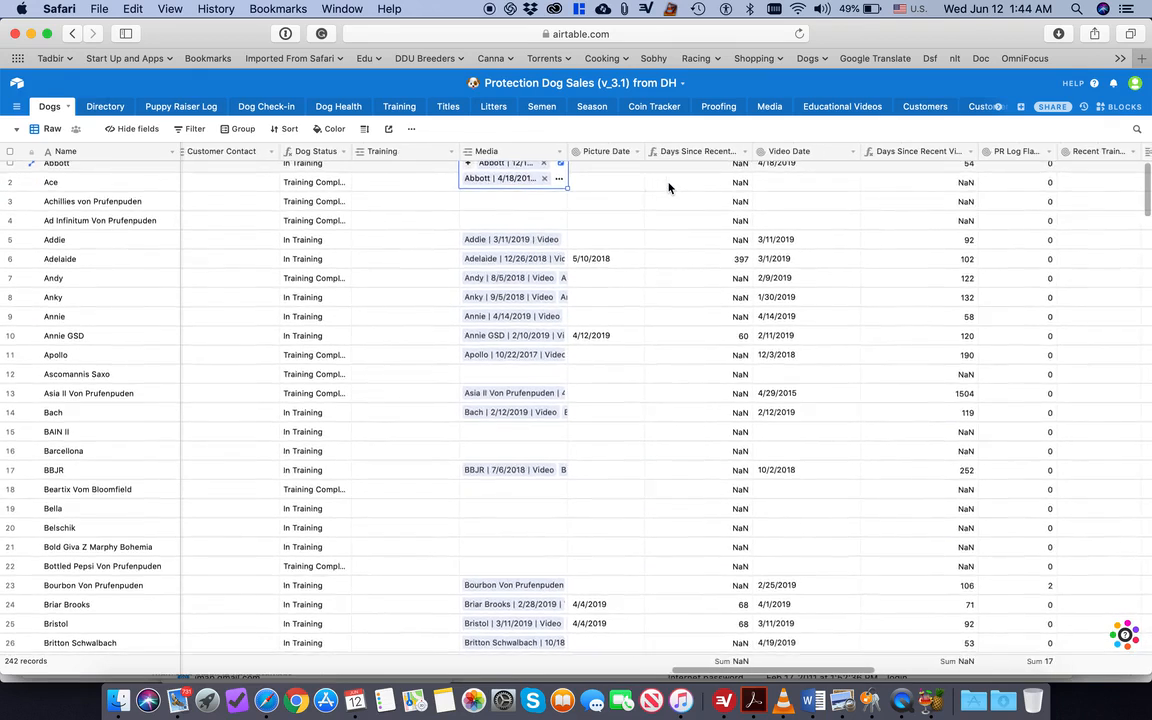
click(623, 178)
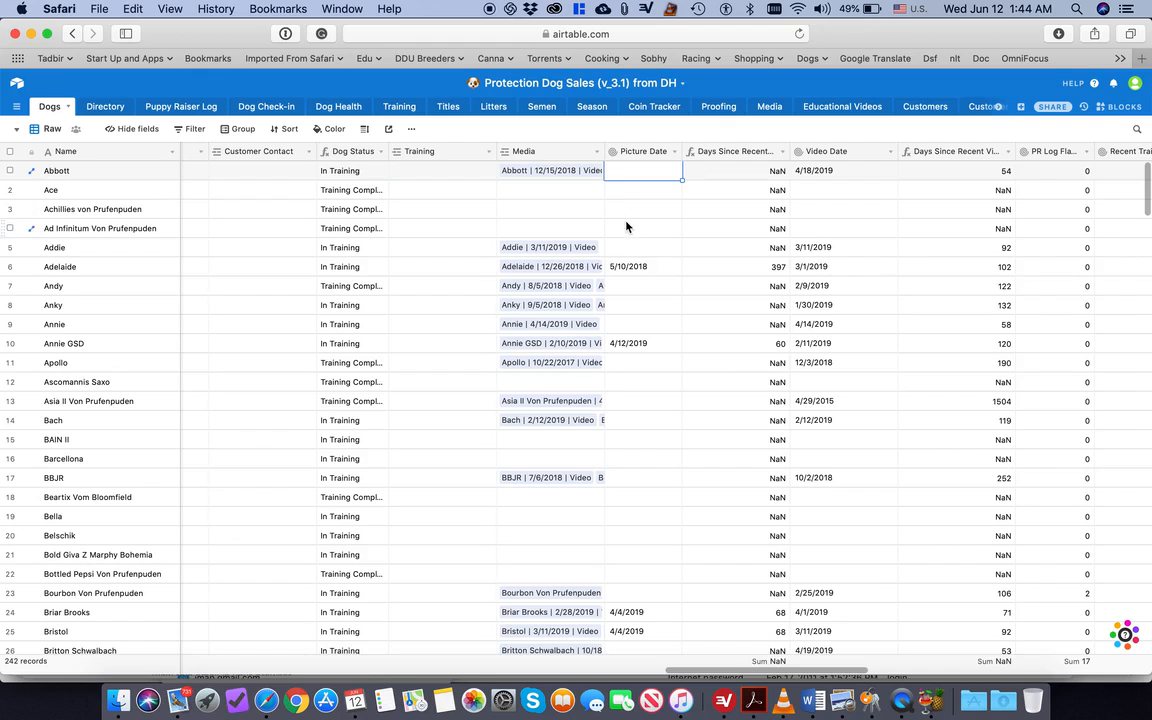
click(630, 266)
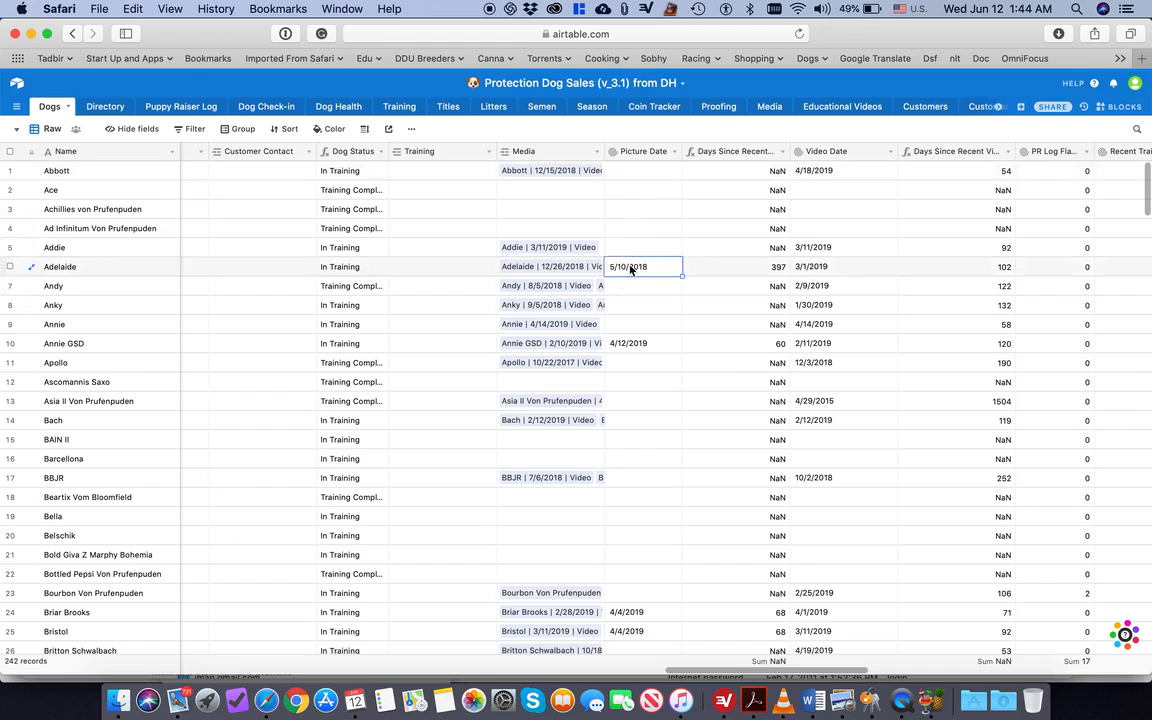
click(622, 343)
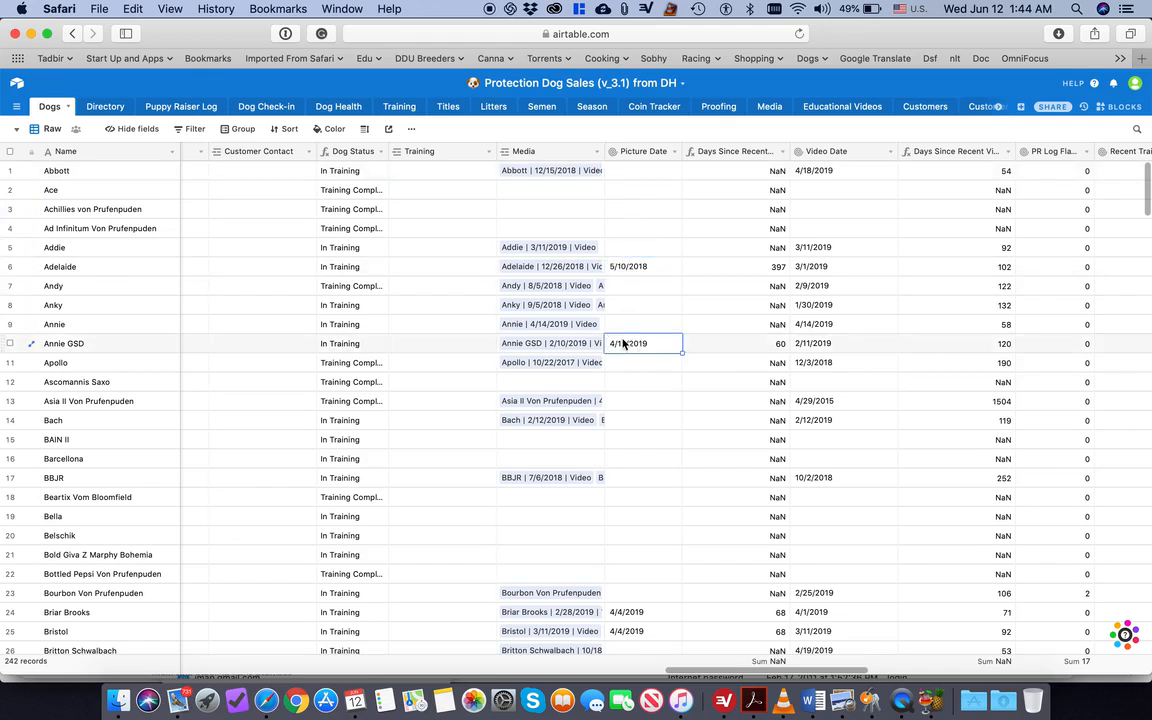
scroll(622, 343, down, 3)
scroll(643, 453, up, 3)
Step: Compare Adelaide's Picture Date with the formula field counting the days since the most recent picture
scroll(643, 453, right, 4)
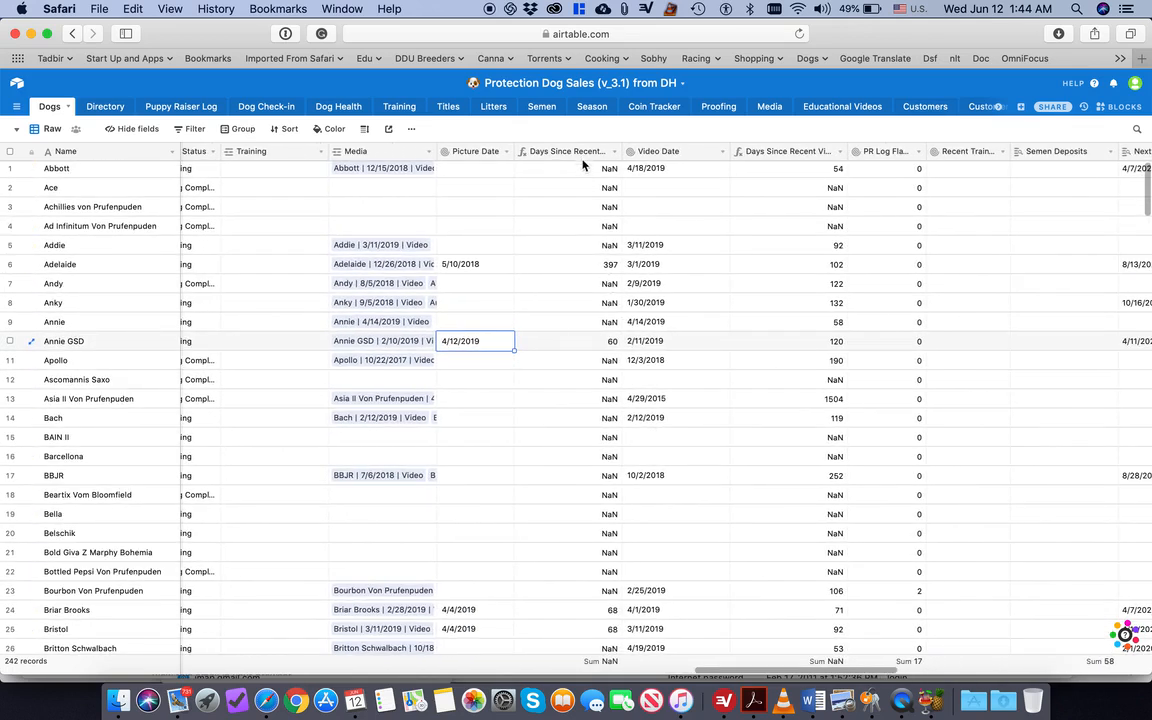
click(590, 265)
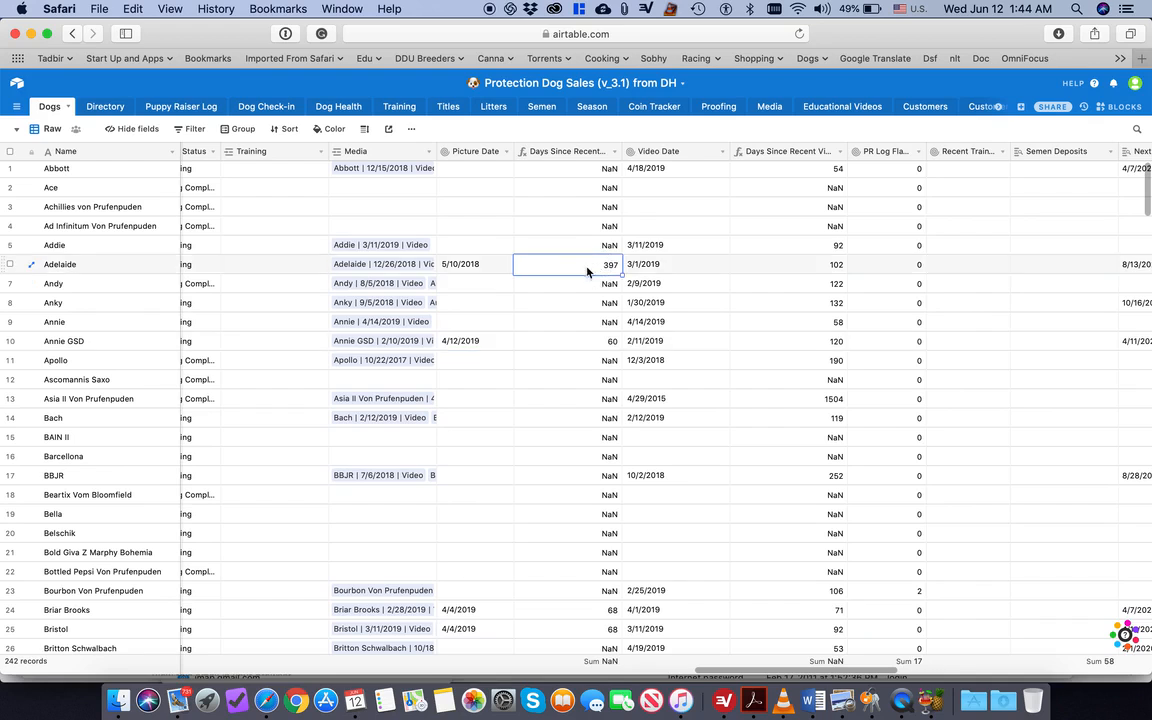
click(485, 267)
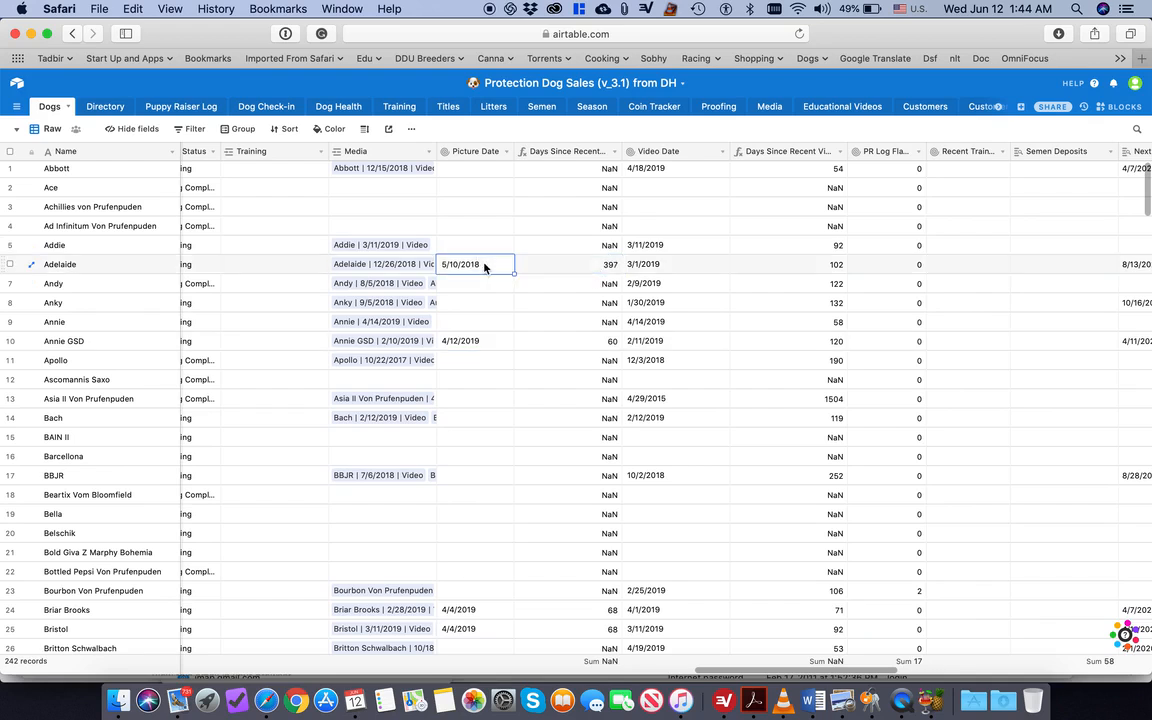
click(559, 266)
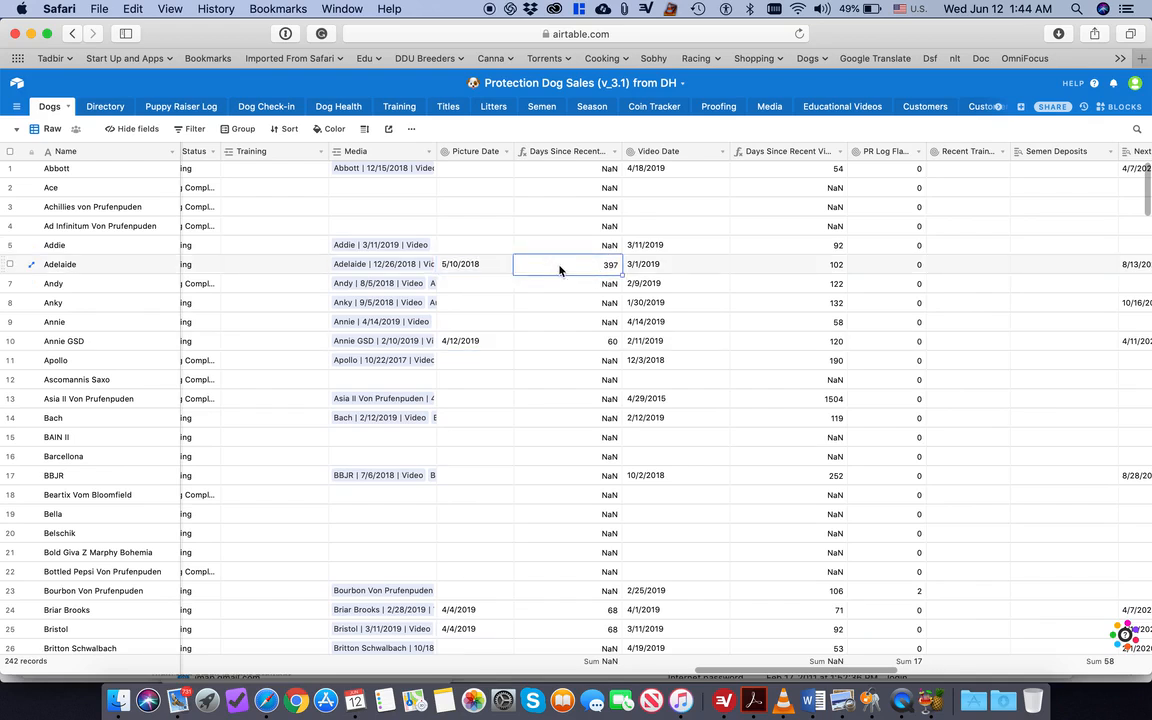
Step: Compare Adelaide's Video Date with the formula field counting the days since the most recent video
scroll(560, 263, right, 2)
click(588, 259)
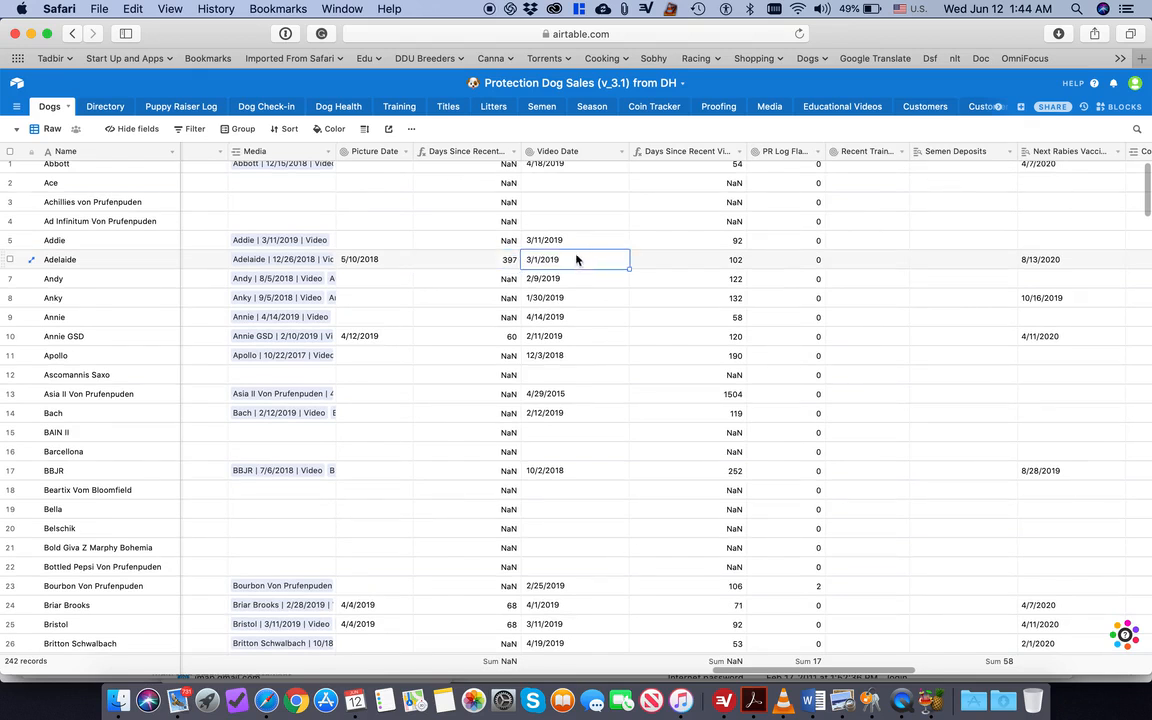
click(680, 260)
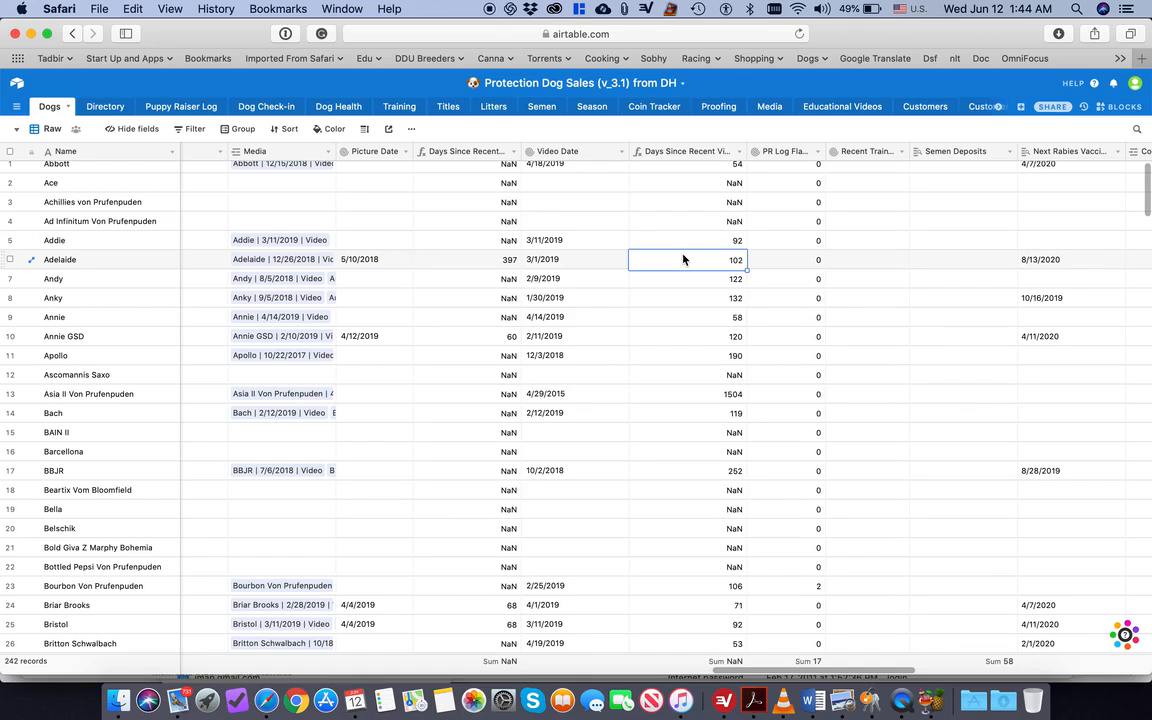
scroll(683, 259, right, 5)
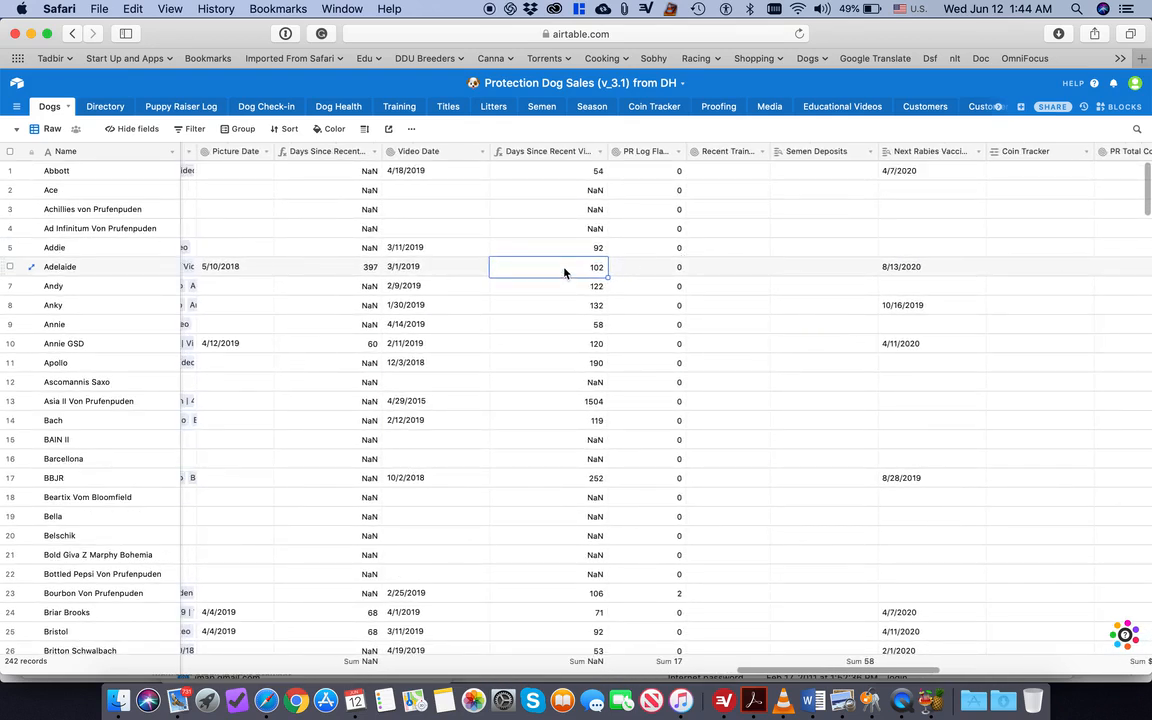
Step: Check Adelaide's PR log flag and recent training fields along with the semen deposits and next rabies vaccination fields
click(653, 269)
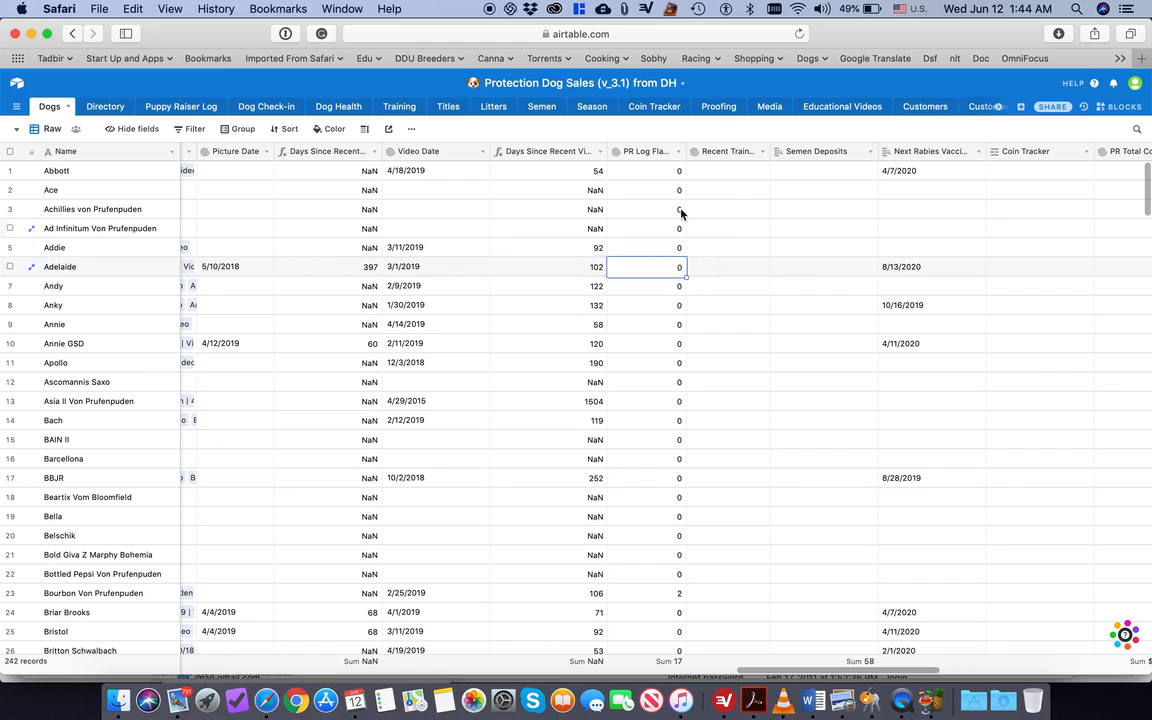
click(730, 270)
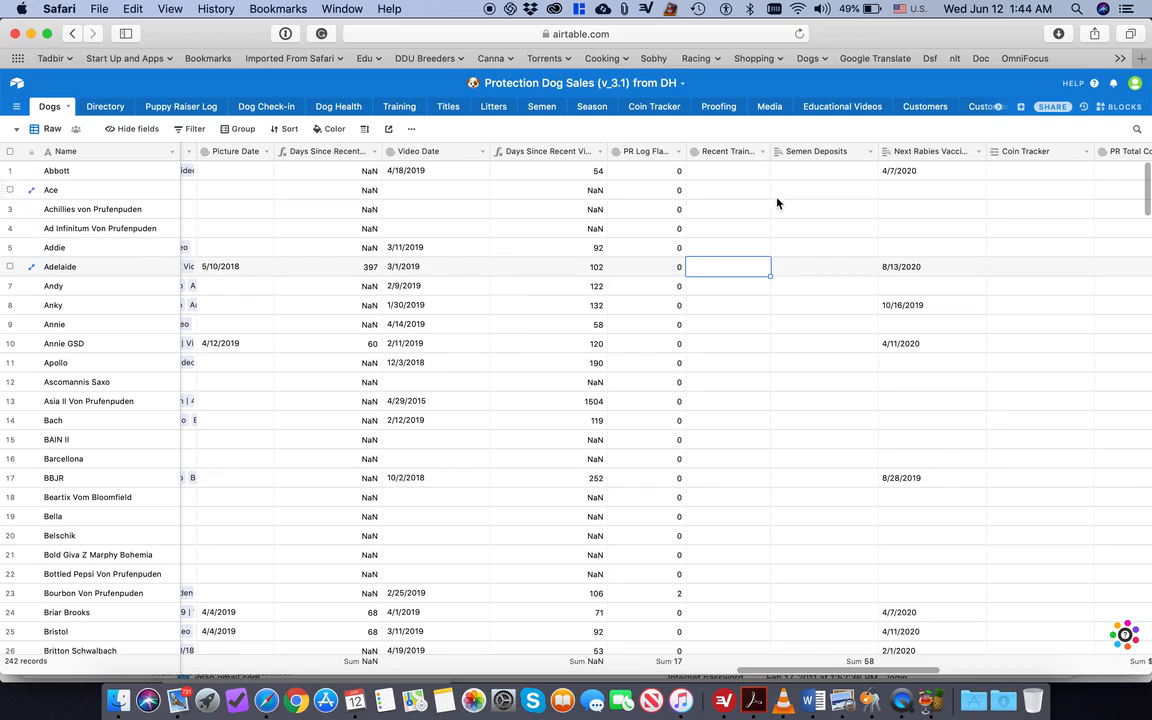
scroll(776, 200, right, 5)
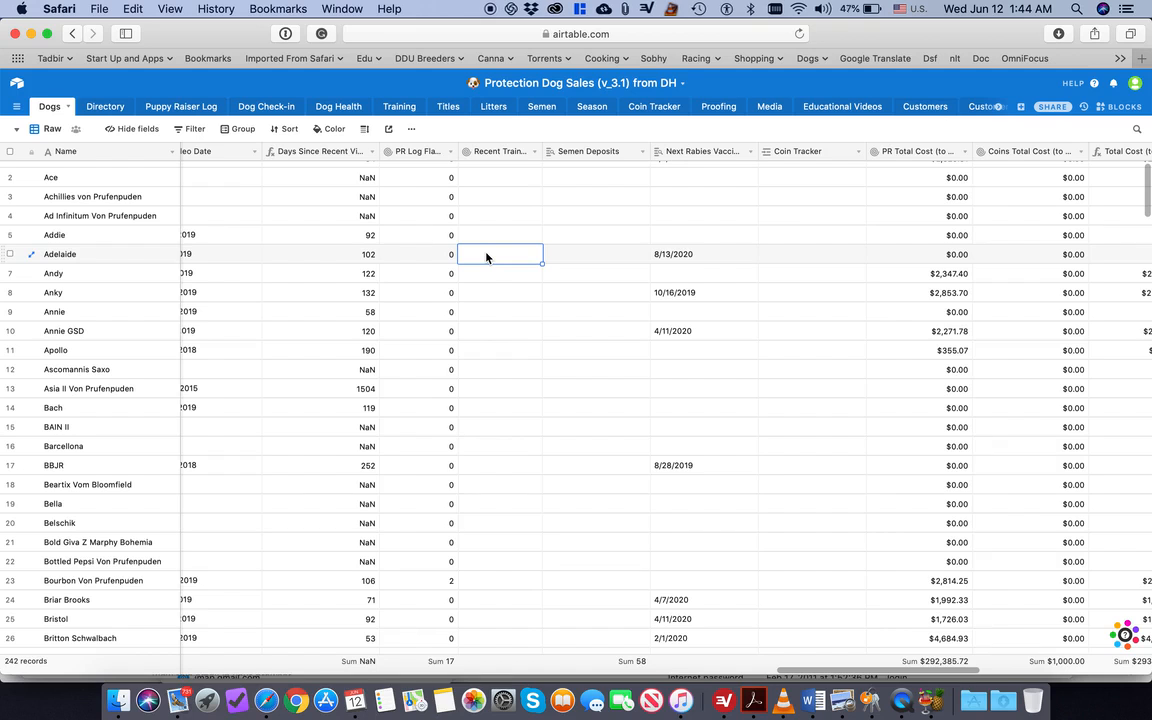
scroll(486, 257, up, 1)
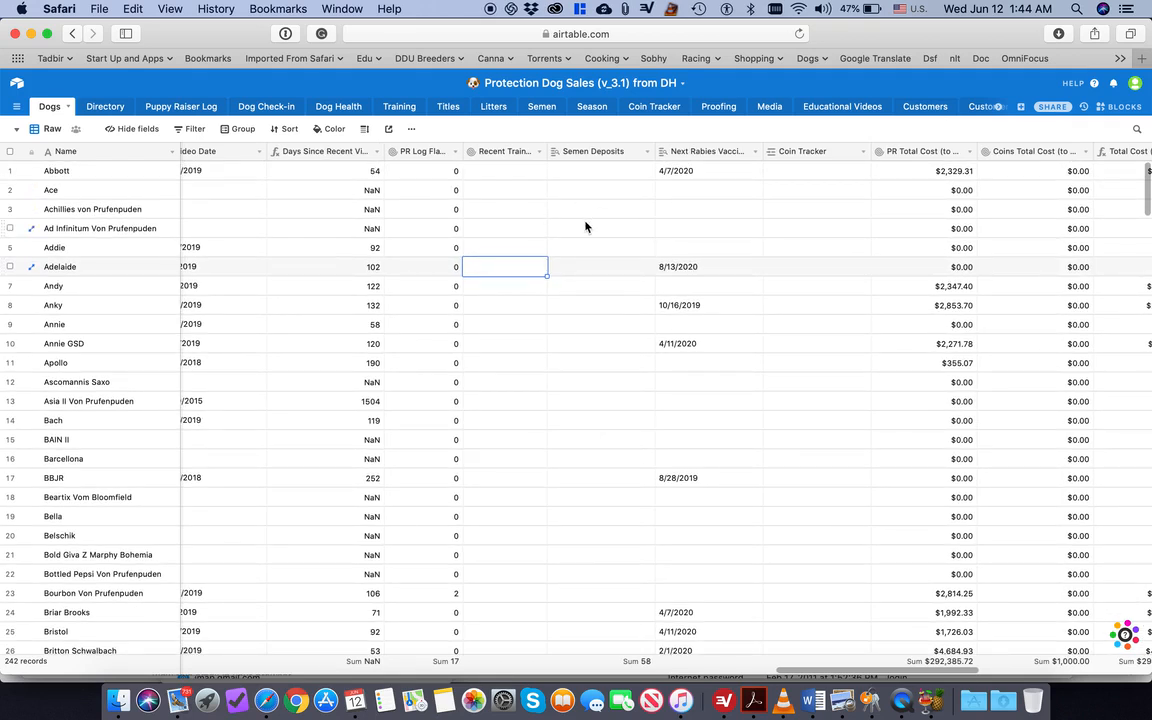
scroll(586, 227, right, 3)
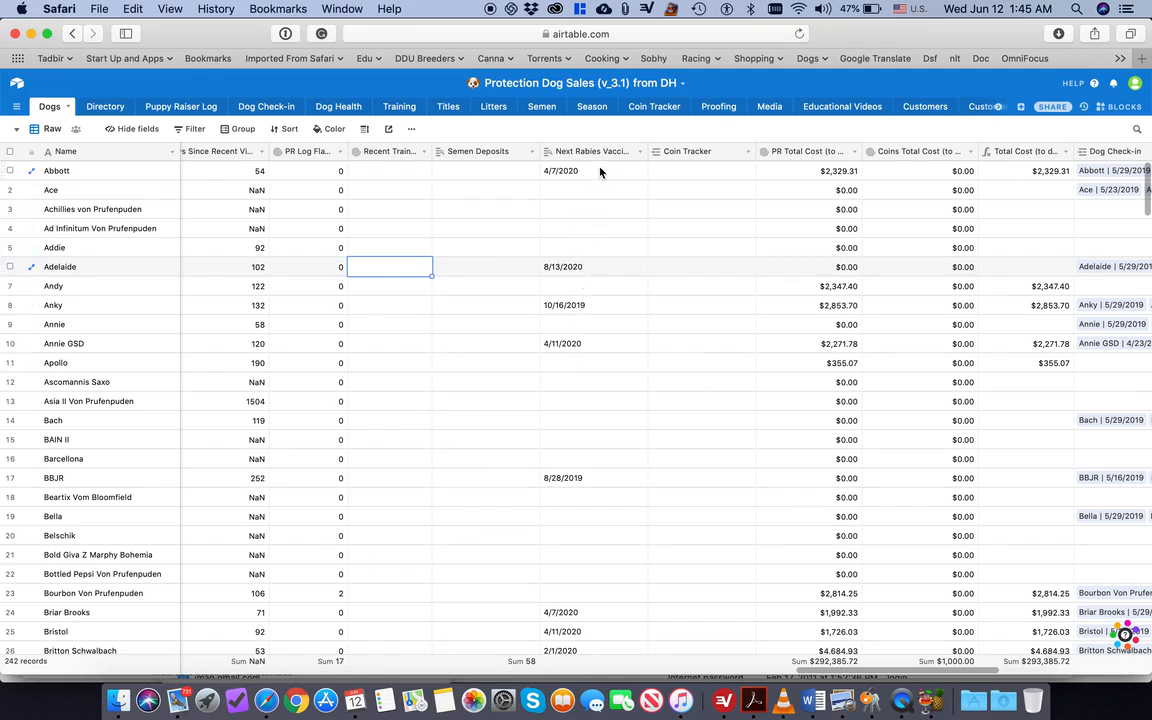
Step: Look through the Coin Tracker field for the dogs from Abbott down to Anky
scroll(600, 172, right, 3)
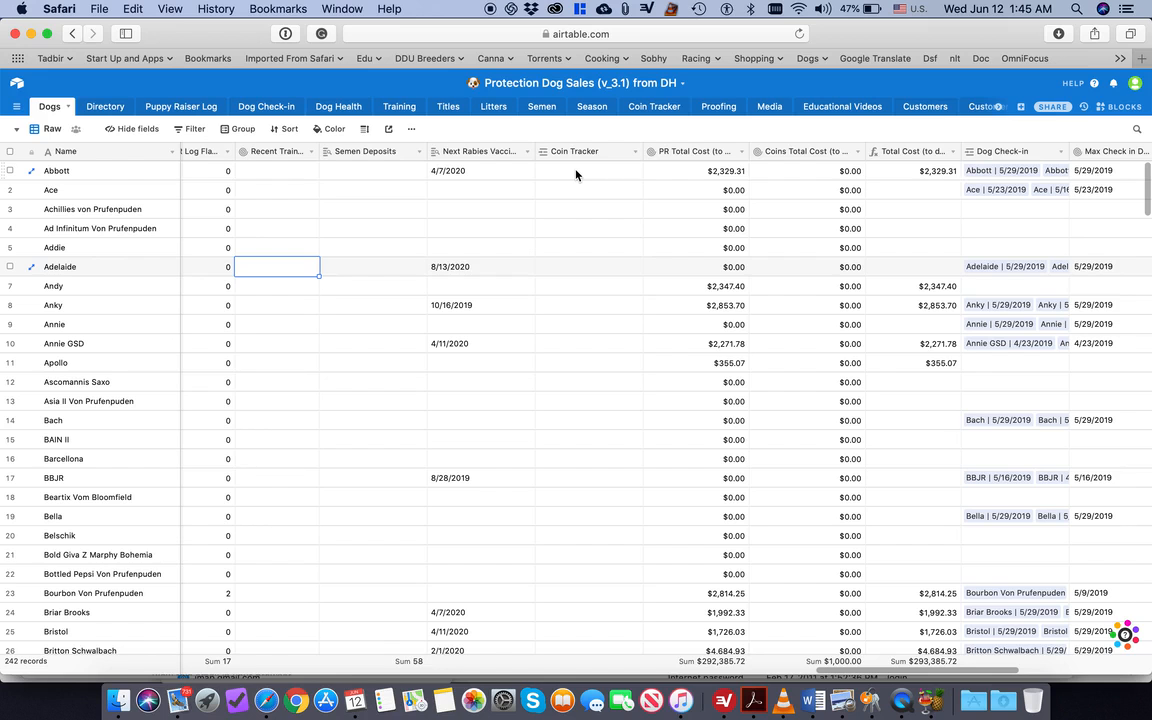
click(570, 174)
click(563, 232)
click(558, 267)
click(558, 290)
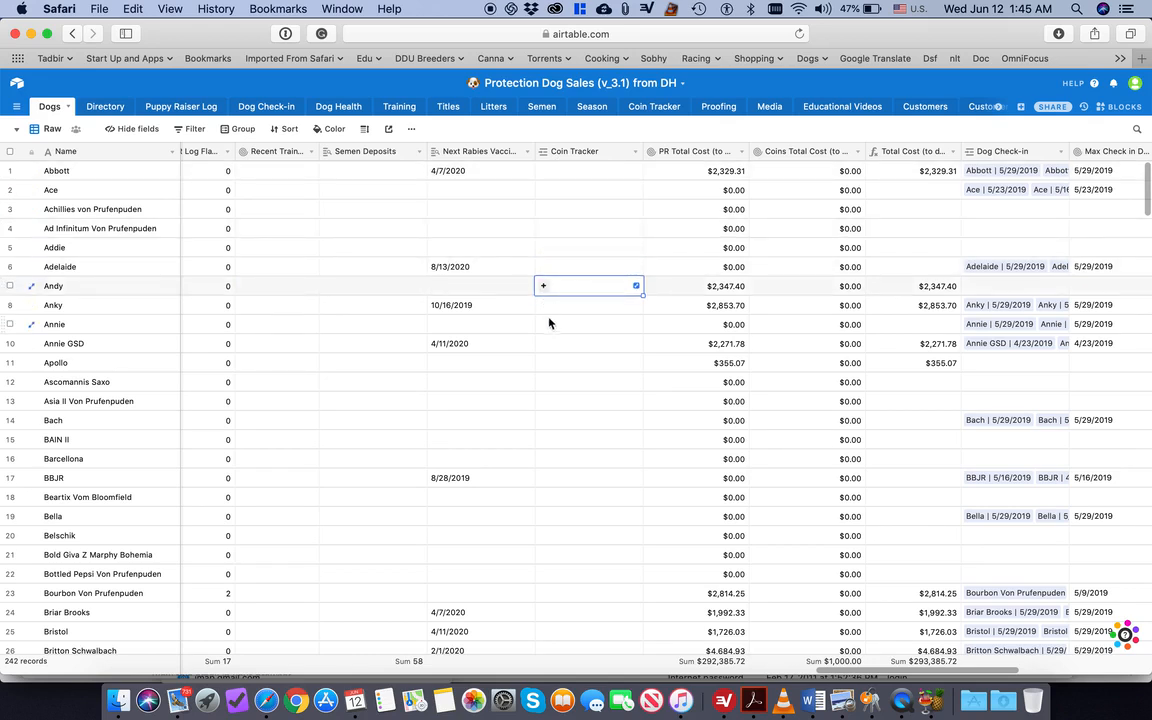
click(554, 312)
Step: Compare Abbott's PR Total Cost with the Coins Total Cost and overall Total Cost fields
scroll(555, 314, right, 3)
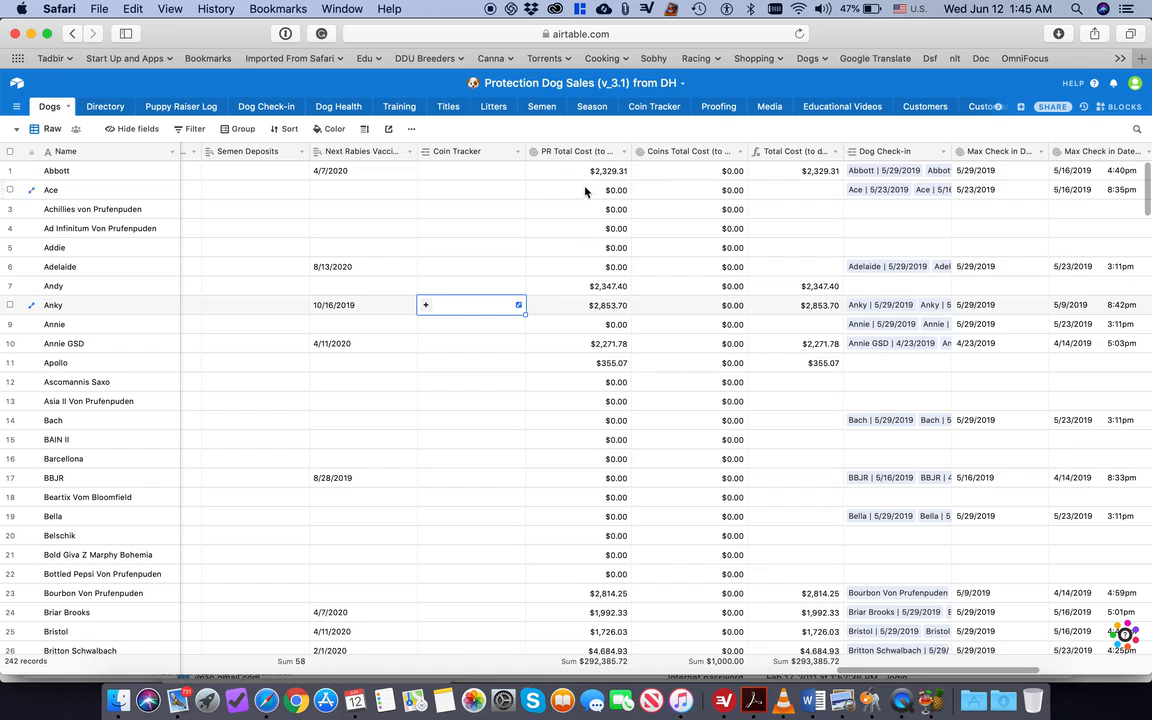
click(575, 175)
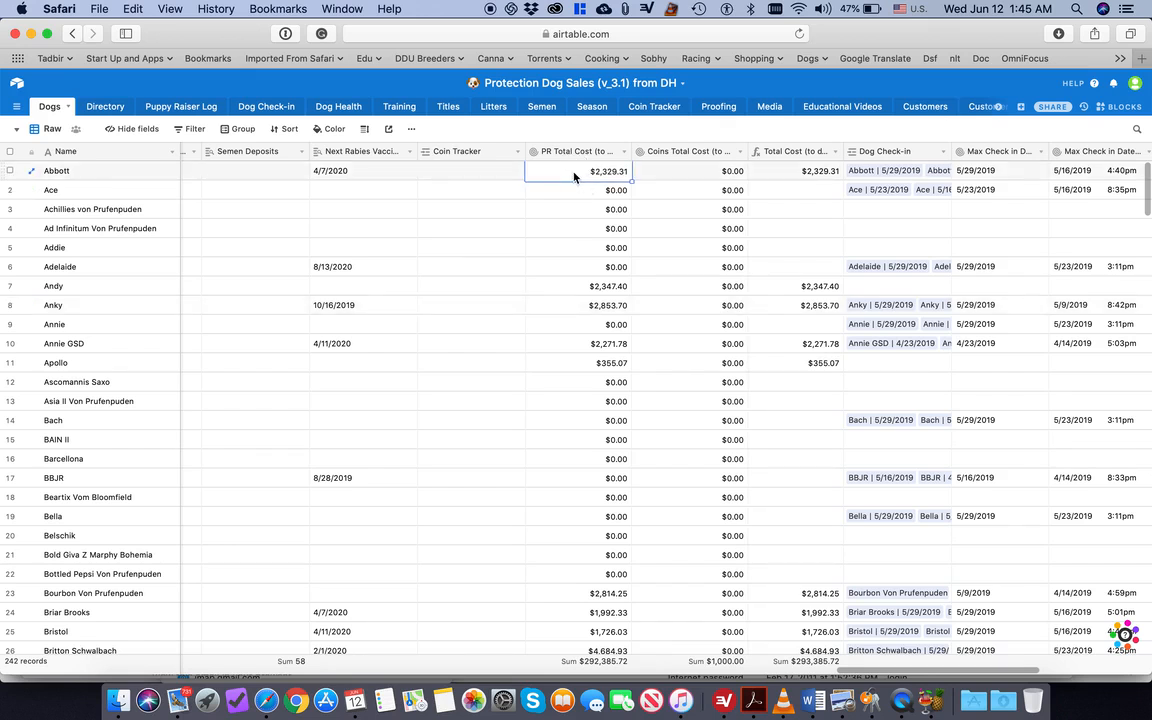
scroll(575, 176, right, 2)
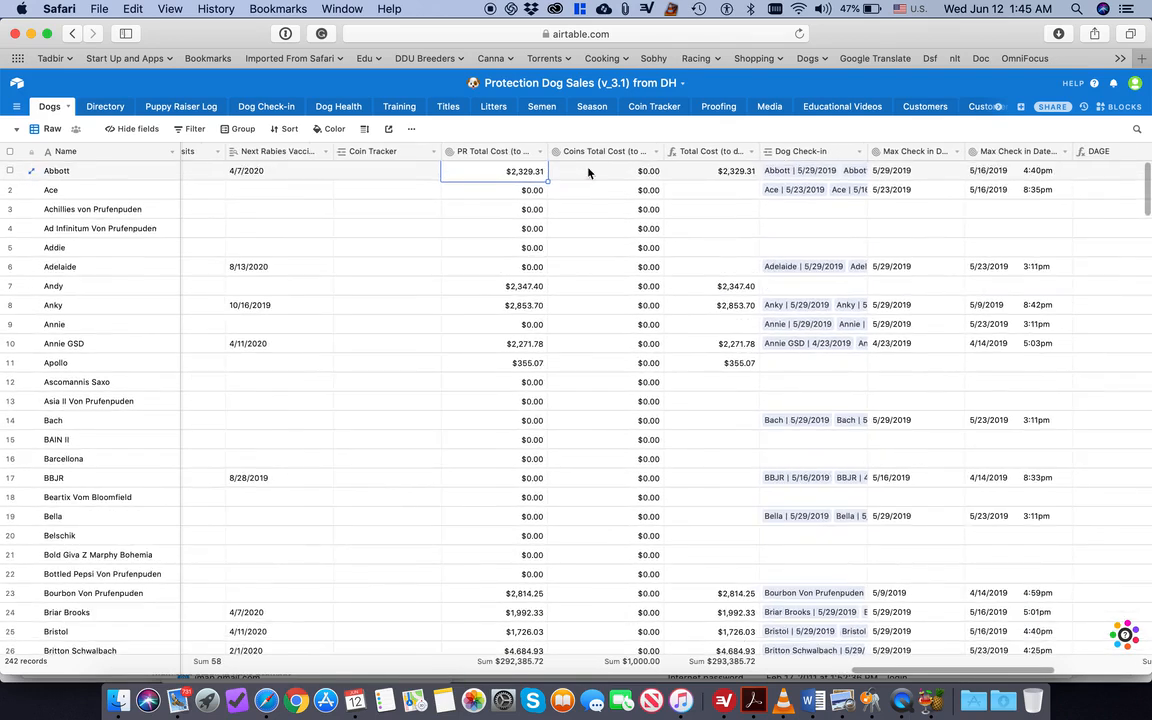
scroll(606, 175, right, 3)
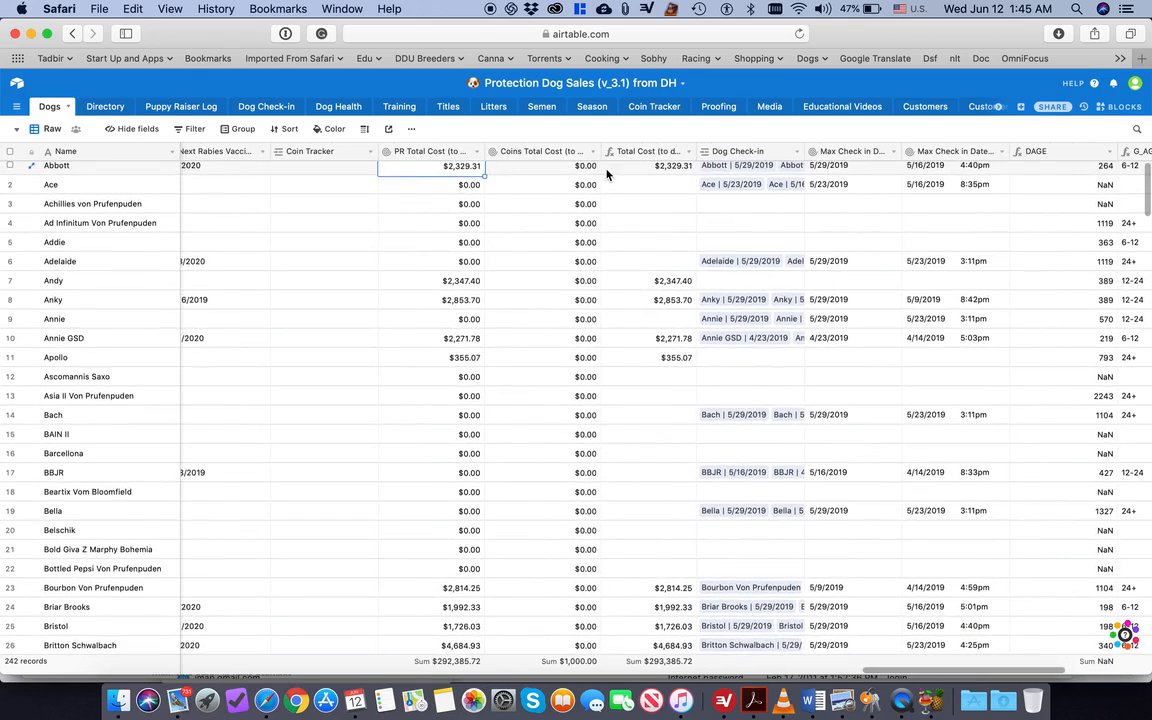
scroll(664, 172, right, 3)
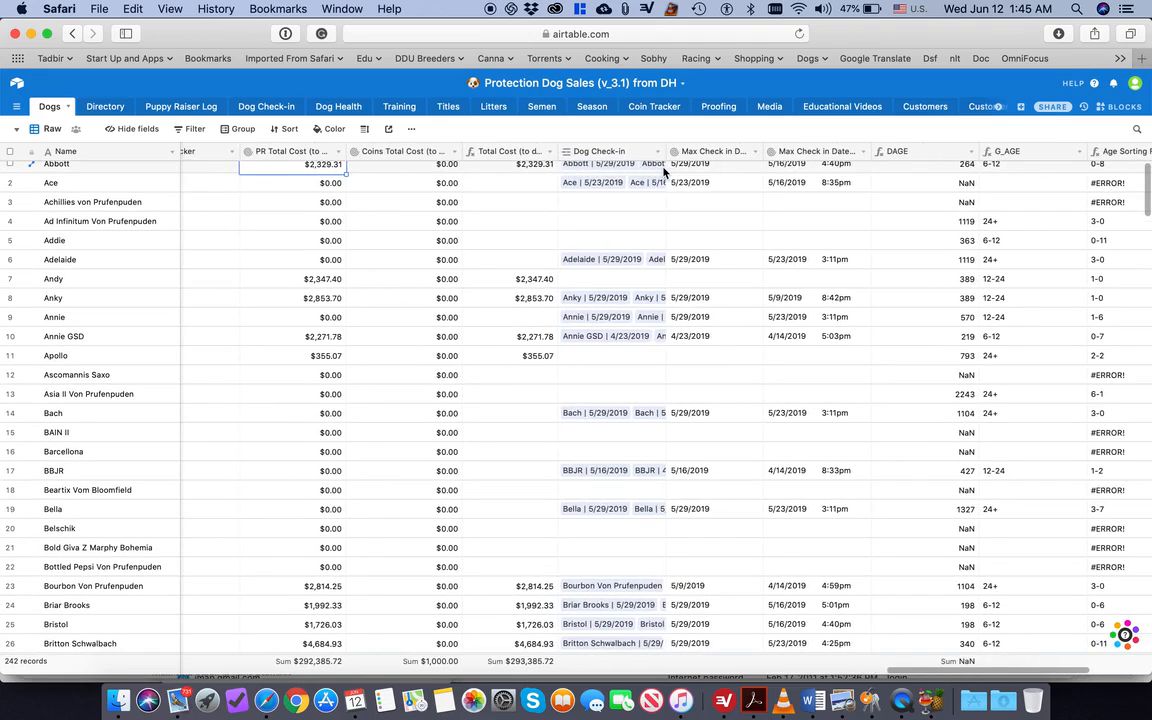
Step: Open Abbott's linked 5/29/2019 Dog Check-in record, review its report date, weight and condition fields, and close it
scroll(663, 172, right, 2)
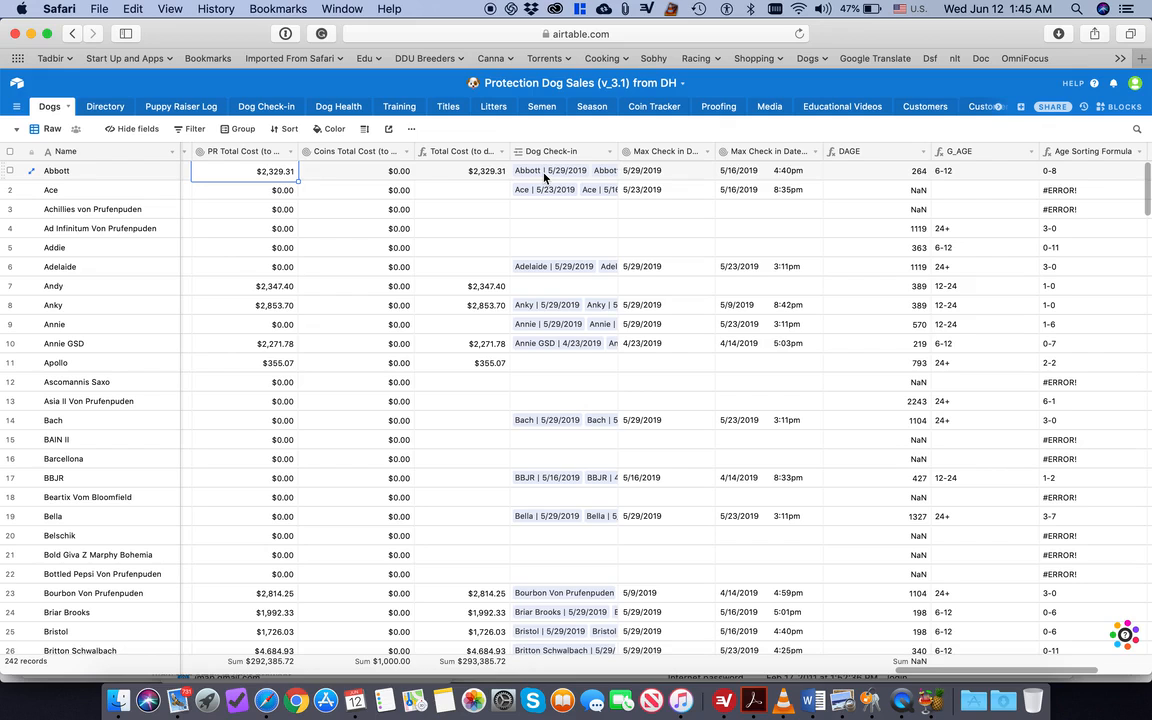
click(545, 177)
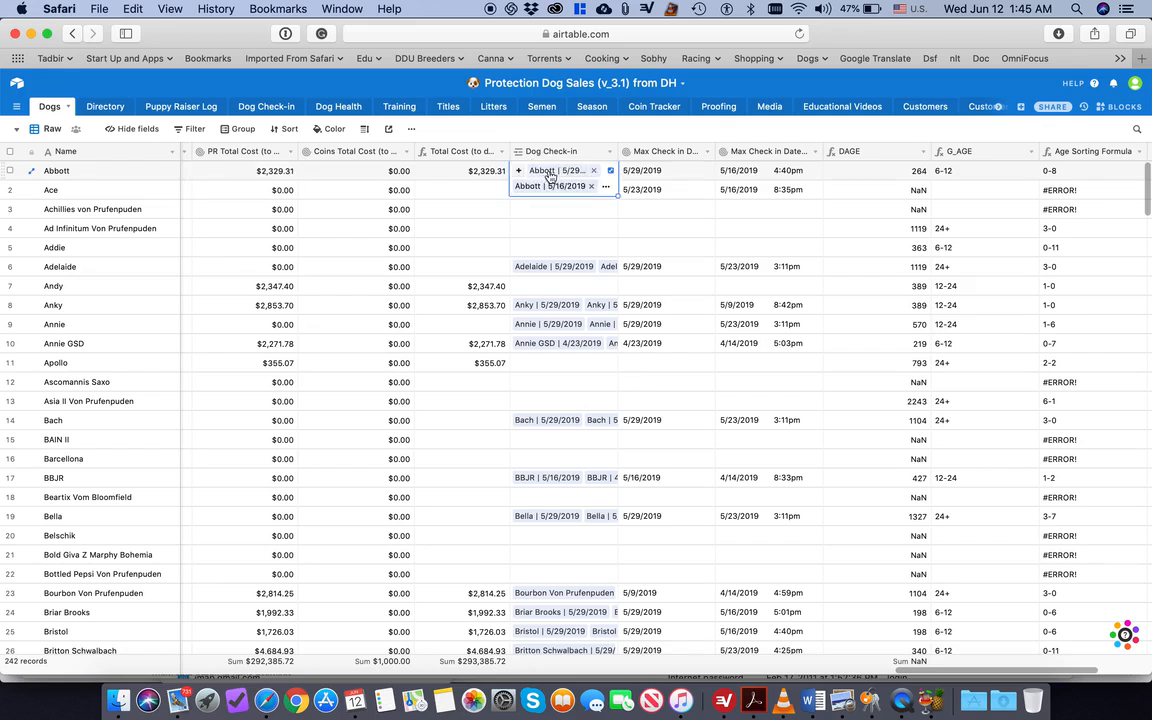
click(548, 175)
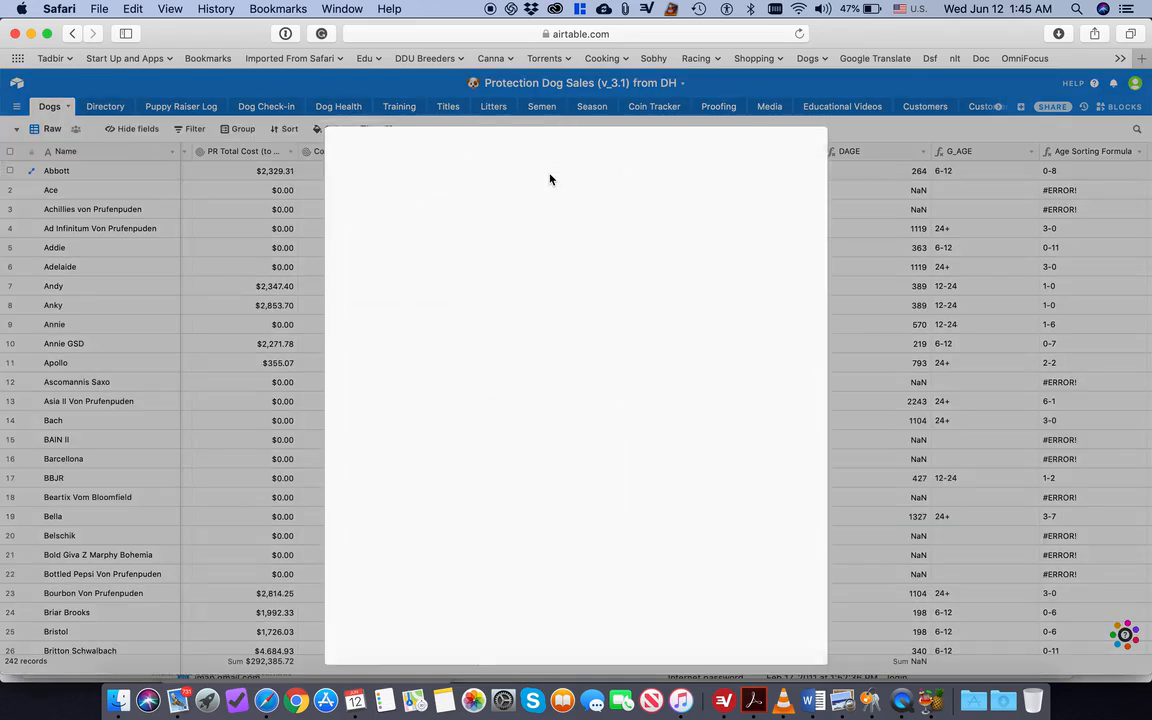
scroll(504, 288, down, 2)
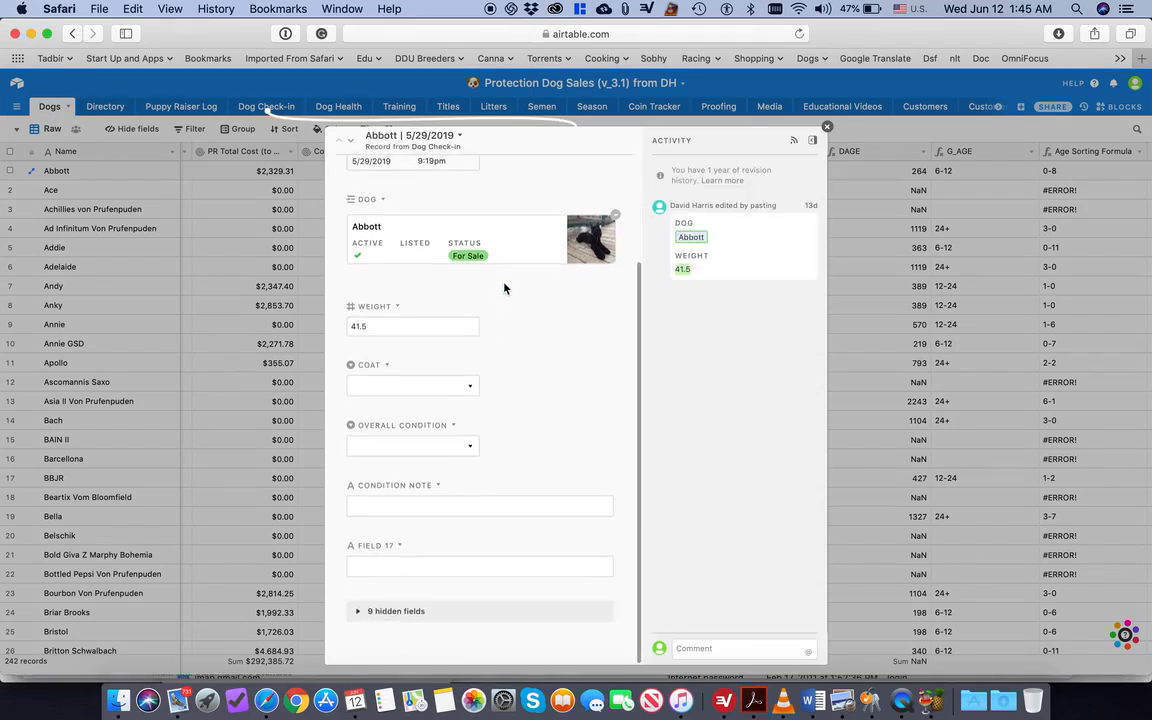
scroll(504, 288, up, 2)
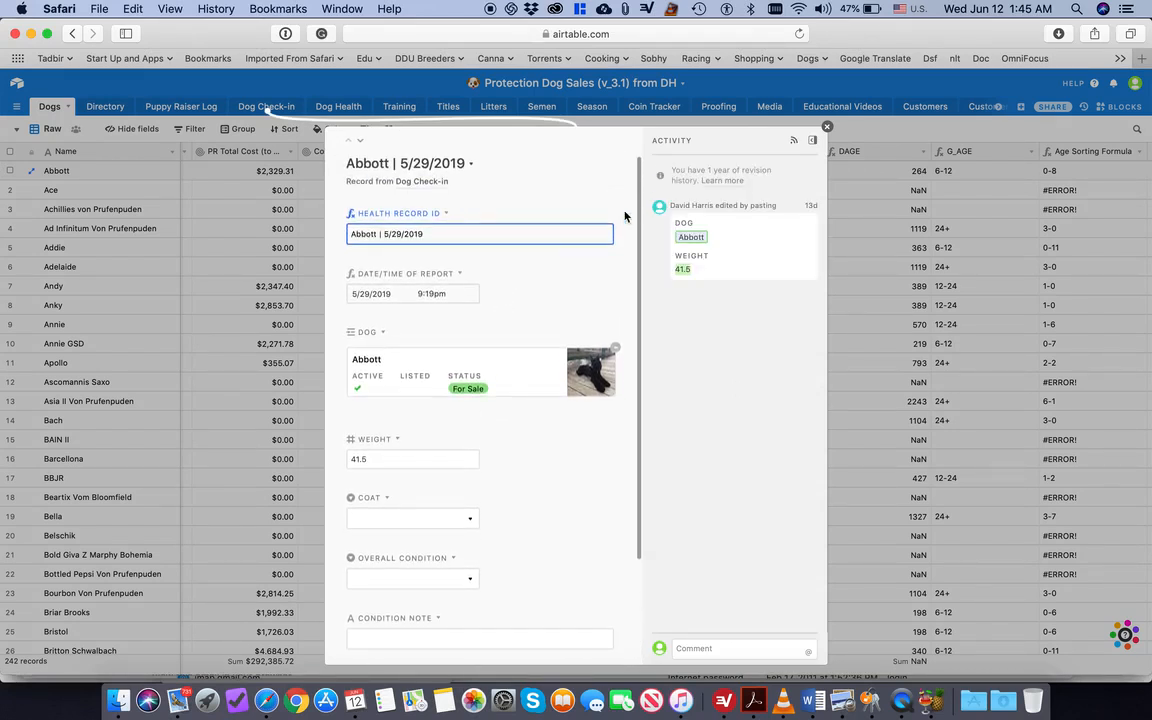
click(827, 128)
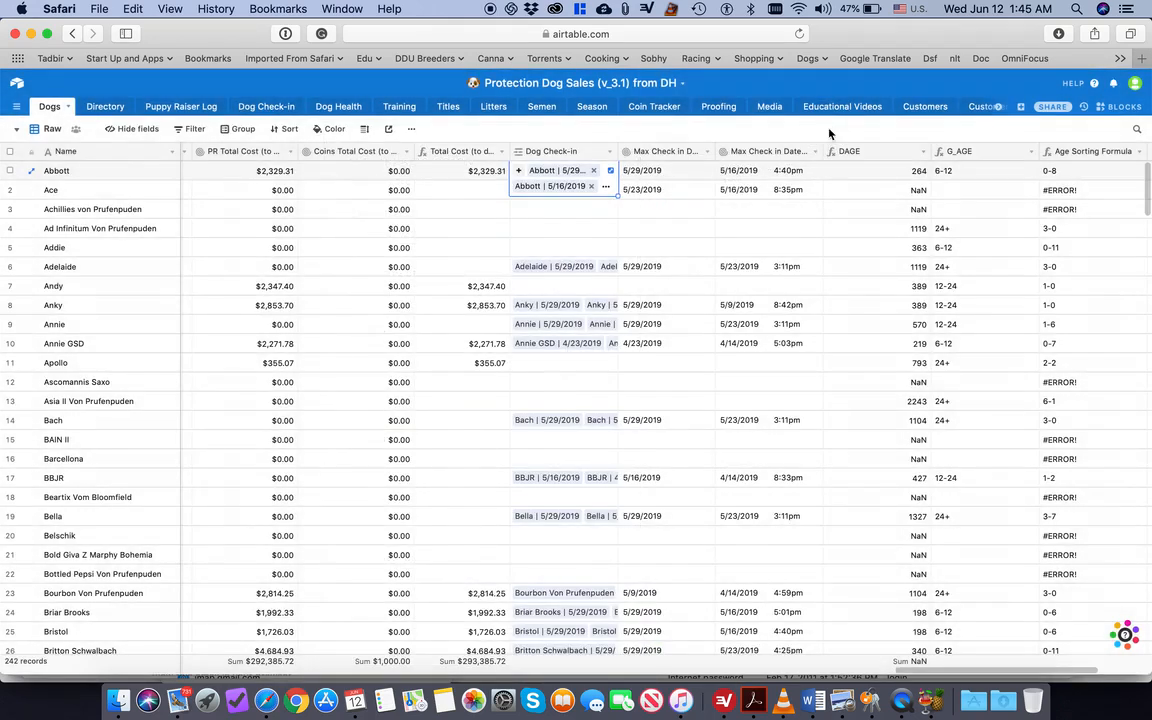
click(568, 178)
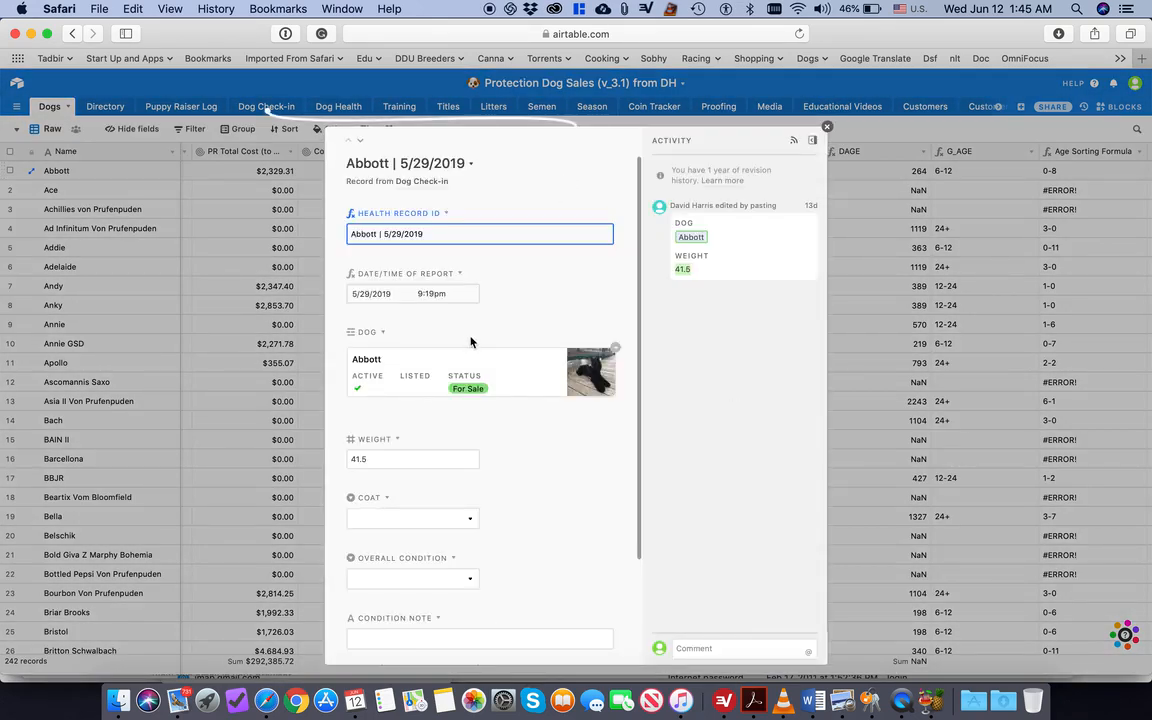
click(826, 127)
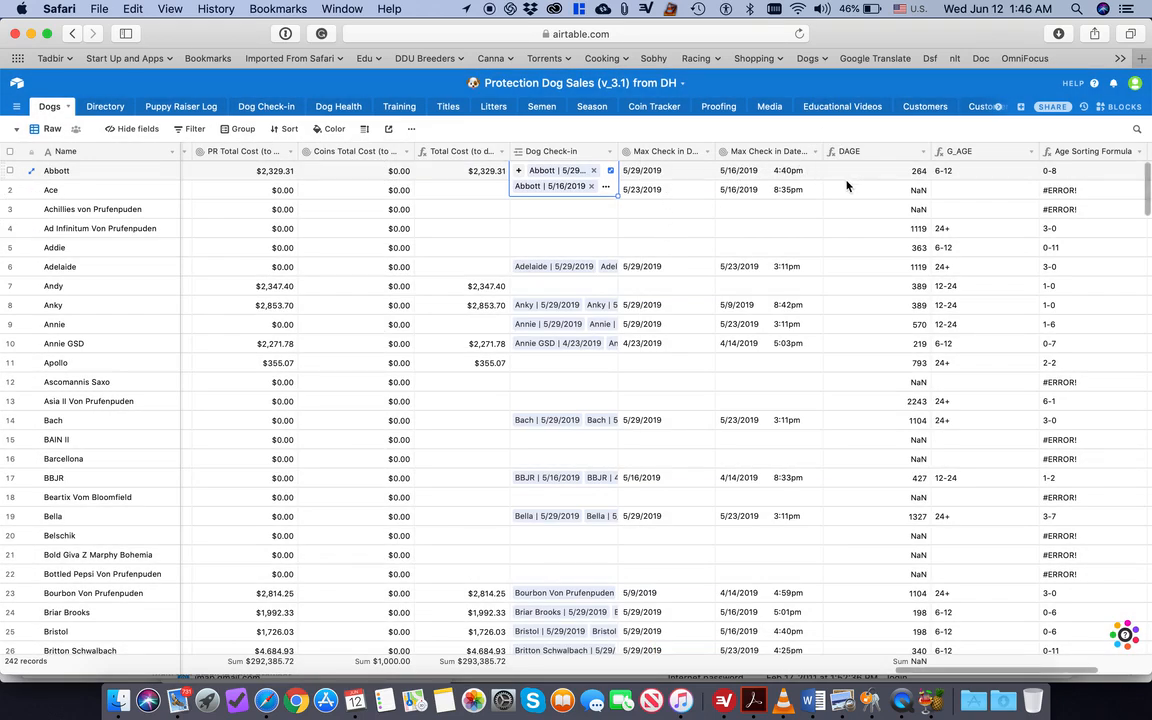
Step: Check Abbott's two maximum check-in date fields beside the Dog Check-in records
scroll(670, 187, right, 5)
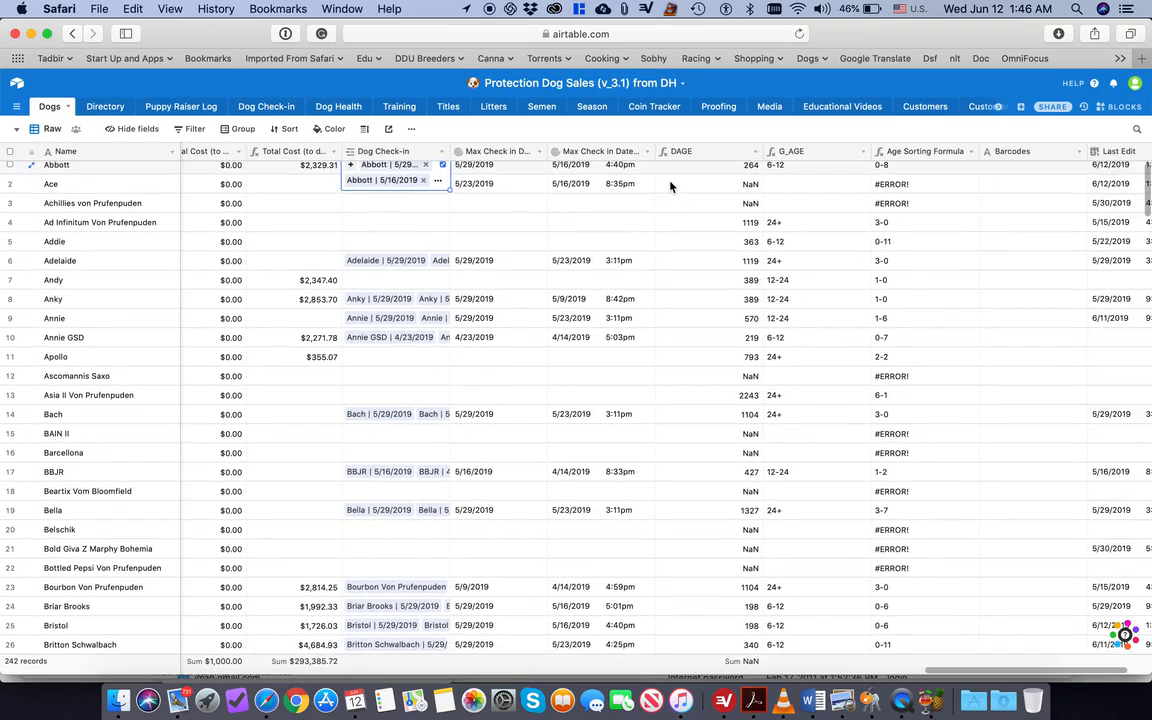
scroll(655, 187, left, 2)
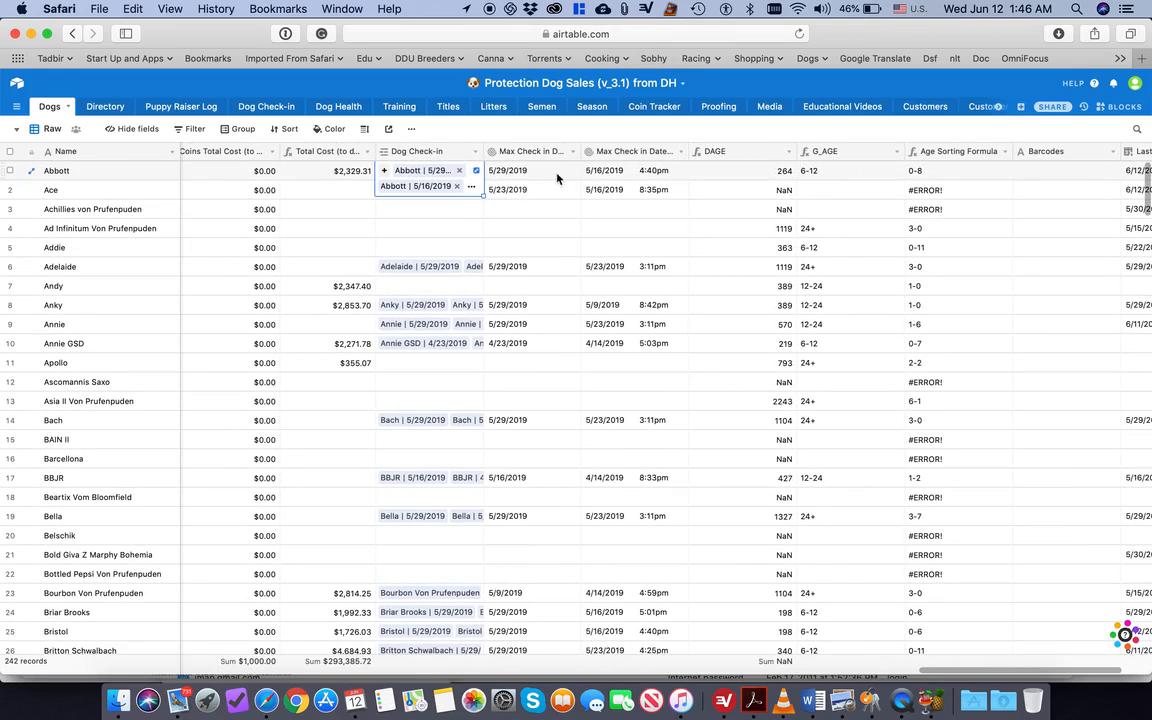
click(635, 172)
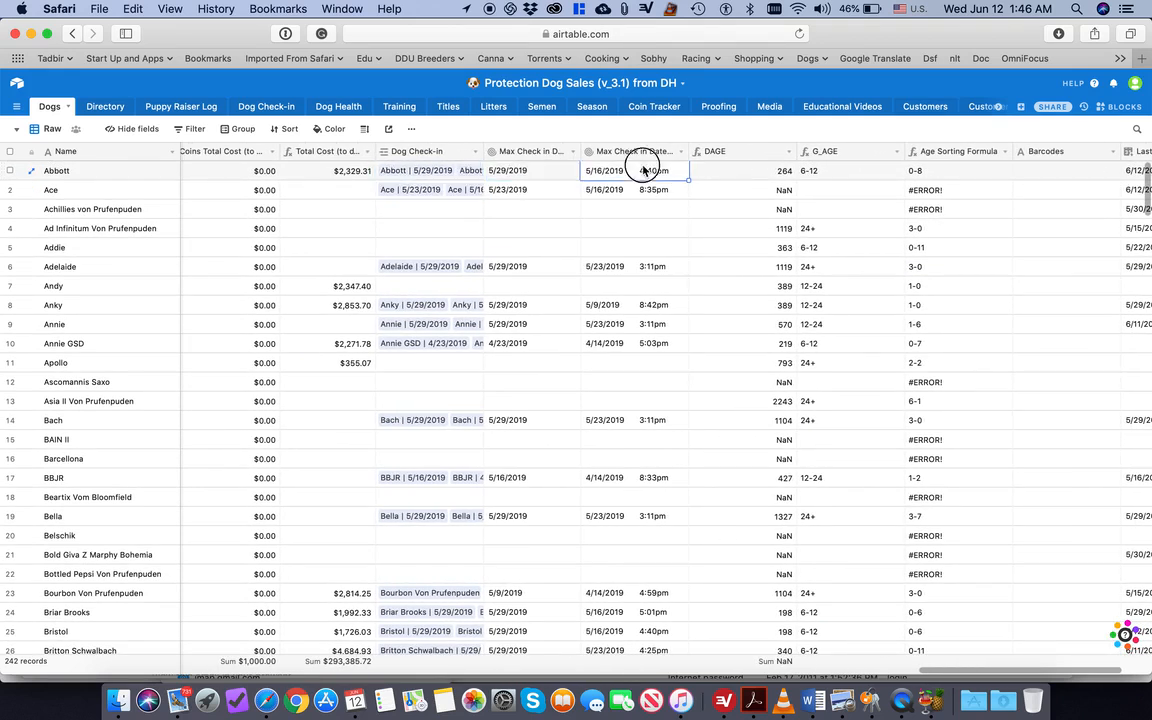
Step: Compare the DAGE formula field with the G_AGE age groups for Abbott and Ad Infinitum Von Prufenpuden
click(726, 172)
scroll(726, 174, right, 2)
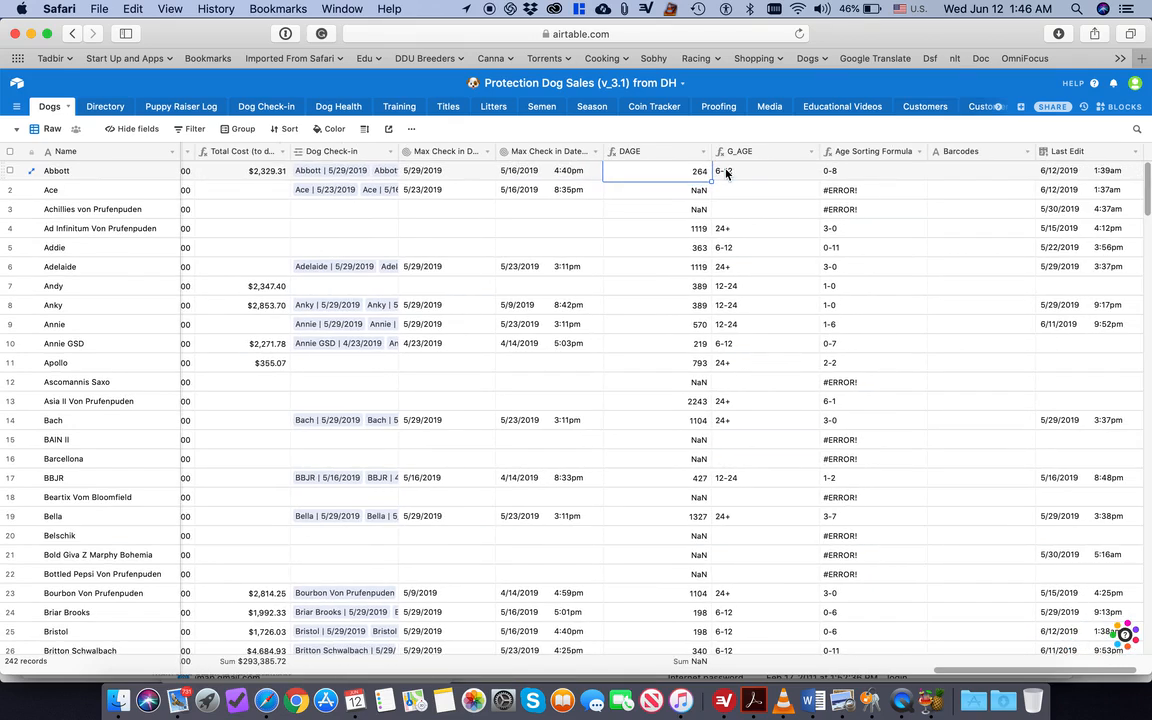
scroll(700, 170, right, 3)
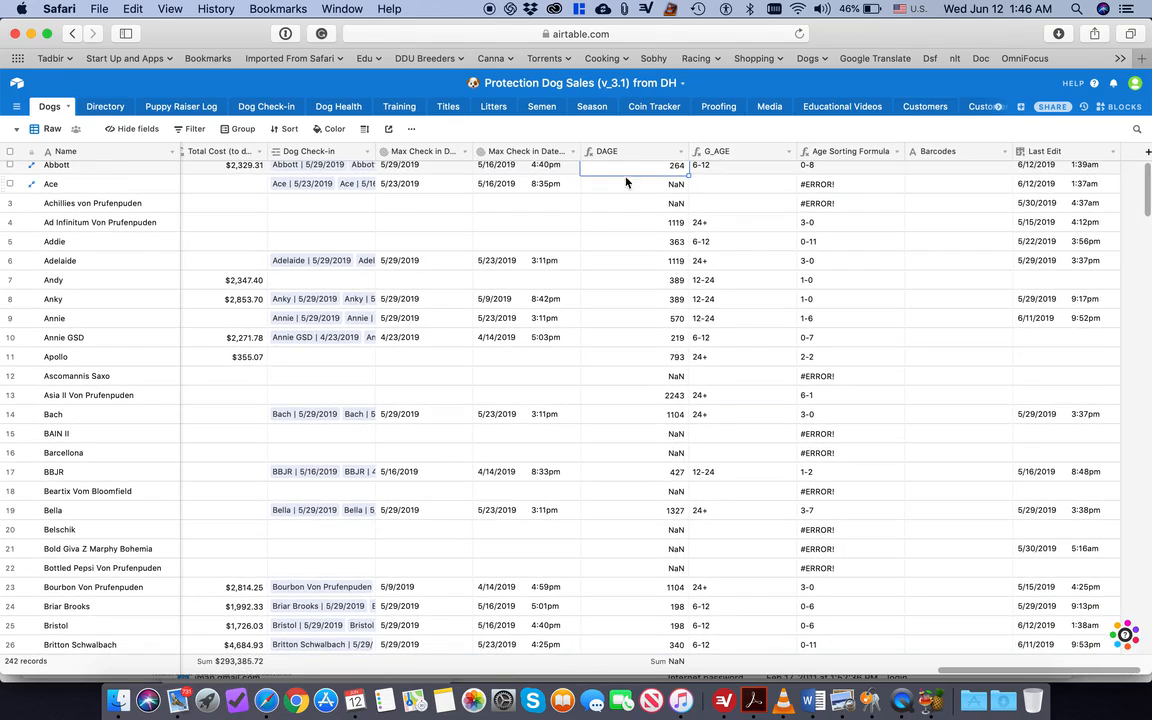
scroll(613, 172, left, 1)
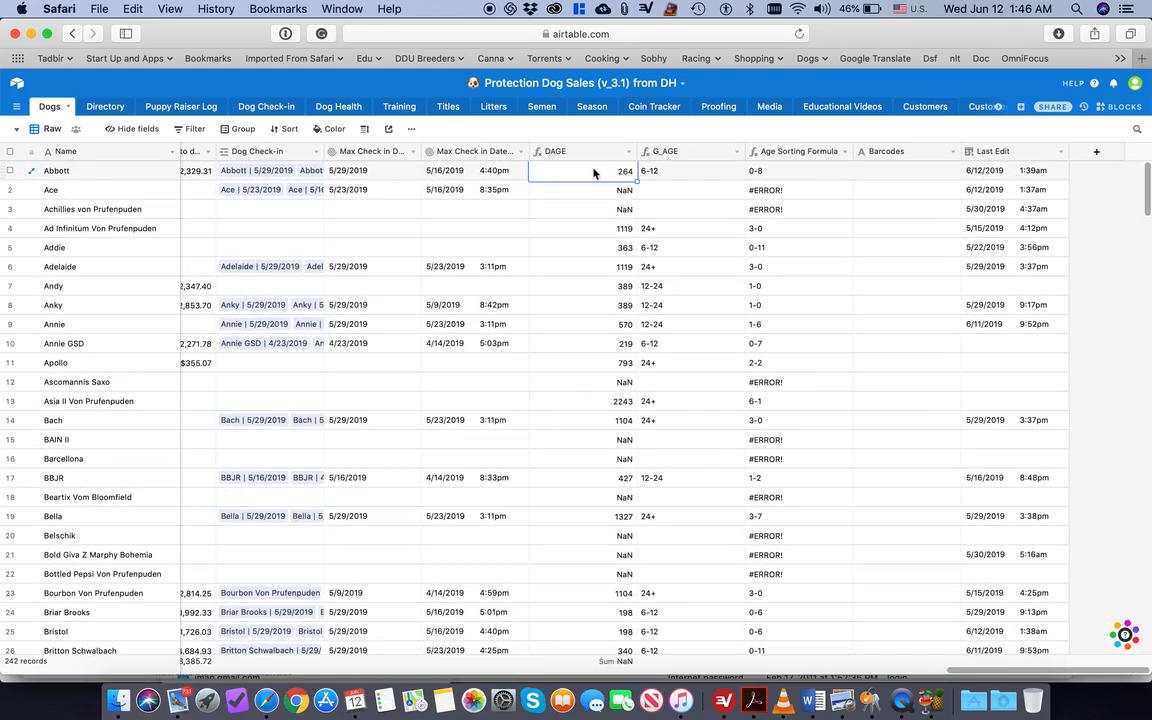
click(665, 178)
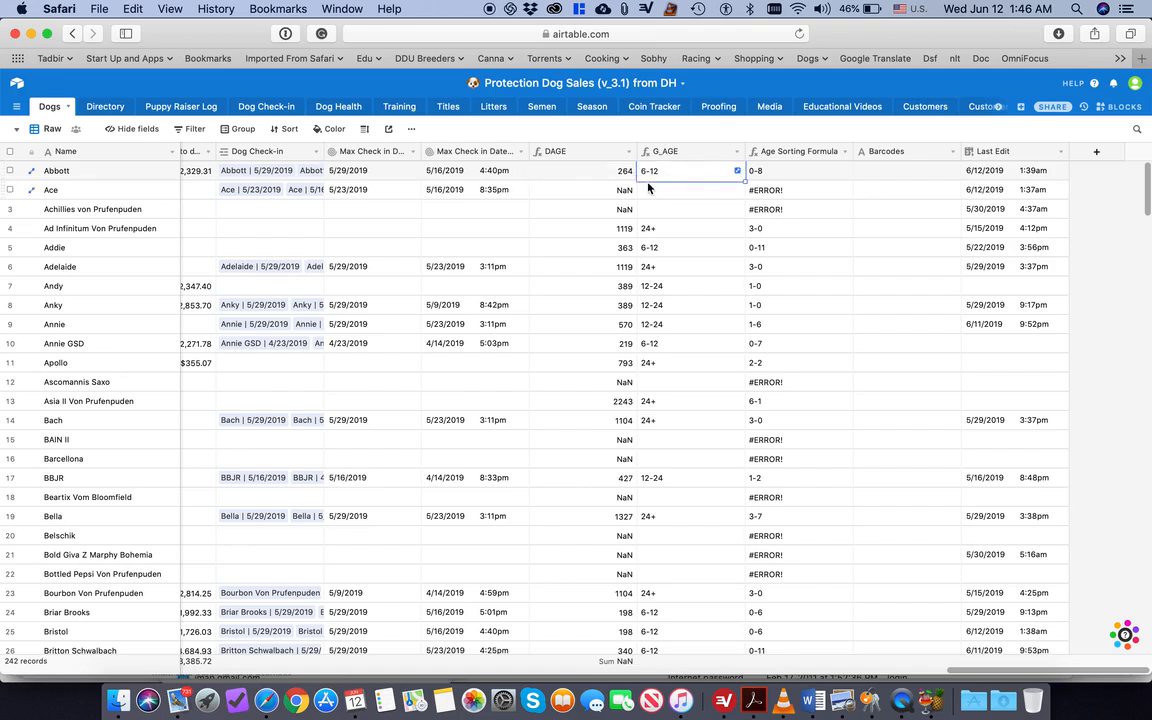
click(650, 229)
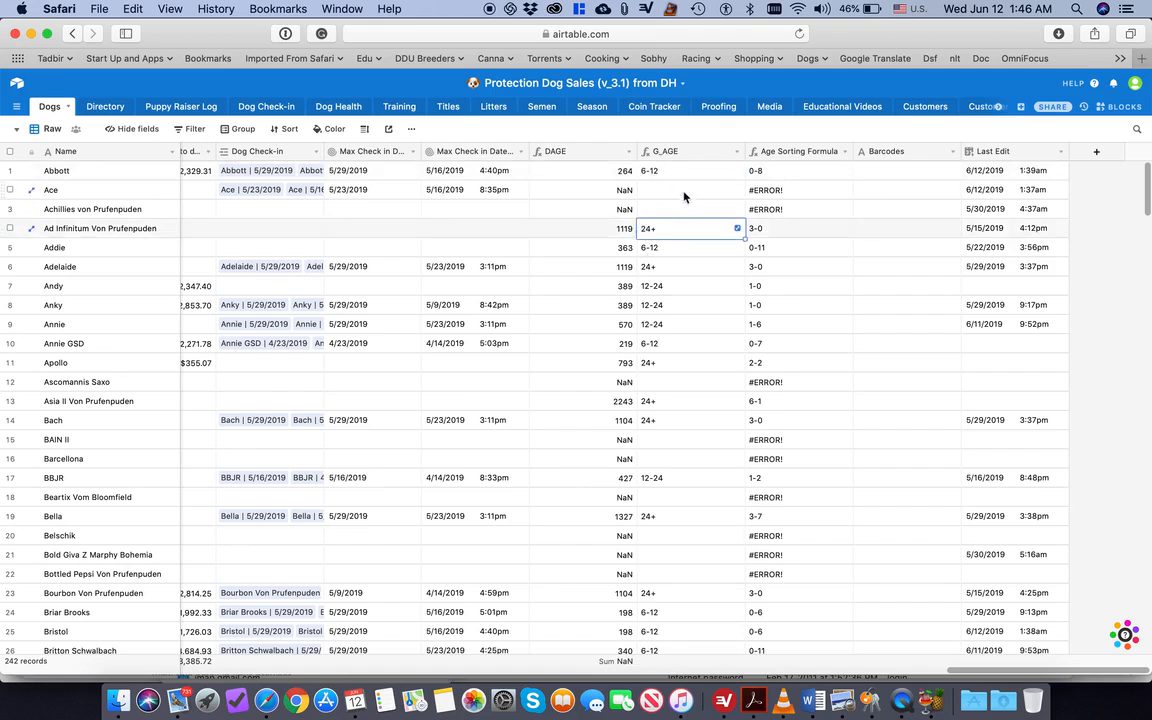
scroll(621, 187, right, 1)
scroll(621, 187, right, 1)
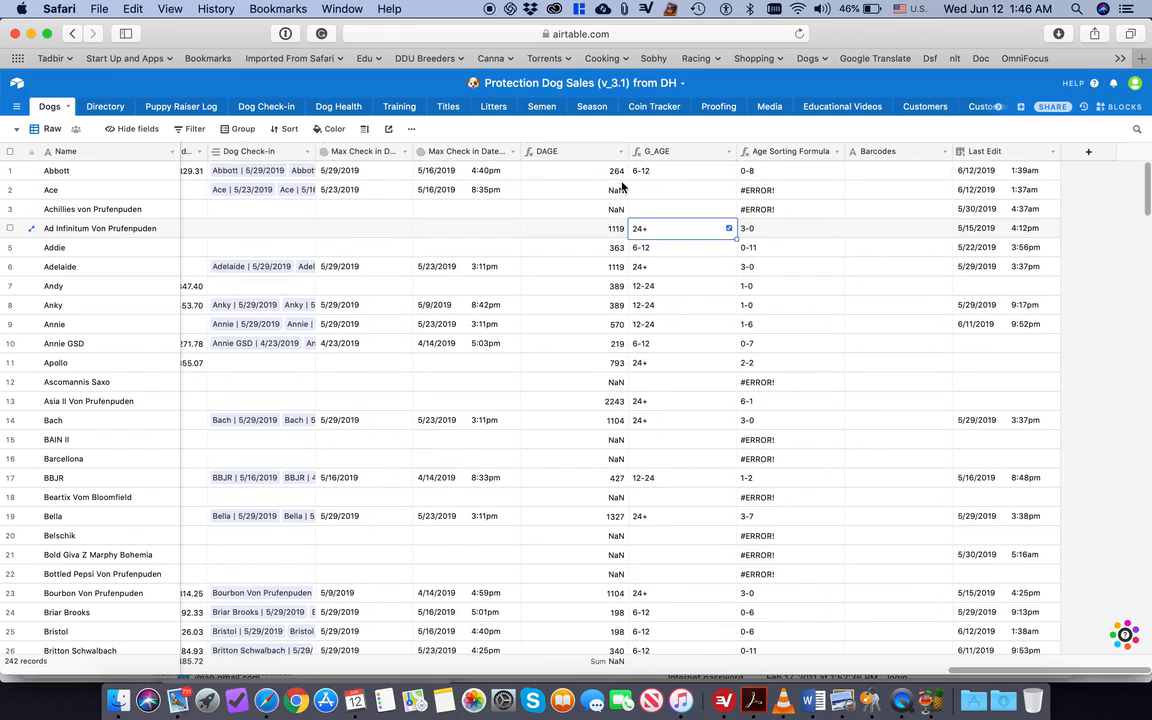
Step: Check the Barcodes field for Abbott
click(875, 170)
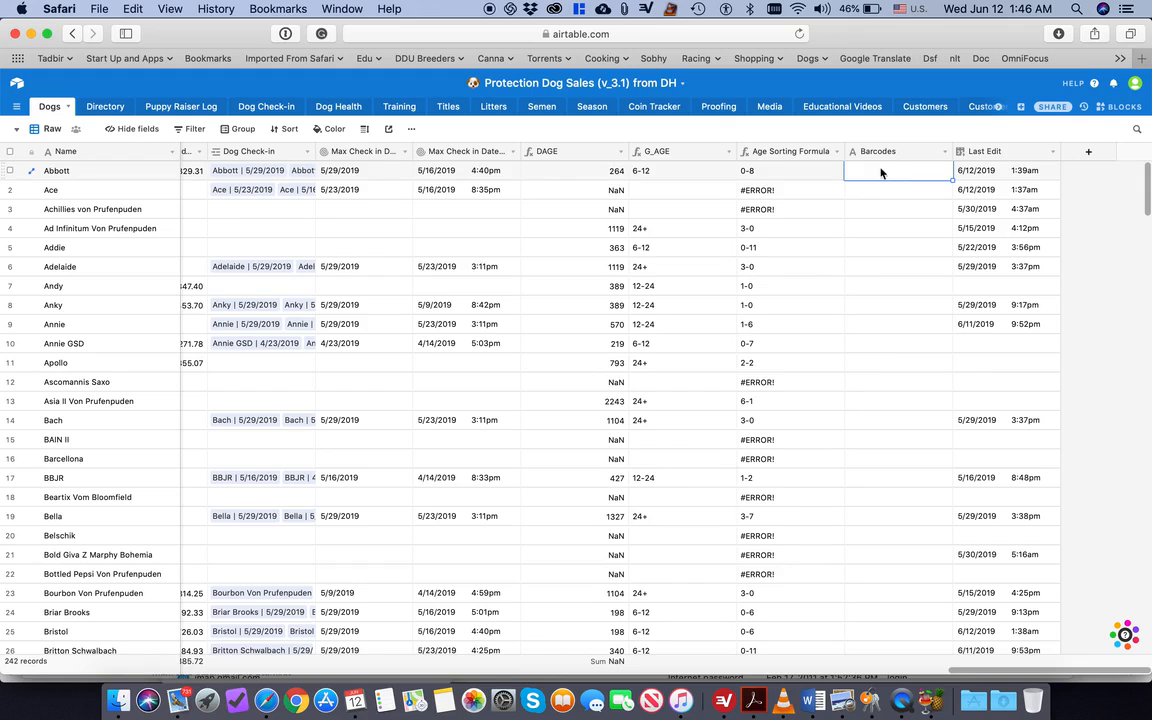
scroll(887, 197, down, 1)
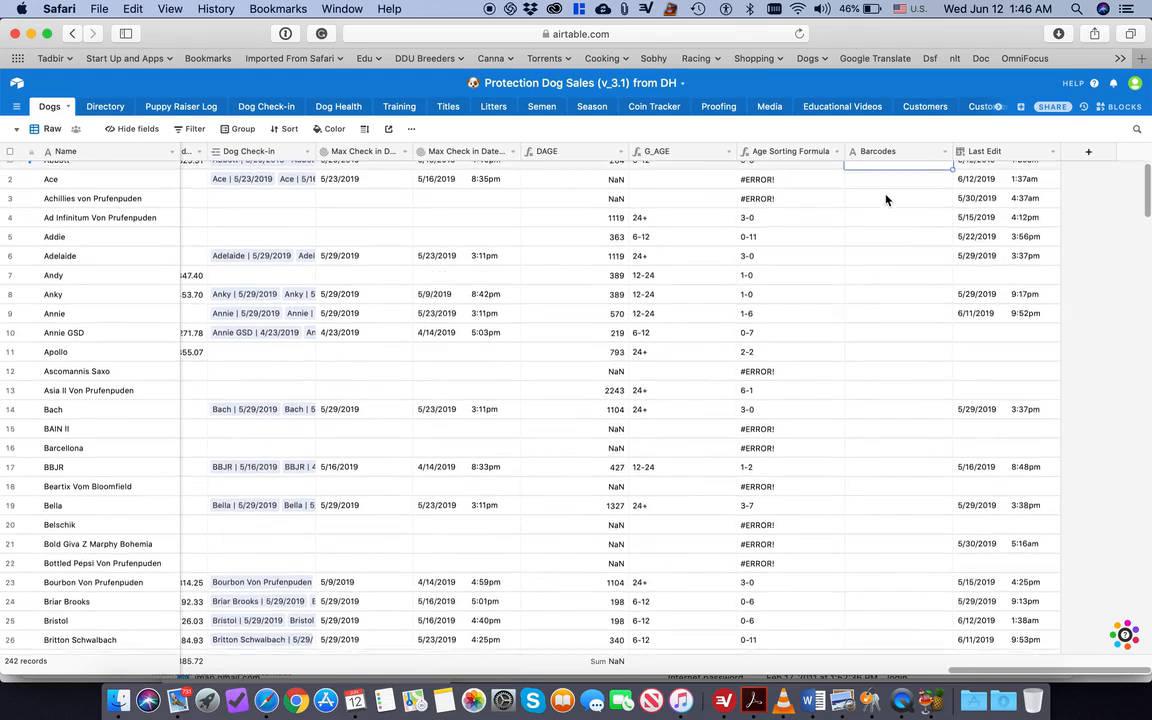
scroll(962, 204, up, 1)
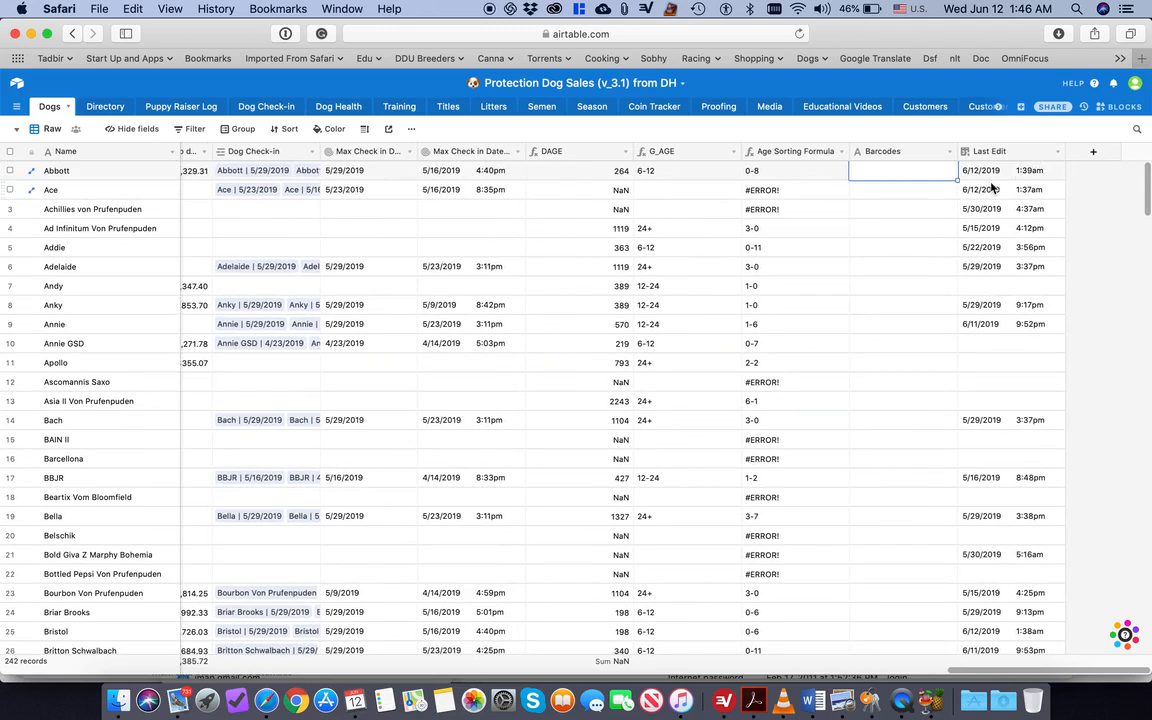
Step: Review the Last Edit timestamps for Abbott, Ace and Achillies von Prufenpuden and the dogs further down the table
click(989, 177)
click(979, 188)
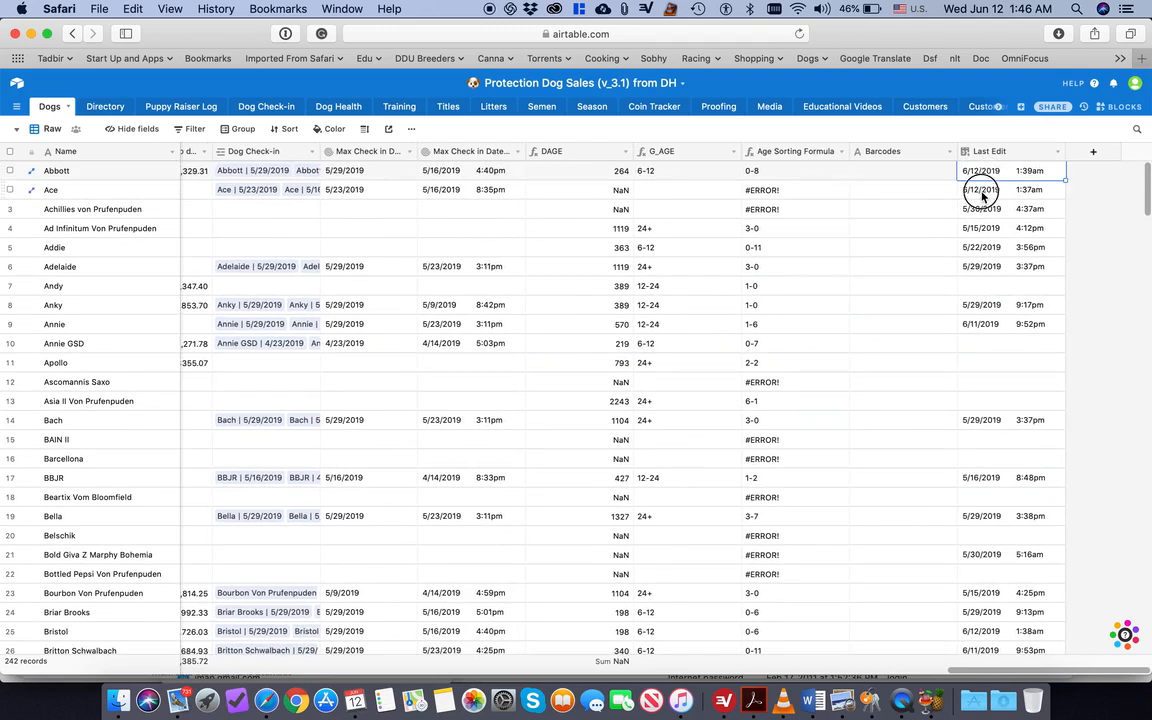
click(966, 212)
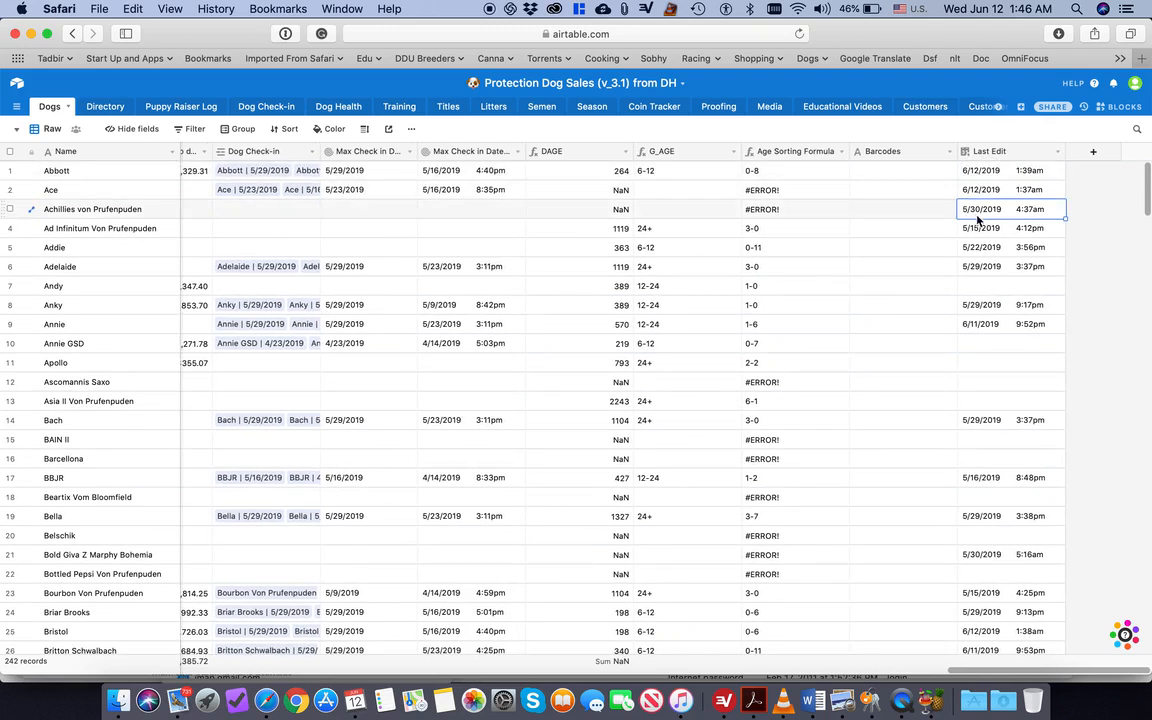
scroll(970, 250, down, 1)
scroll(969, 252, down, 5)
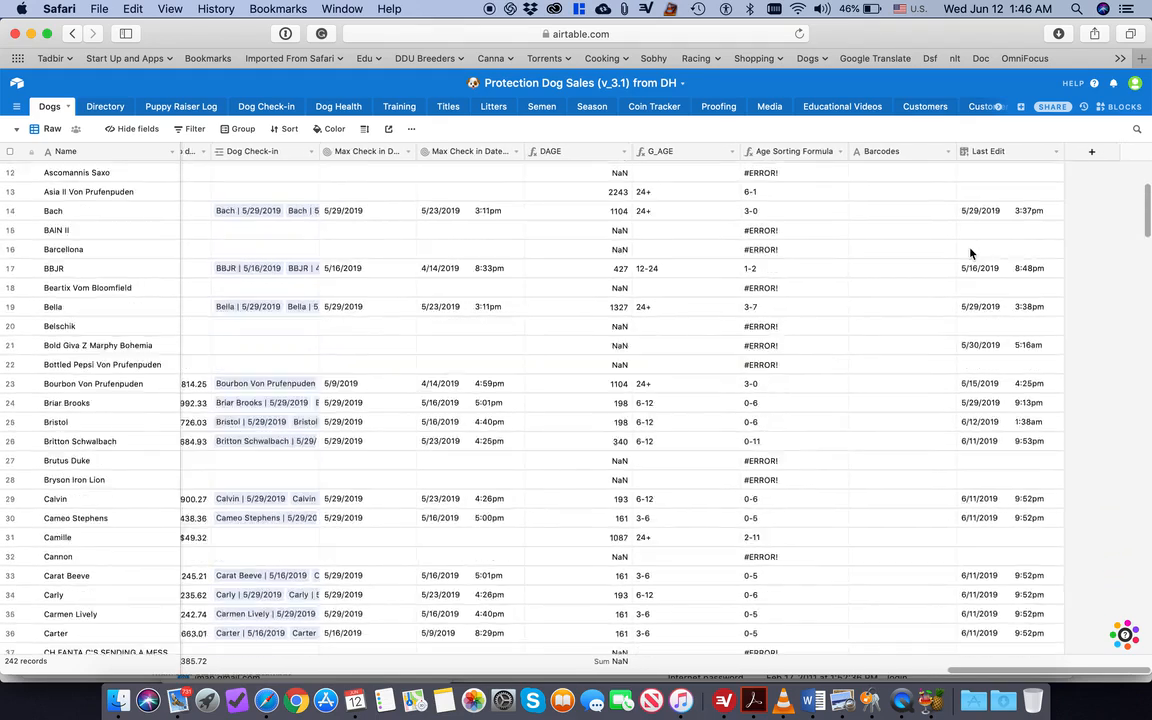
Step: Look back over the Dogs table's fields from Last Edit through the cost, weight, status and age fields to Titles and Profile Pic
scroll(969, 252, up, 5)
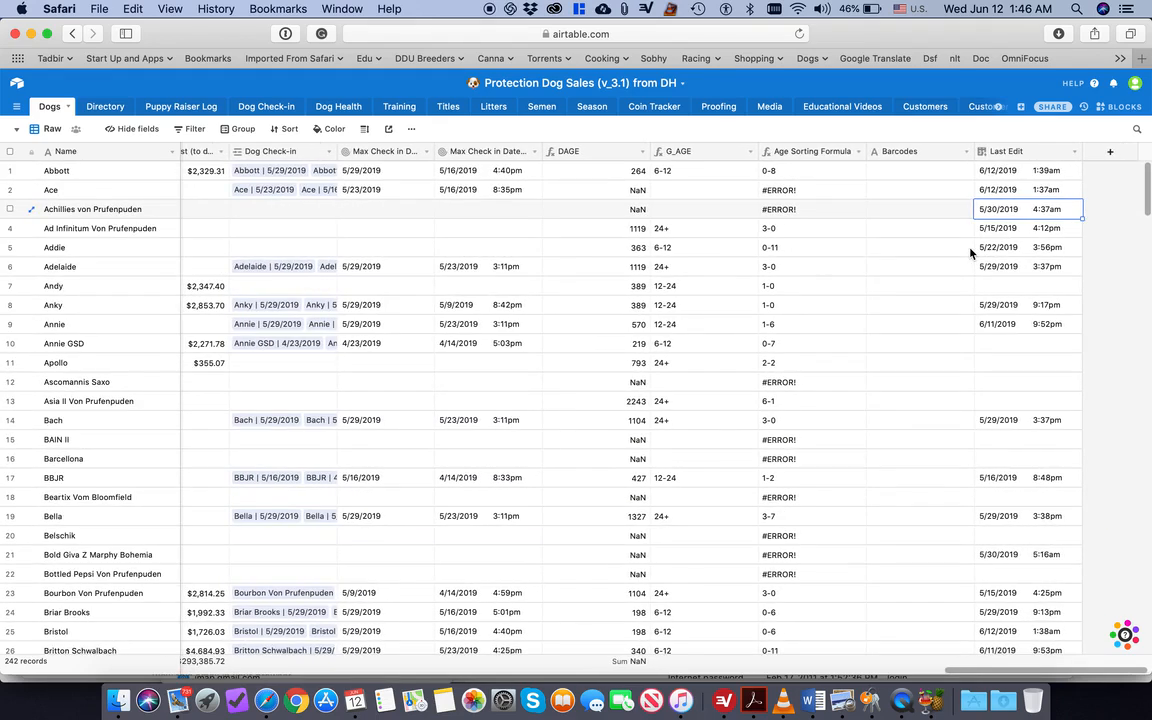
scroll(970, 253, left, 3)
scroll(969, 253, right, 3)
scroll(969, 253, left, 1)
scroll(969, 253, left, 2)
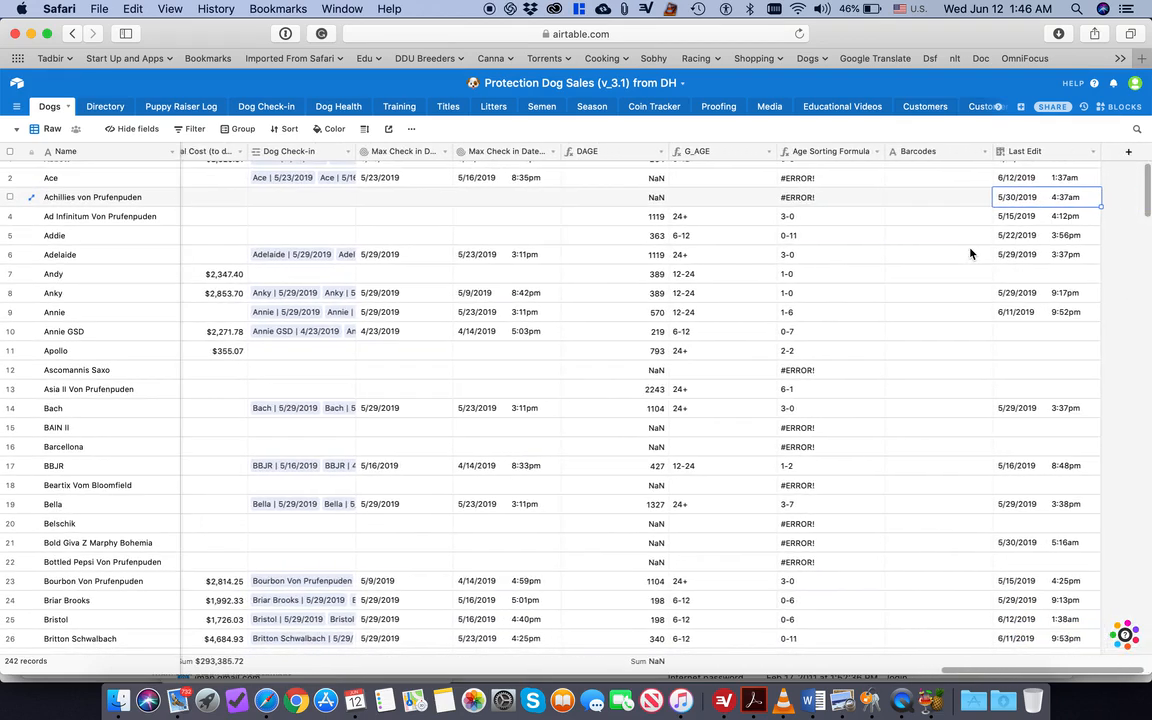
scroll(969, 253, left, 10)
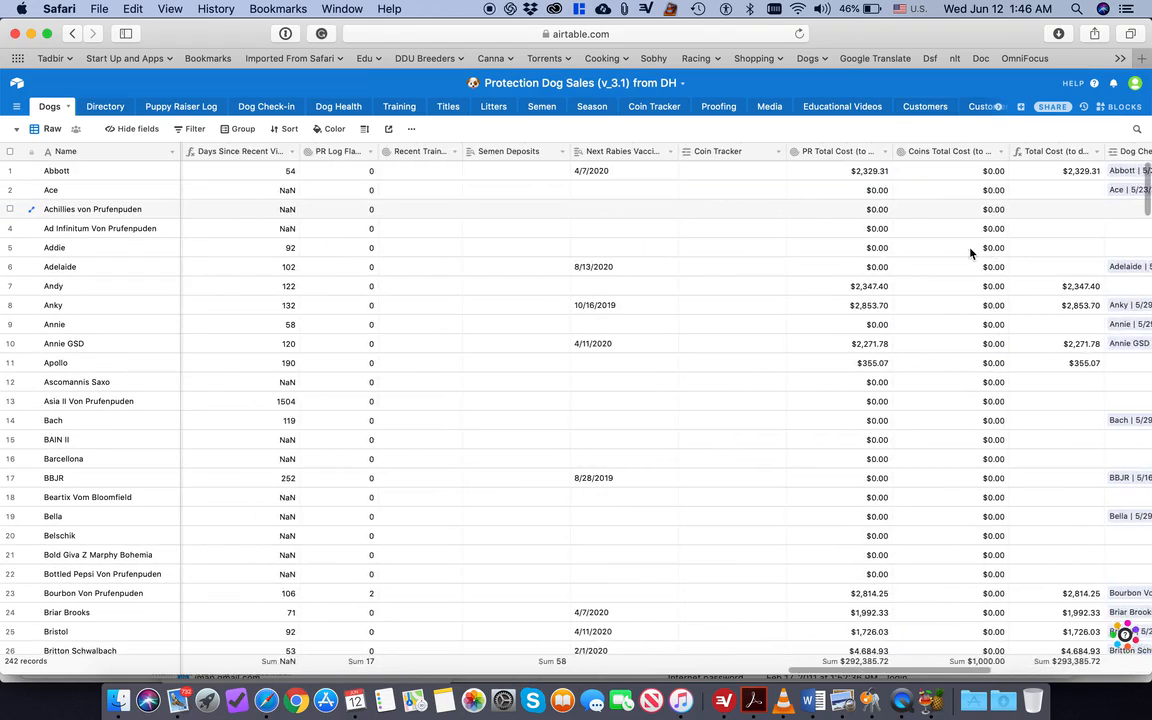
scroll(969, 253, left, 15)
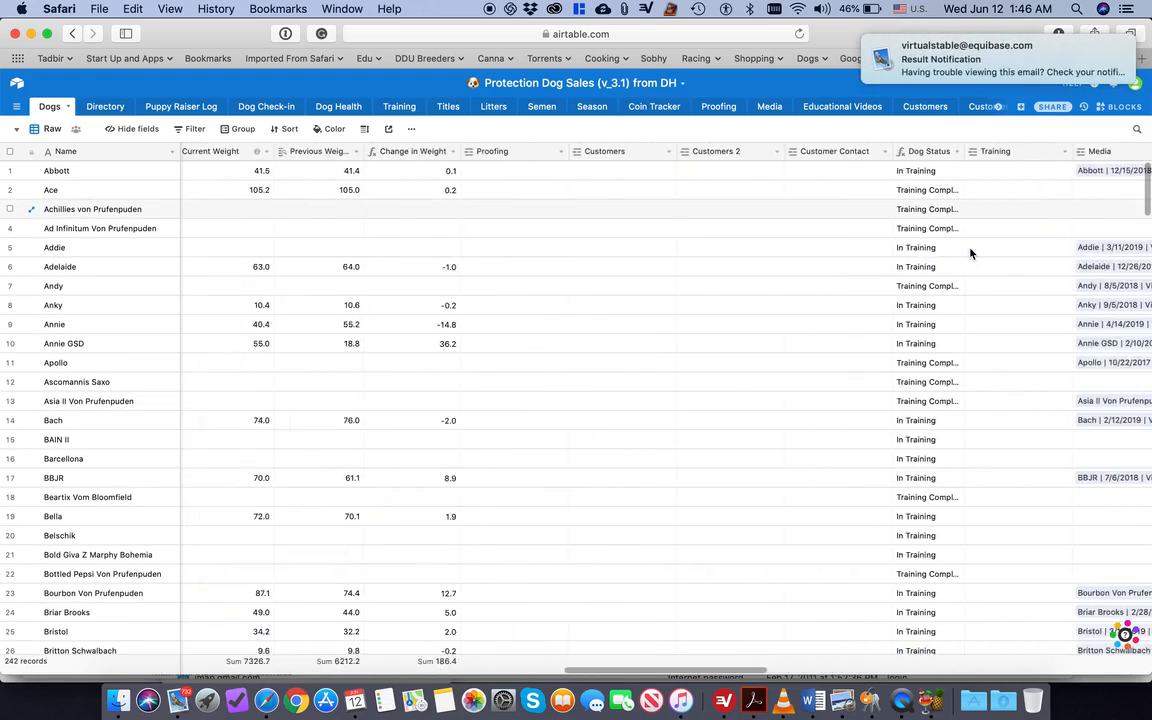
scroll(961, 253, left, 15)
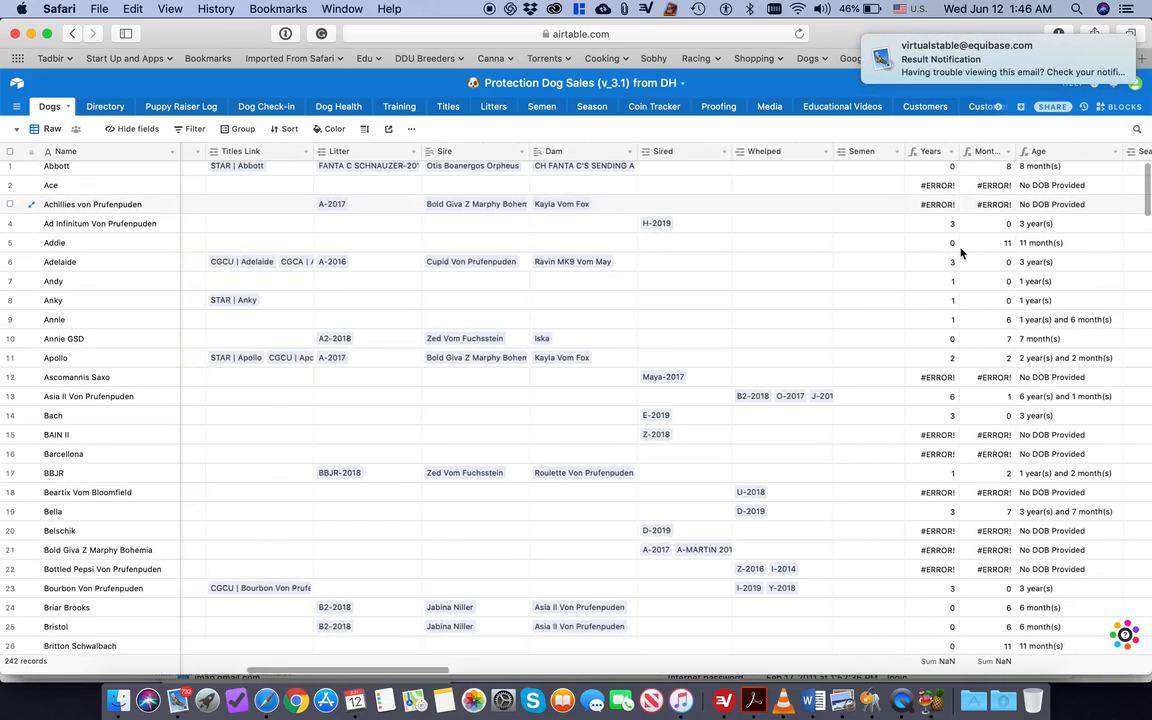
scroll(961, 253, left, 15)
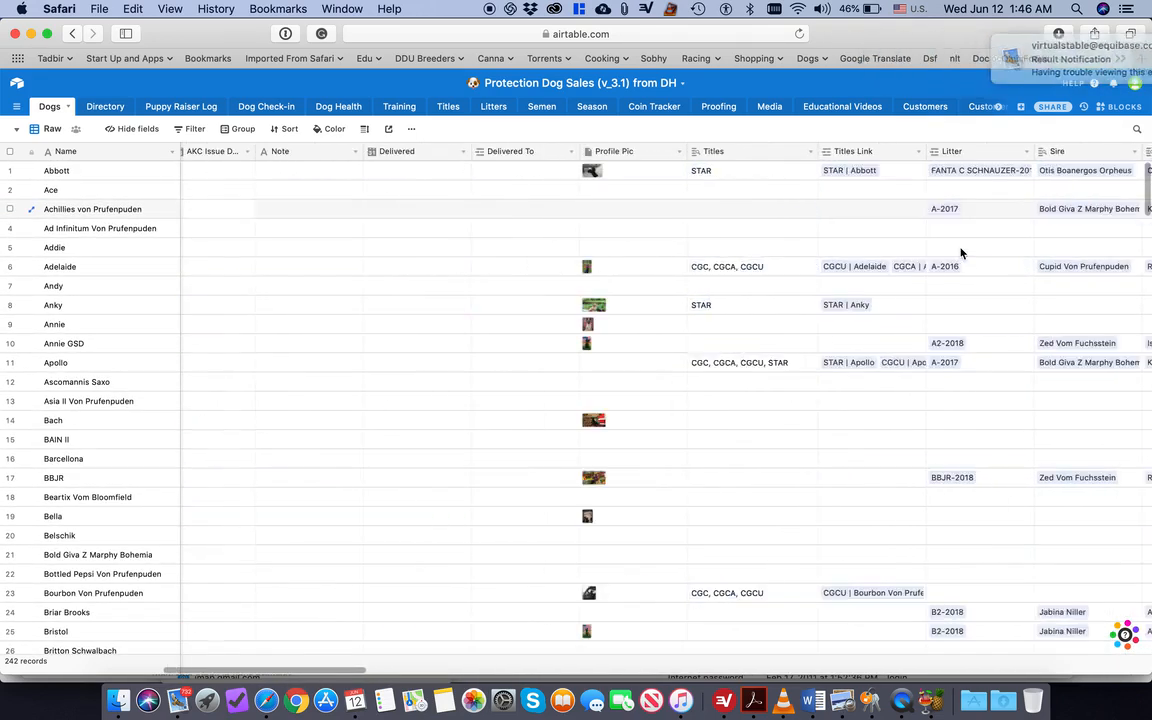